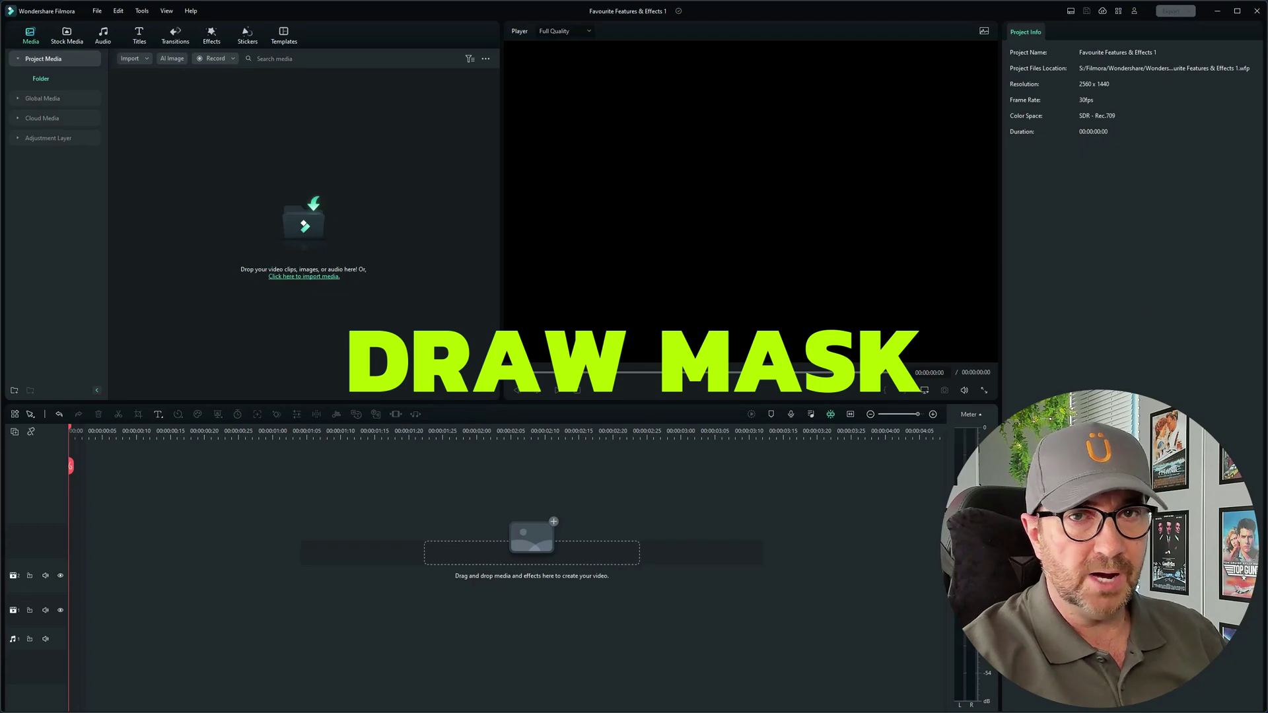
Add the ocean wave clip from the favorite stock media to the start of the first video track.
{"action": "left_click", "coordinate": [64, 35]}
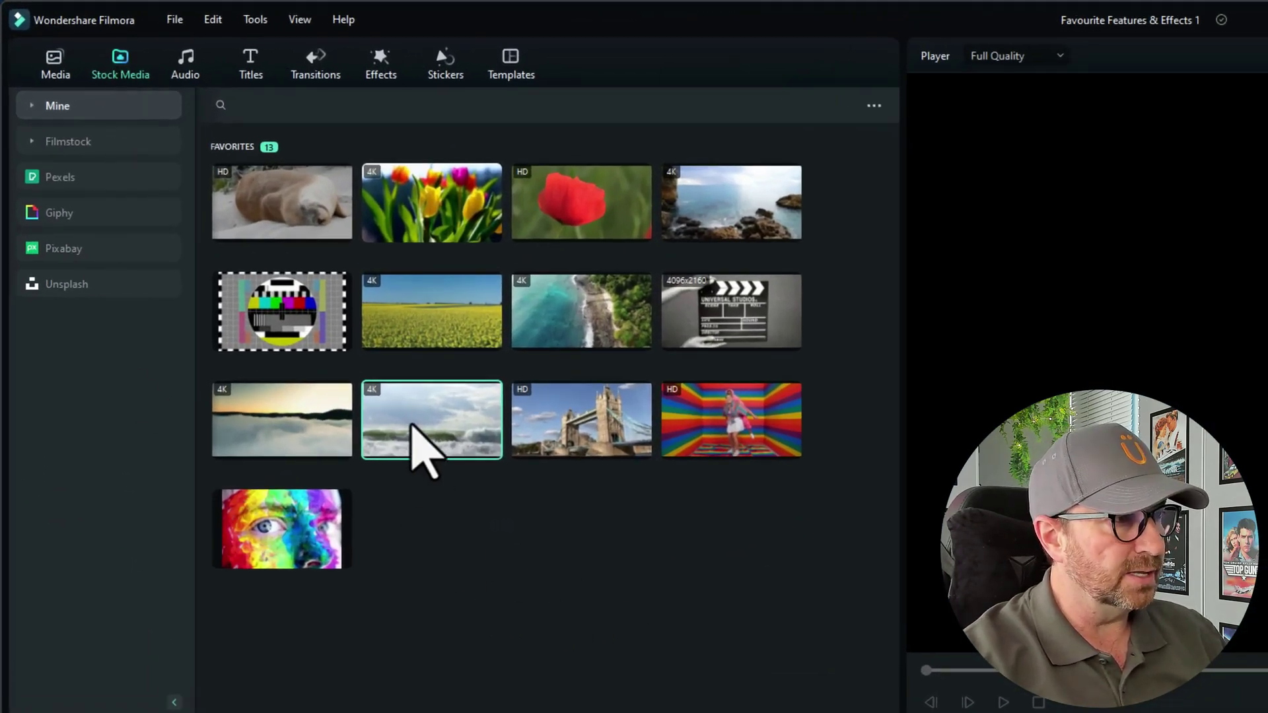
{"action": "mouse_move", "coordinate": [433, 434]}
{"action": "left_click_drag", "start_coordinate": [432, 433], "coordinate": [136, 712]}
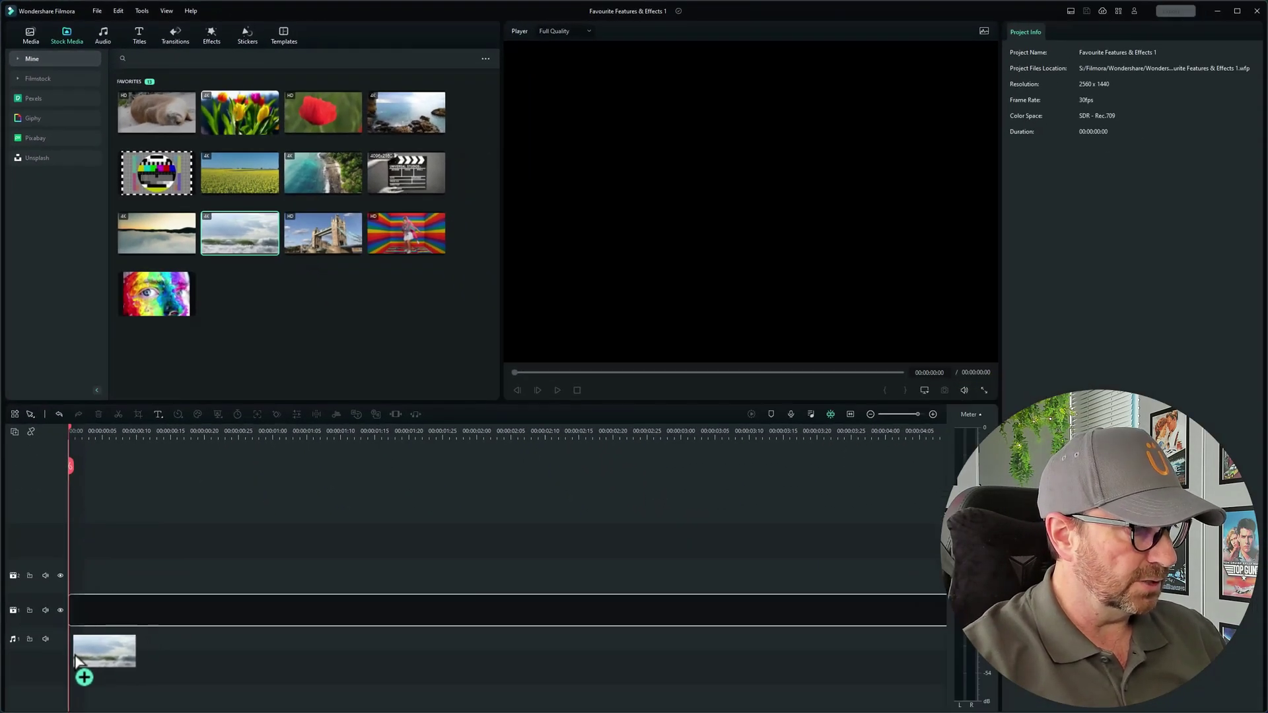
{"action": "left_click_drag", "start_coordinate": [75, 660], "coordinate": [78, 664]}
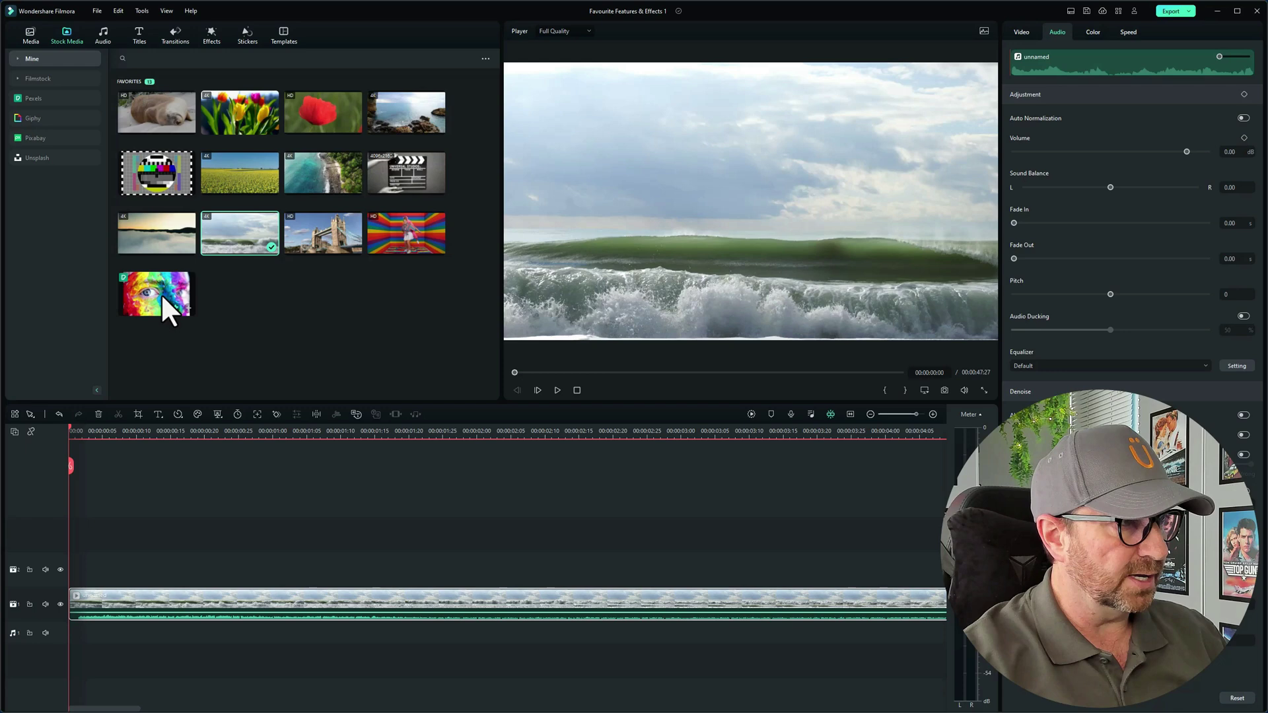
Place the rainbow-painted face image on the track above the wave clip and move the playhead to the image's end.
{"action": "left_click_drag", "start_coordinate": [165, 311], "coordinate": [80, 573]}
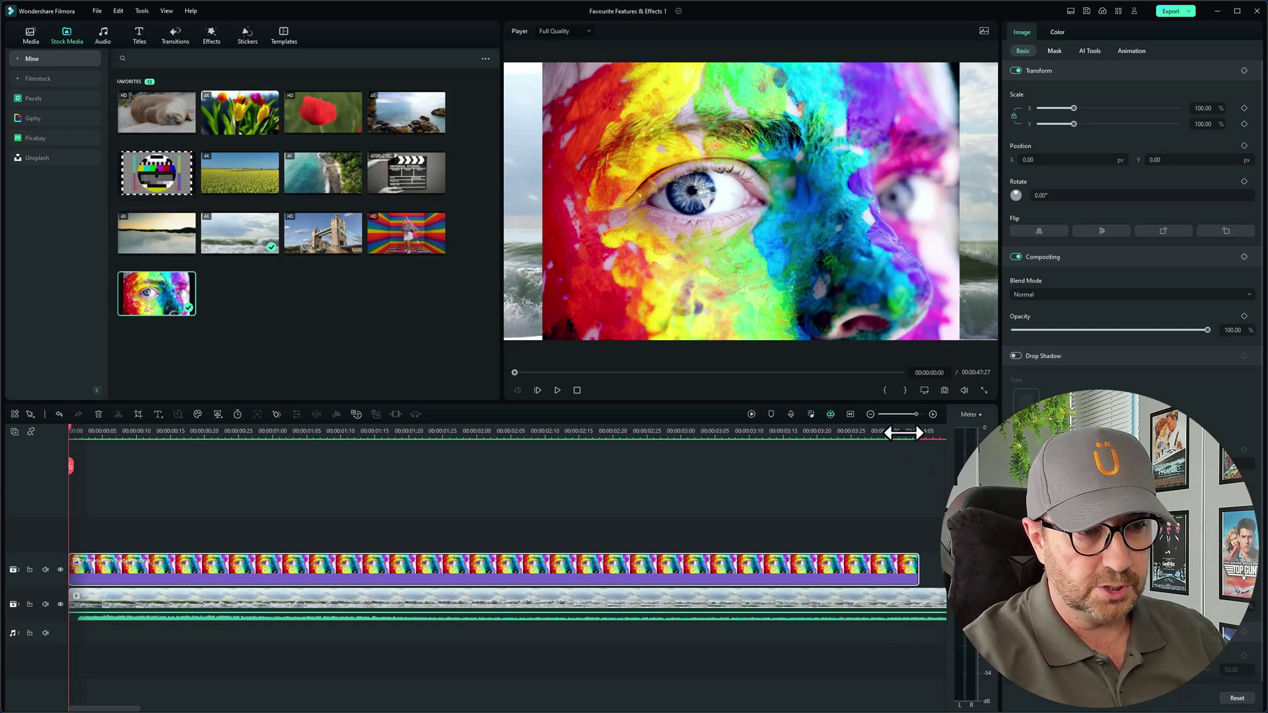
{"action": "left_click_drag", "start_coordinate": [905, 437], "coordinate": [919, 438]}
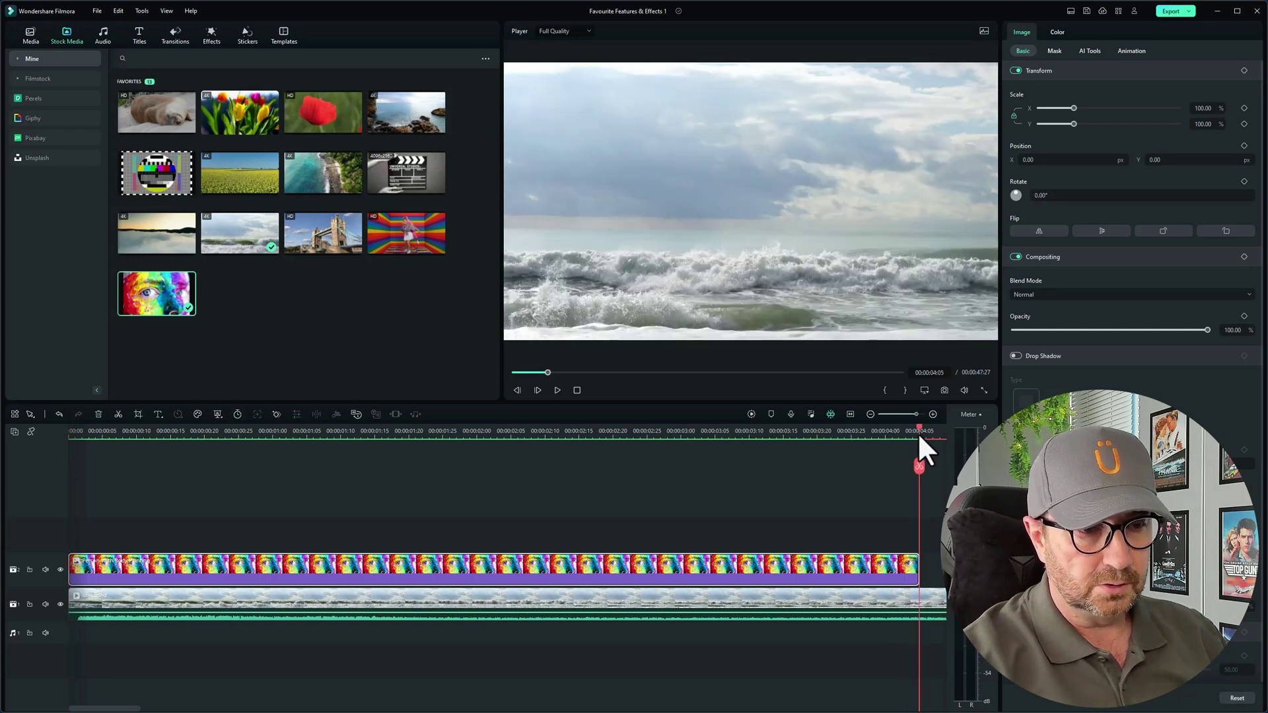
{"action": "left_click", "coordinate": [934, 611]}
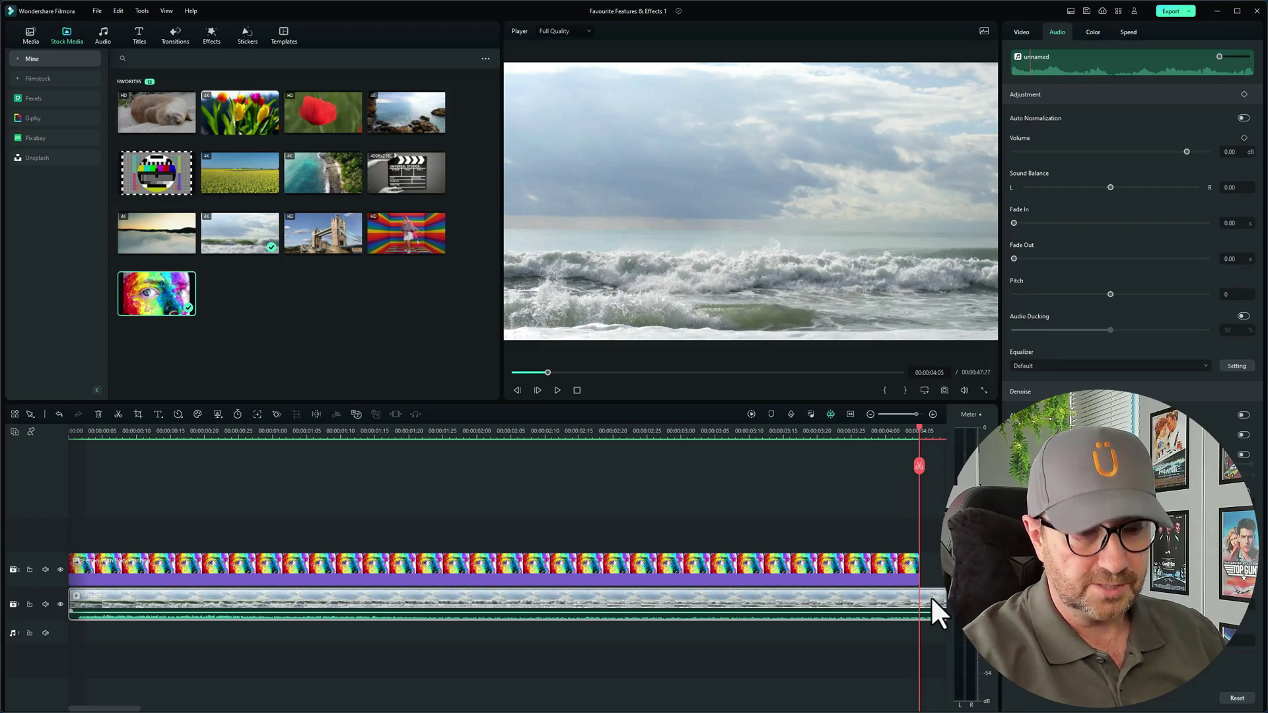
{"action": "key", "text": "Delete"}
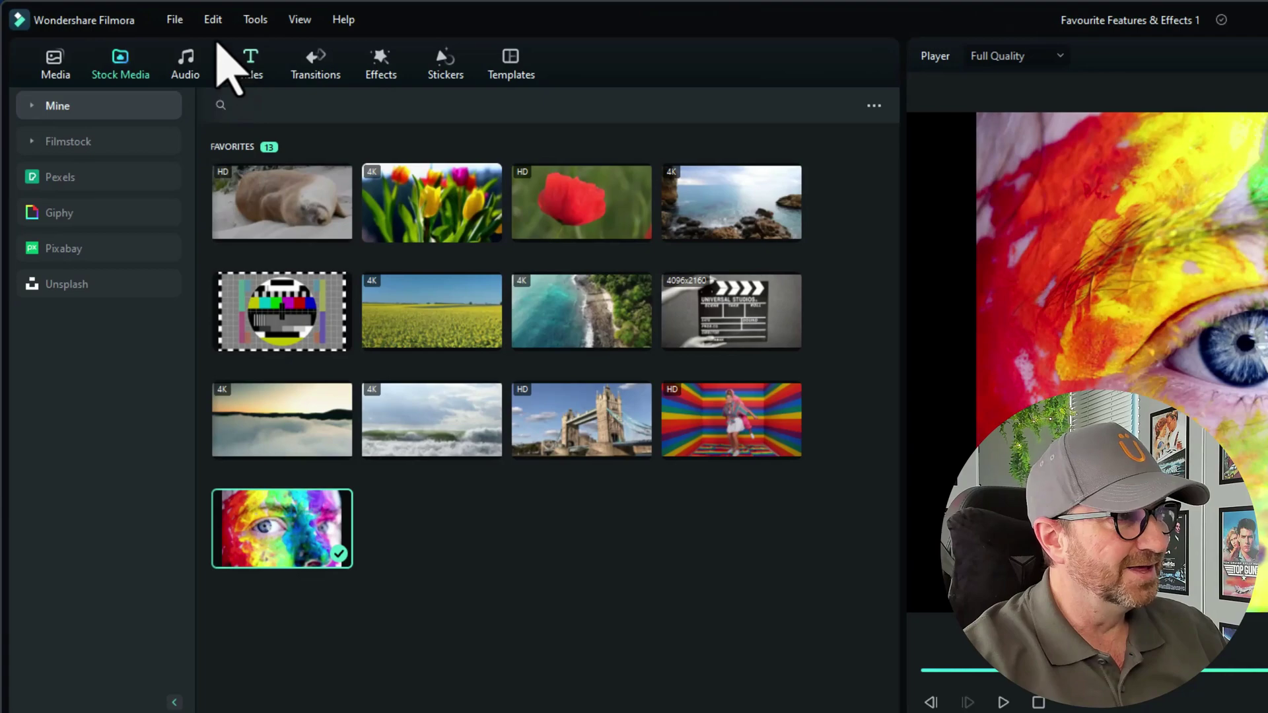
{"action": "left_click", "coordinate": [199, 18]}
{"action": "left_click", "coordinate": [201, 40]}
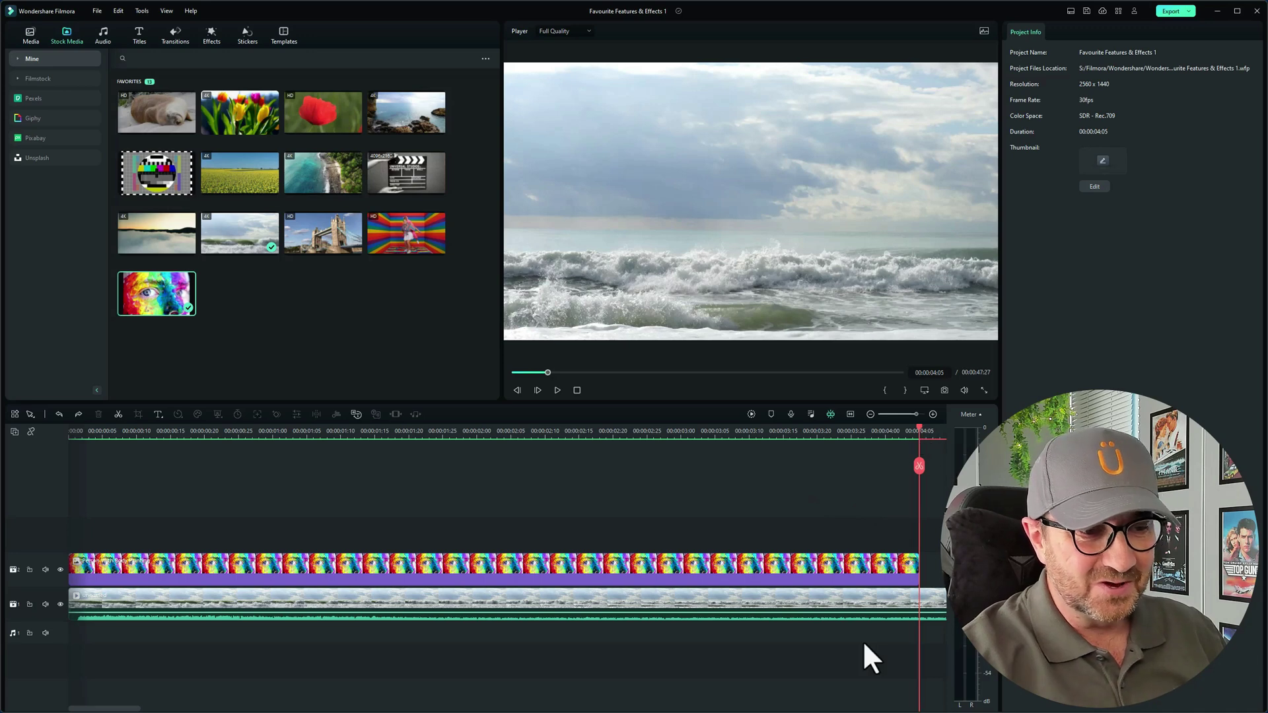
Split the wave clip at the end of the painted face image and delete the remaining part.
{"action": "left_click", "coordinate": [885, 600]}
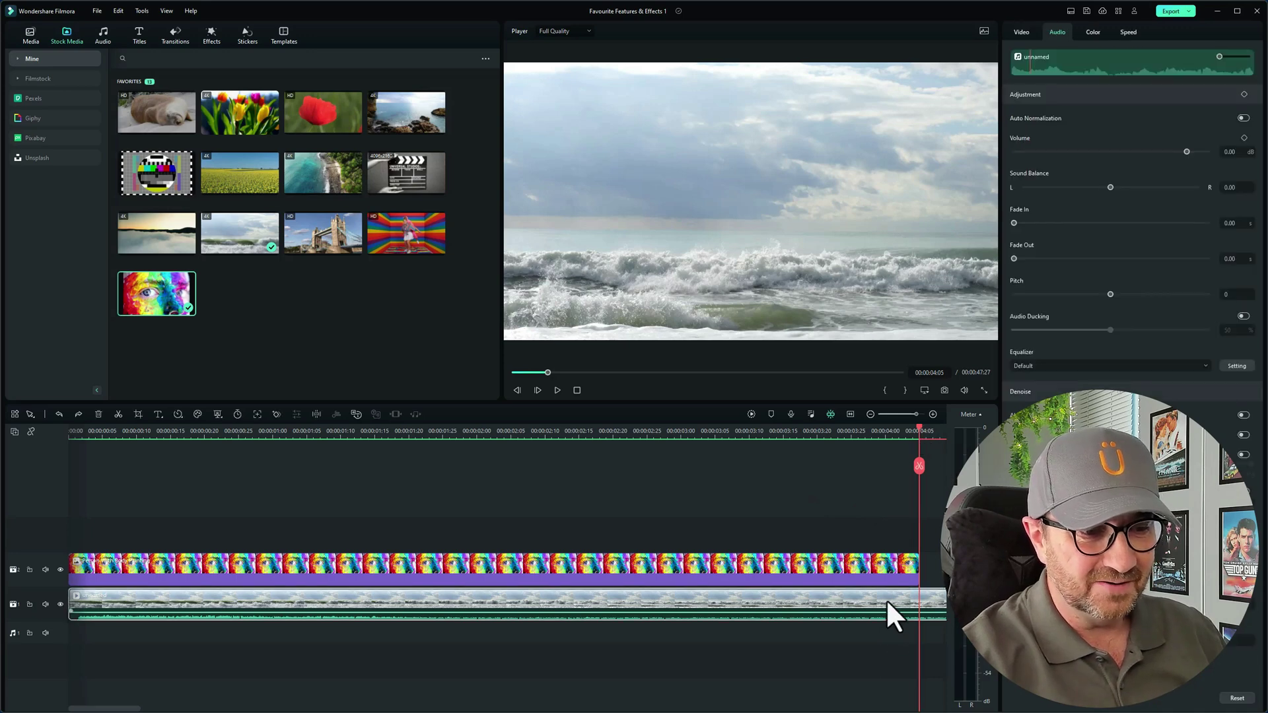
{"action": "left_click", "coordinate": [918, 466]}
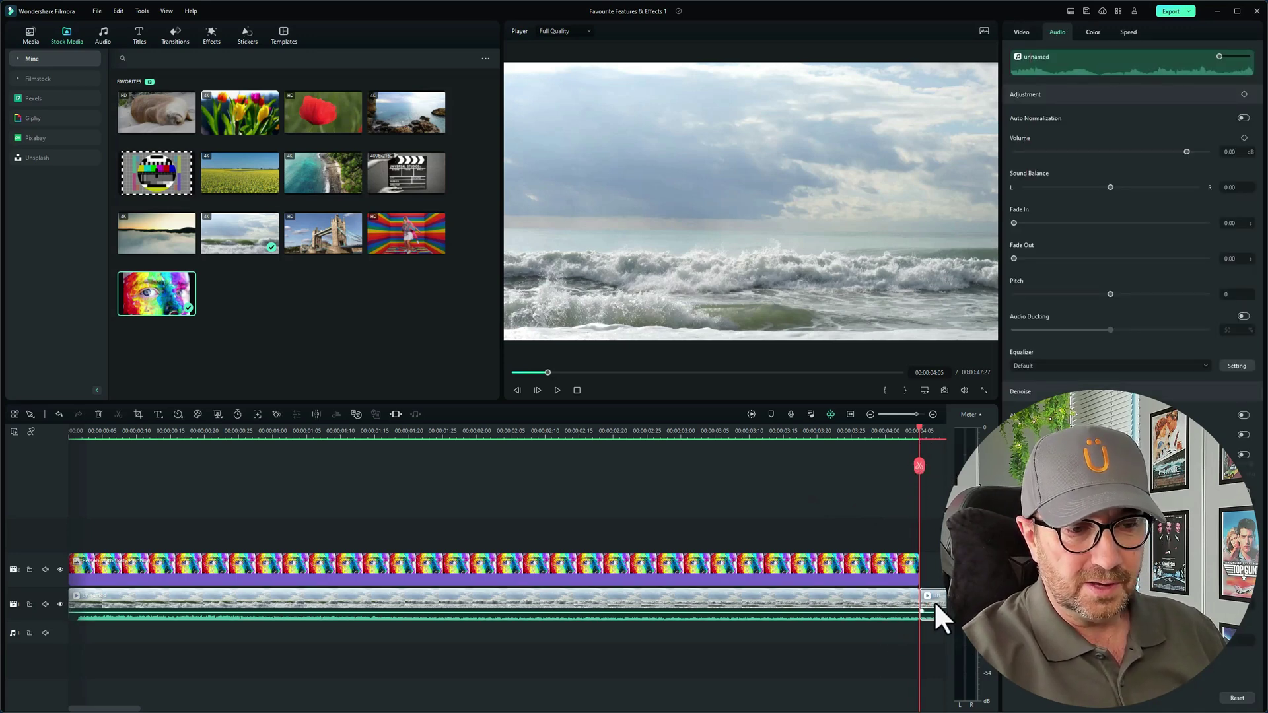
{"action": "key", "text": "Delete"}
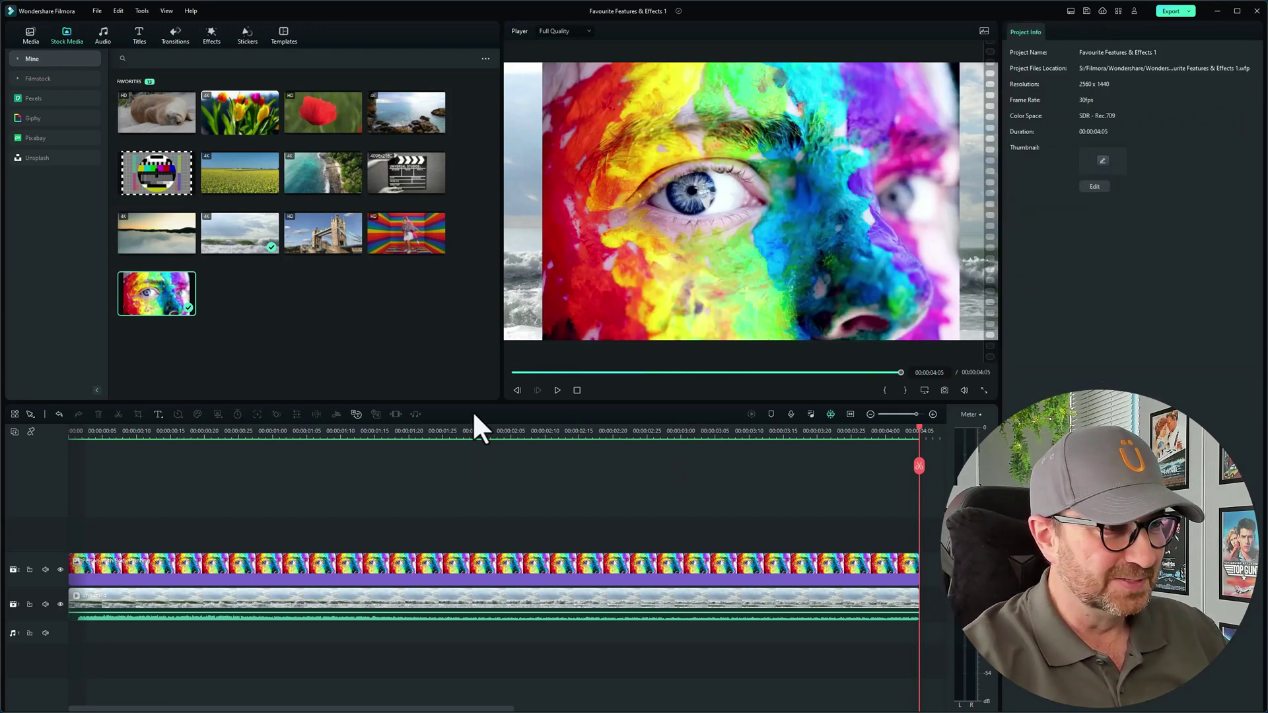
Draw a closed Draw Mask path around the sharp eye in the painted face image, starting at the beginning of the timeline.
{"action": "left_click", "coordinate": [576, 390]}
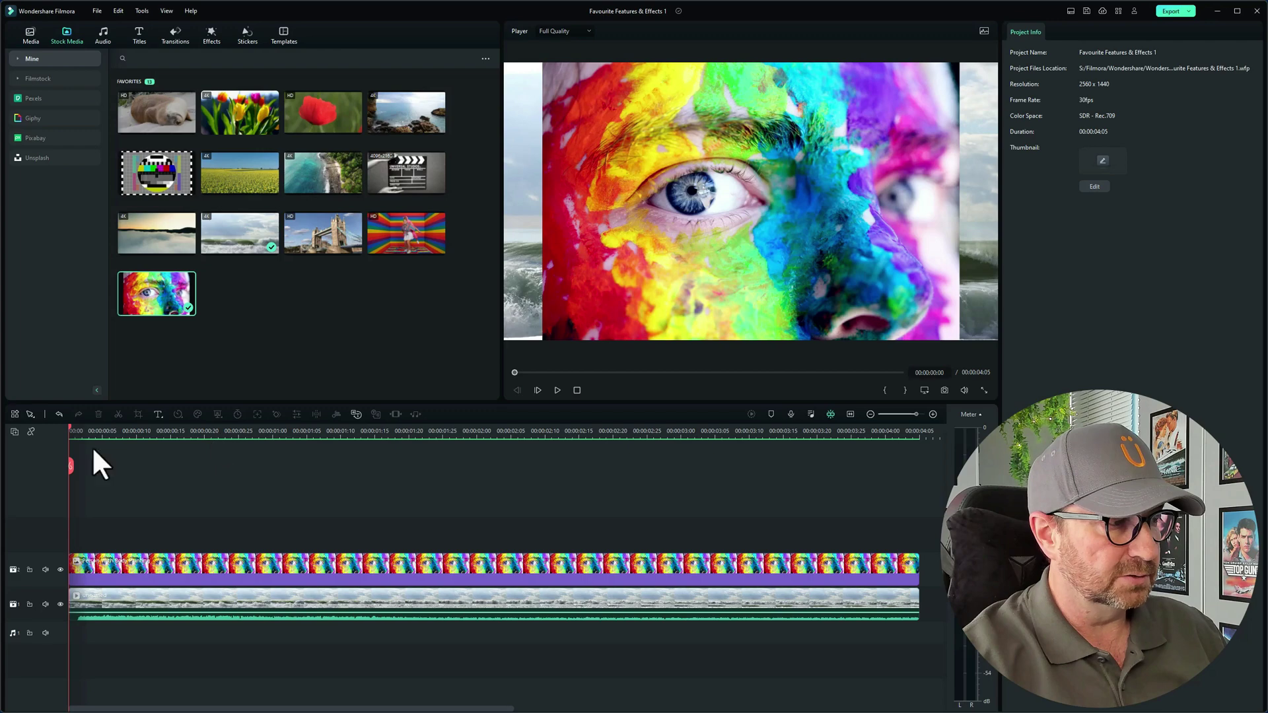
{"action": "left_click", "coordinate": [194, 570]}
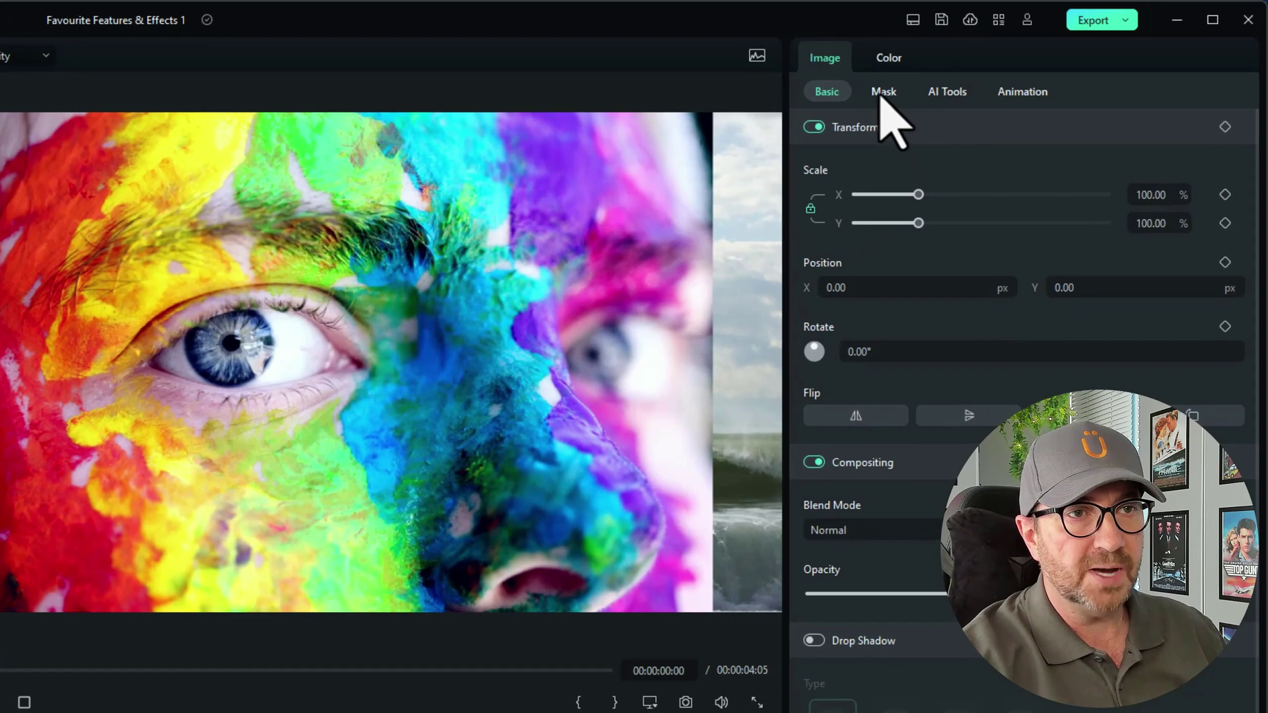
{"action": "left_click", "coordinate": [882, 94]}
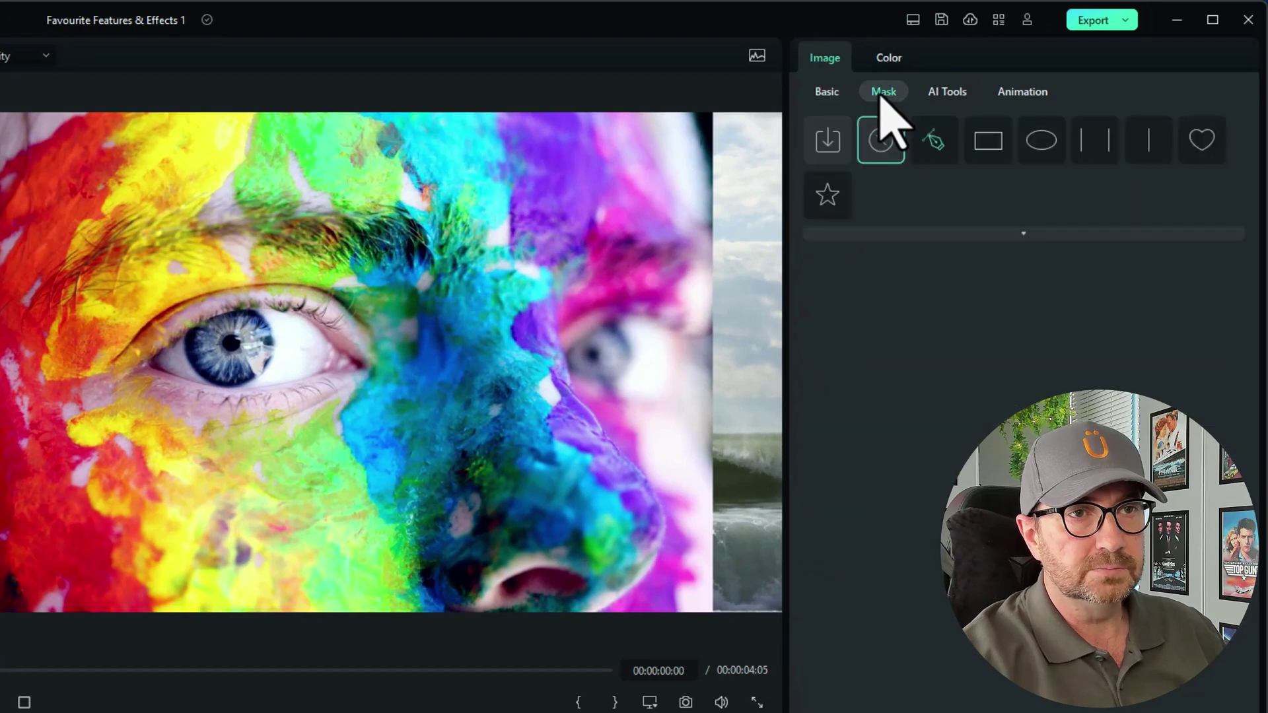
{"action": "left_click", "coordinate": [933, 140]}
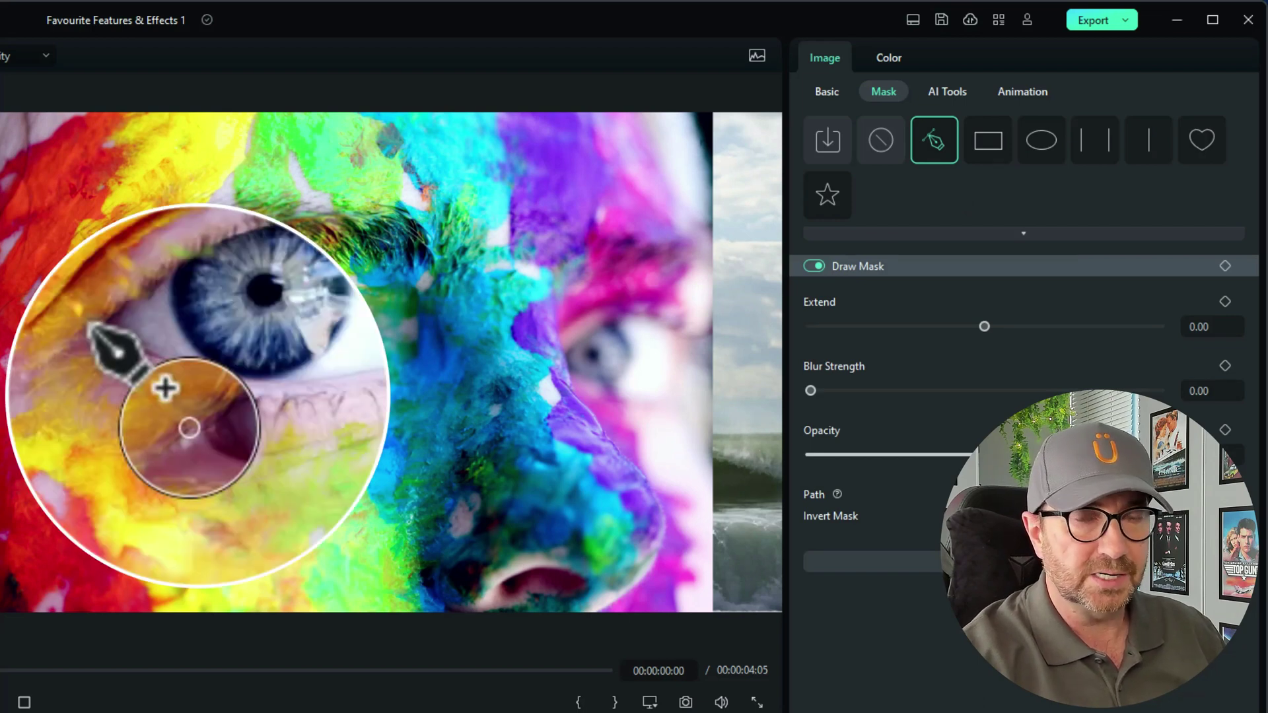
{"action": "left_click", "coordinate": [145, 362]}
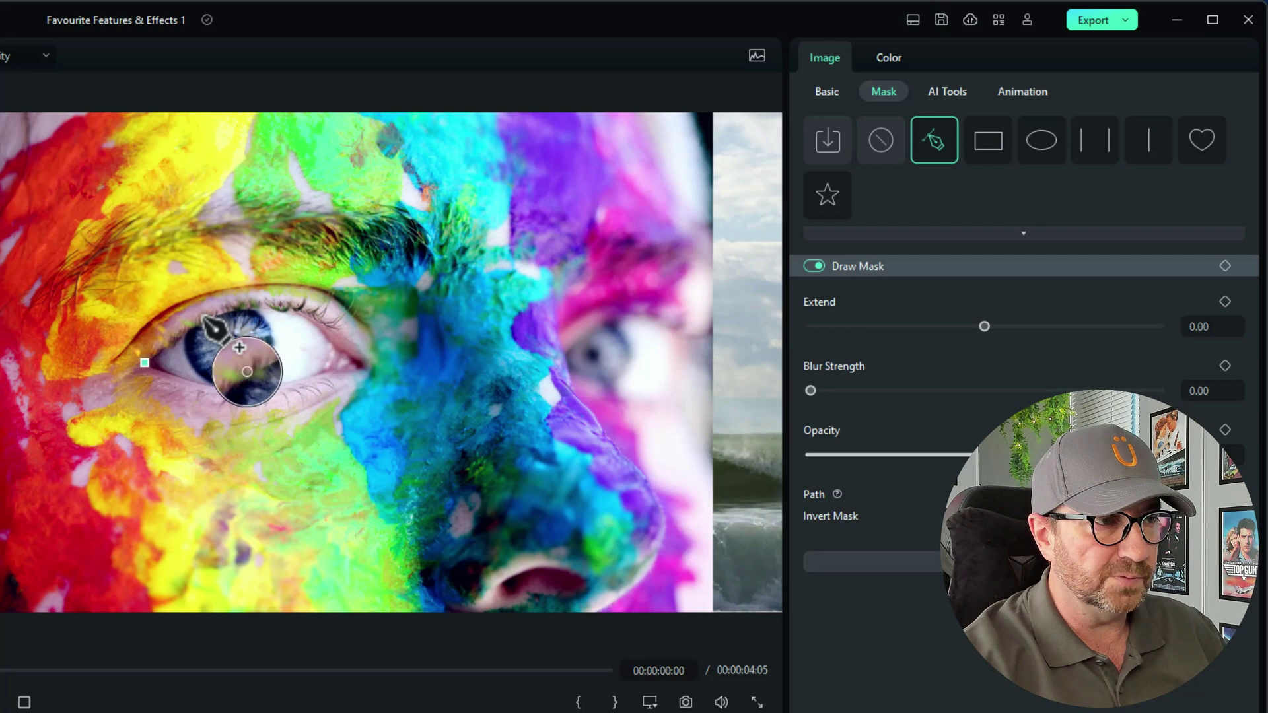
{"action": "left_click", "coordinate": [256, 303]}
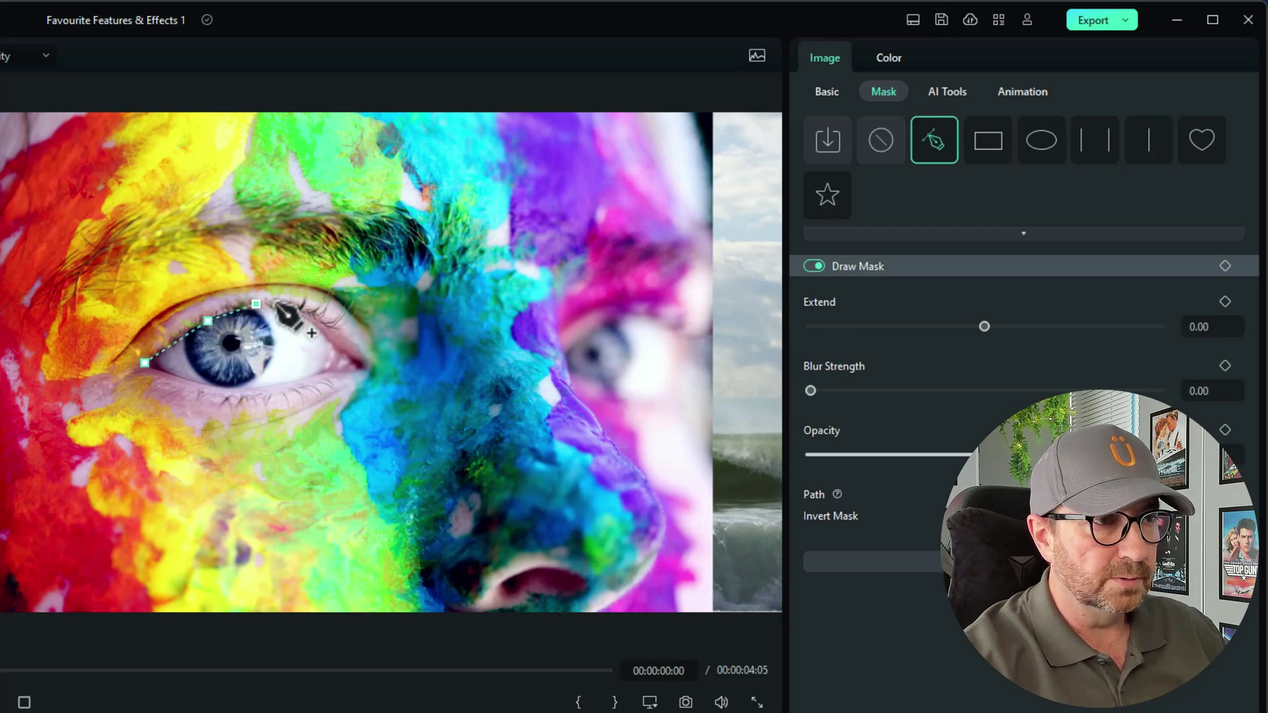
{"action": "left_click", "coordinate": [292, 305]}
{"action": "left_click", "coordinate": [326, 322]}
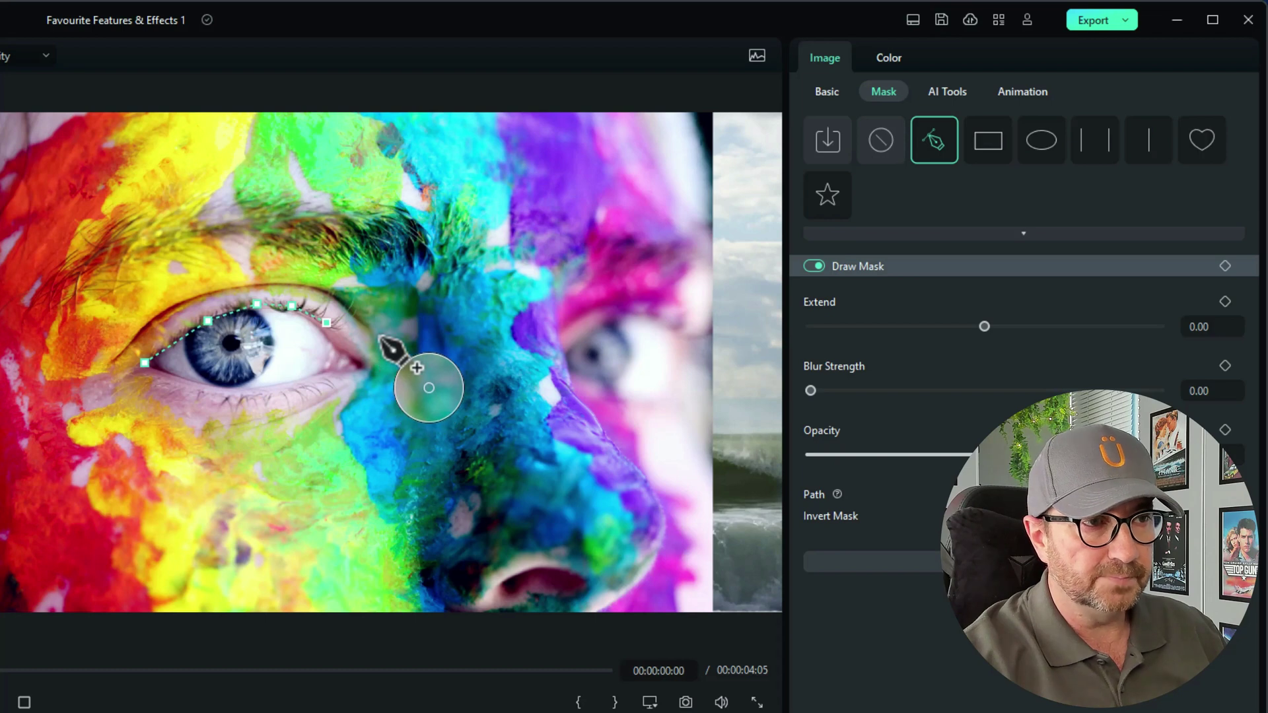
{"action": "left_click", "coordinate": [380, 339]}
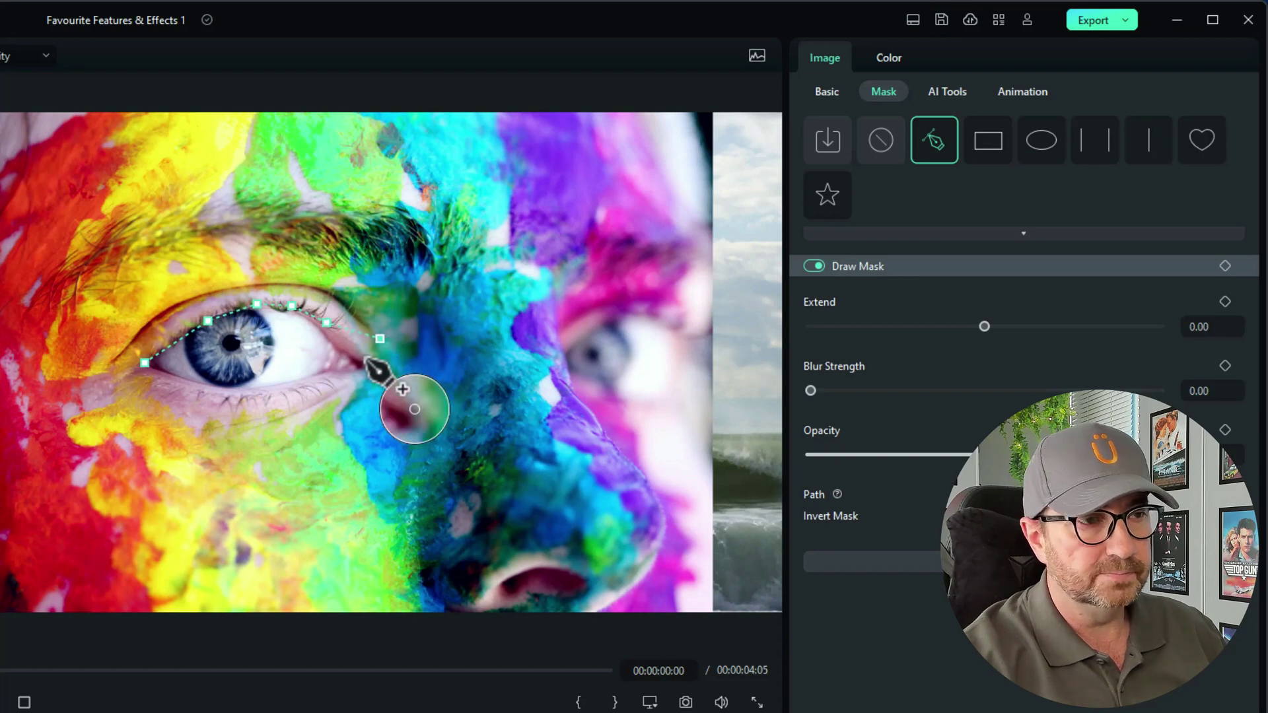
{"action": "left_click", "coordinate": [332, 373]}
{"action": "left_click", "coordinate": [286, 384]}
{"action": "left_click", "coordinate": [231, 389]}
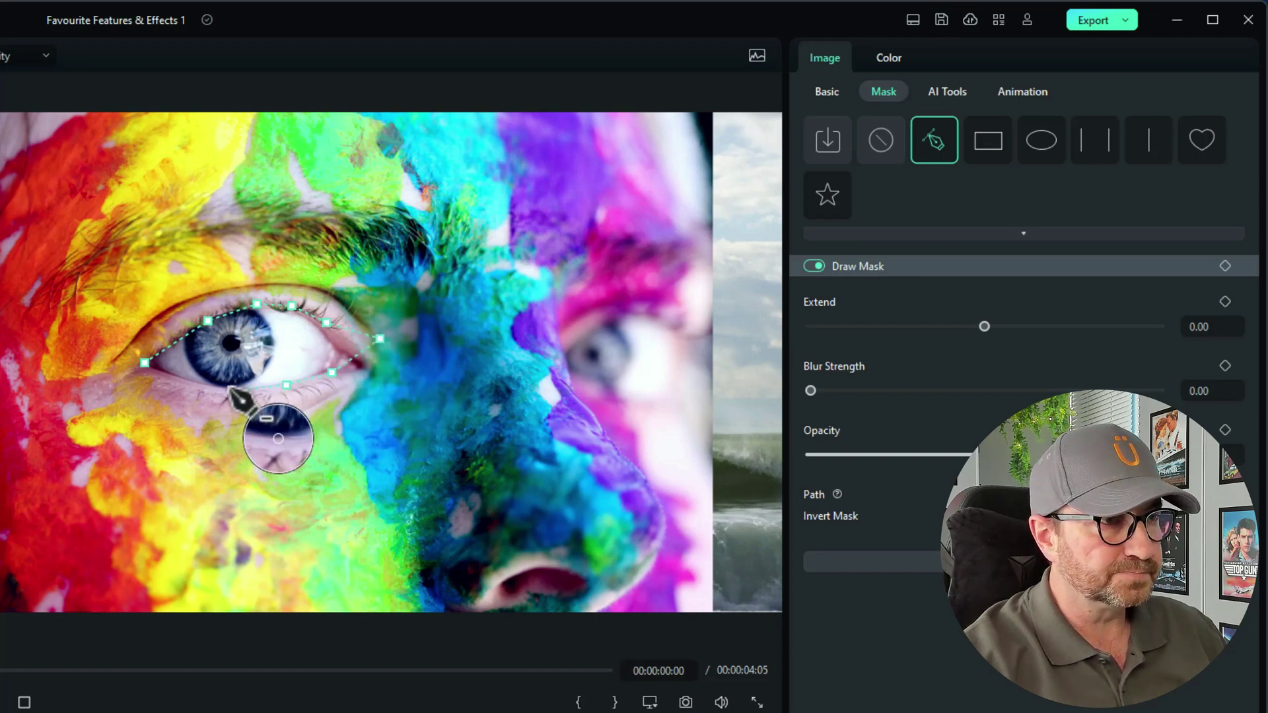
{"action": "left_click", "coordinate": [175, 377]}
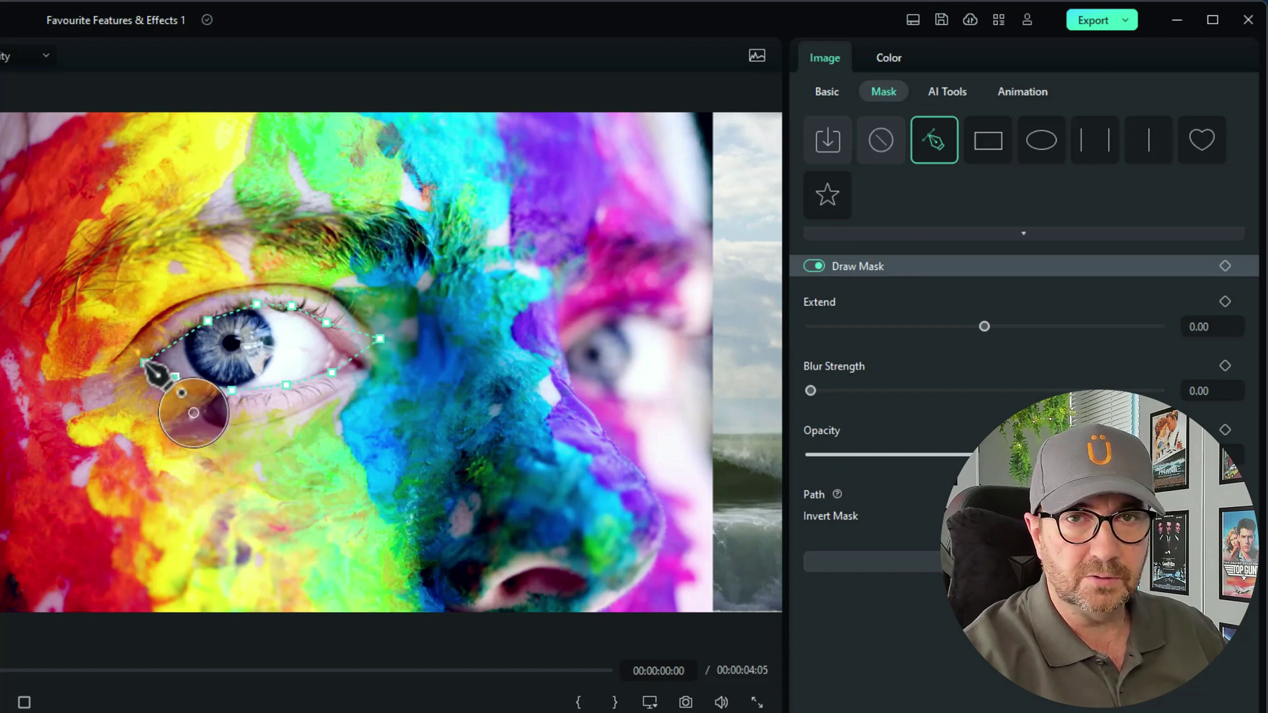
{"action": "left_click", "coordinate": [145, 362]}
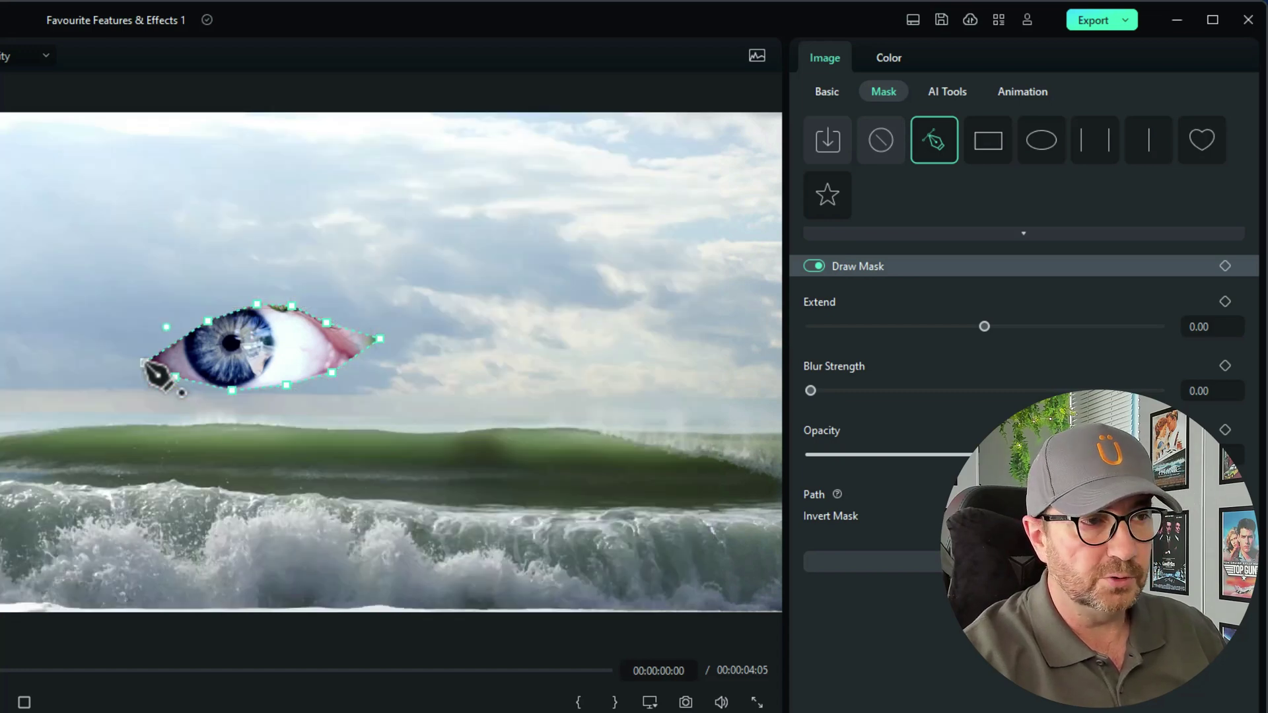
Reposition the mask's path points so the outline follows the eyelids and both corners of the eye more closely.
{"action": "left_click", "coordinate": [379, 338]}
{"action": "left_click_drag", "start_coordinate": [329, 323], "coordinate": [318, 324]}
{"action": "left_click", "coordinate": [332, 341]}
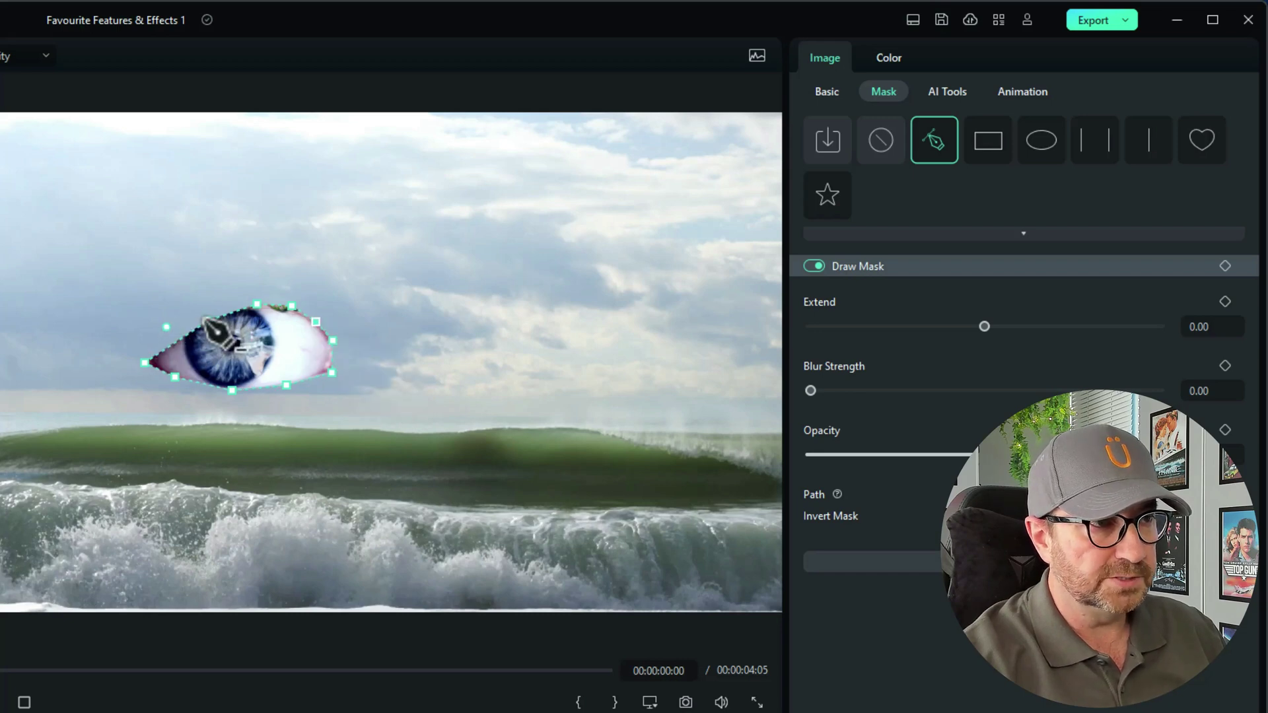
{"action": "left_click", "coordinate": [208, 319]}
{"action": "left_click_drag", "start_coordinate": [207, 317], "coordinate": [193, 297]}
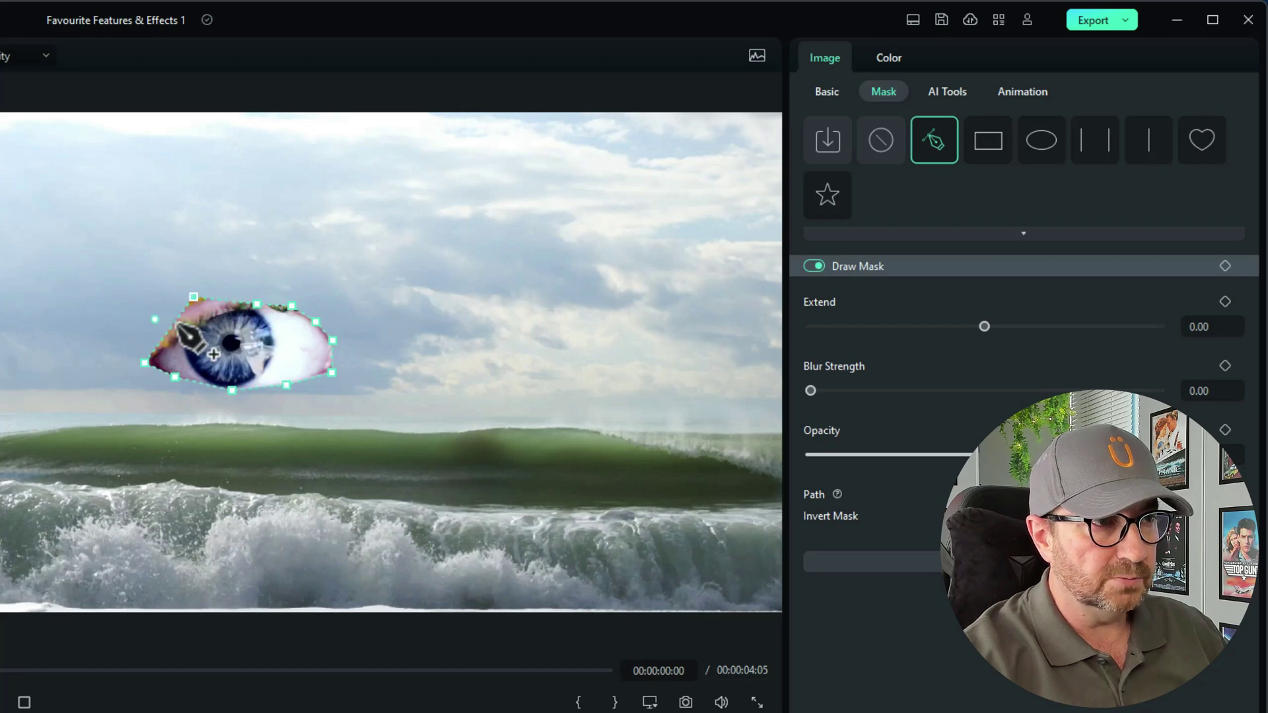
{"action": "left_click_drag", "start_coordinate": [144, 362], "coordinate": [294, 393]}
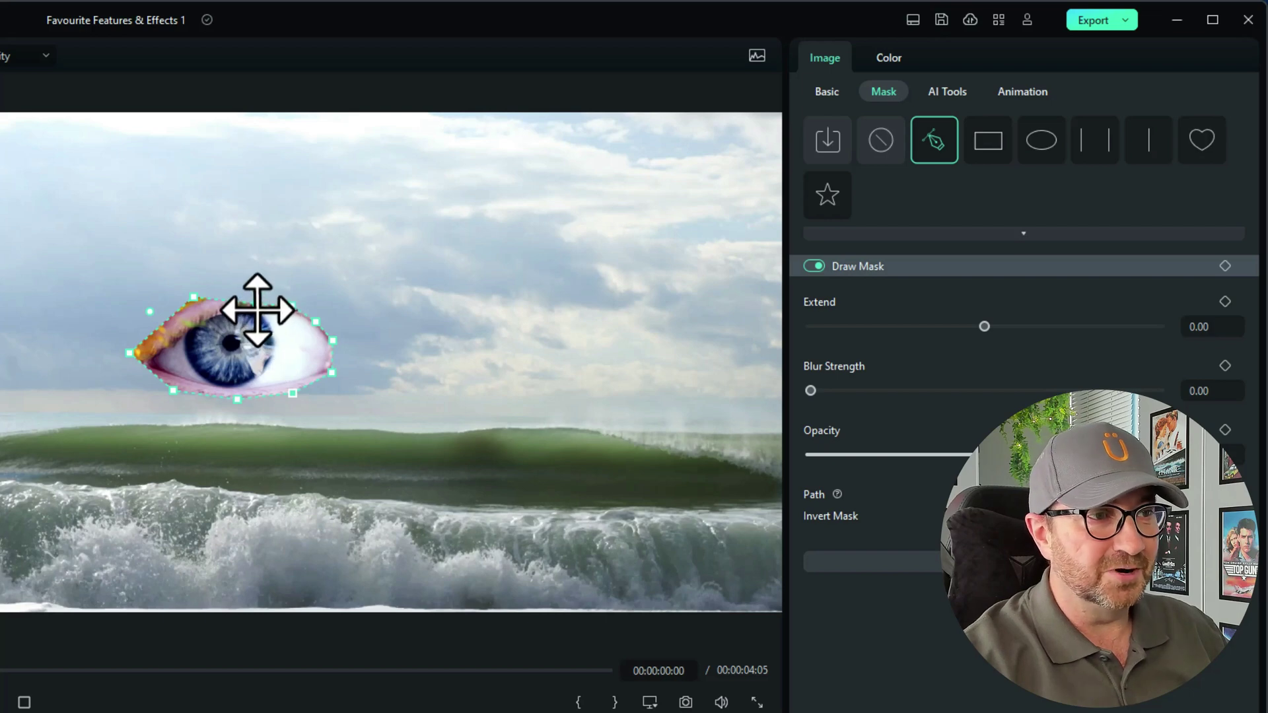
{"action": "left_click_drag", "start_coordinate": [256, 304], "coordinate": [297, 297]}
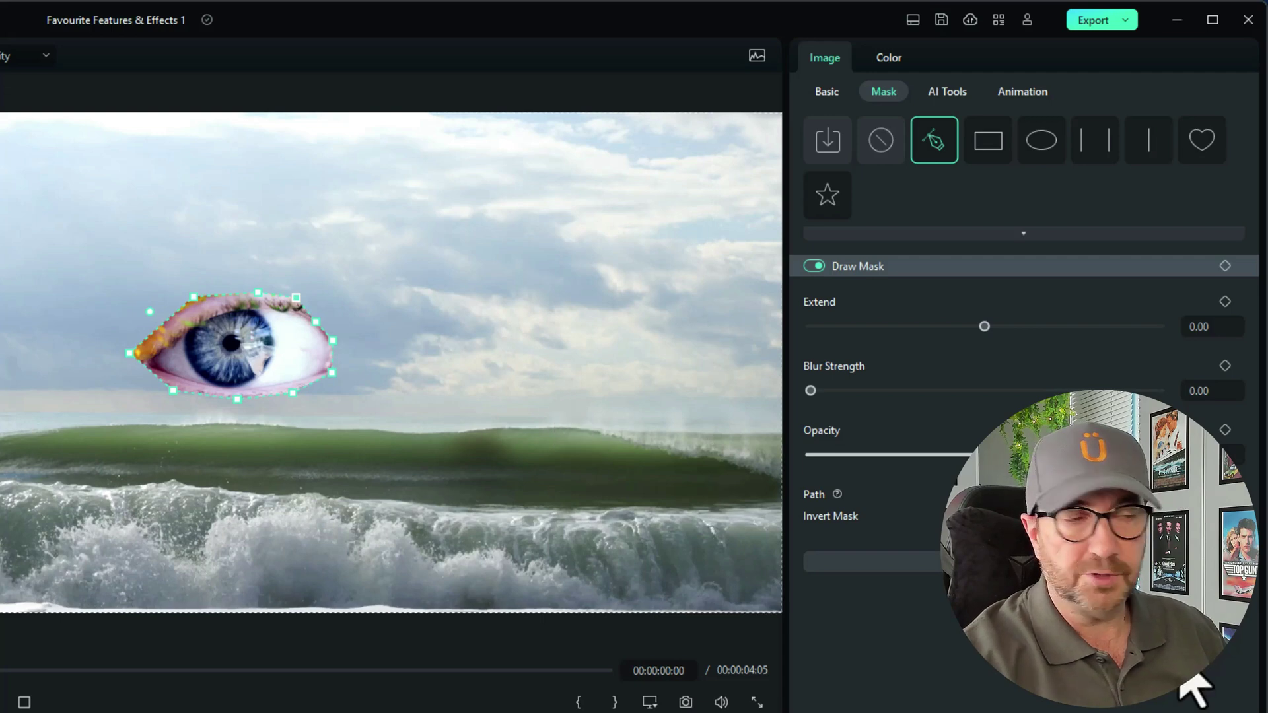
{"action": "mouse_move", "coordinate": [232, 359]}
{"action": "left_mouse_down"}
{"action": "mouse_move", "coordinate": [318, 308]}
{"action": "mouse_move", "coordinate": [365, 249]}
{"action": "mouse_move", "coordinate": [554, 266]}
{"action": "mouse_move", "coordinate": [74, 226]}
{"action": "mouse_move", "coordinate": [76, 362]}
{"action": "mouse_move", "coordinate": [235, 422]}
{"action": "mouse_move", "coordinate": [239, 359]}
{"action": "left_mouse_up"}
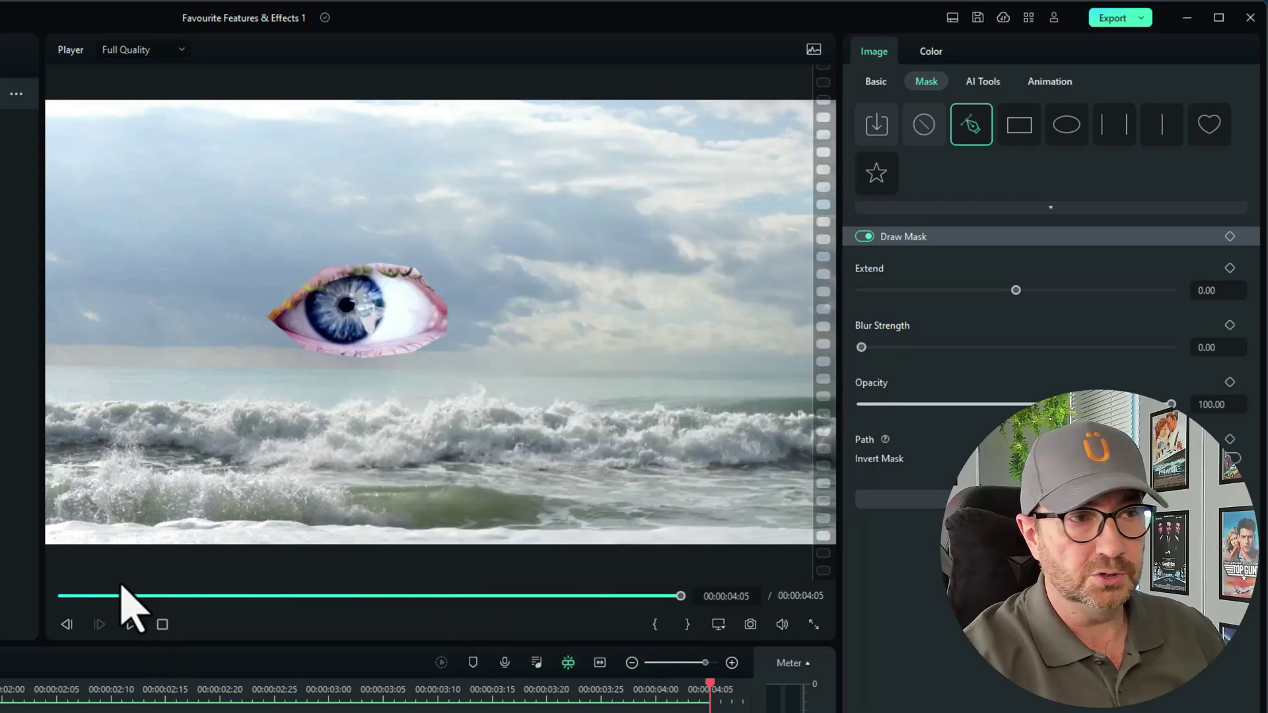
Invert the eye mask on the painted face image and switch the inversion off again.
{"action": "left_click", "coordinate": [390, 329]}
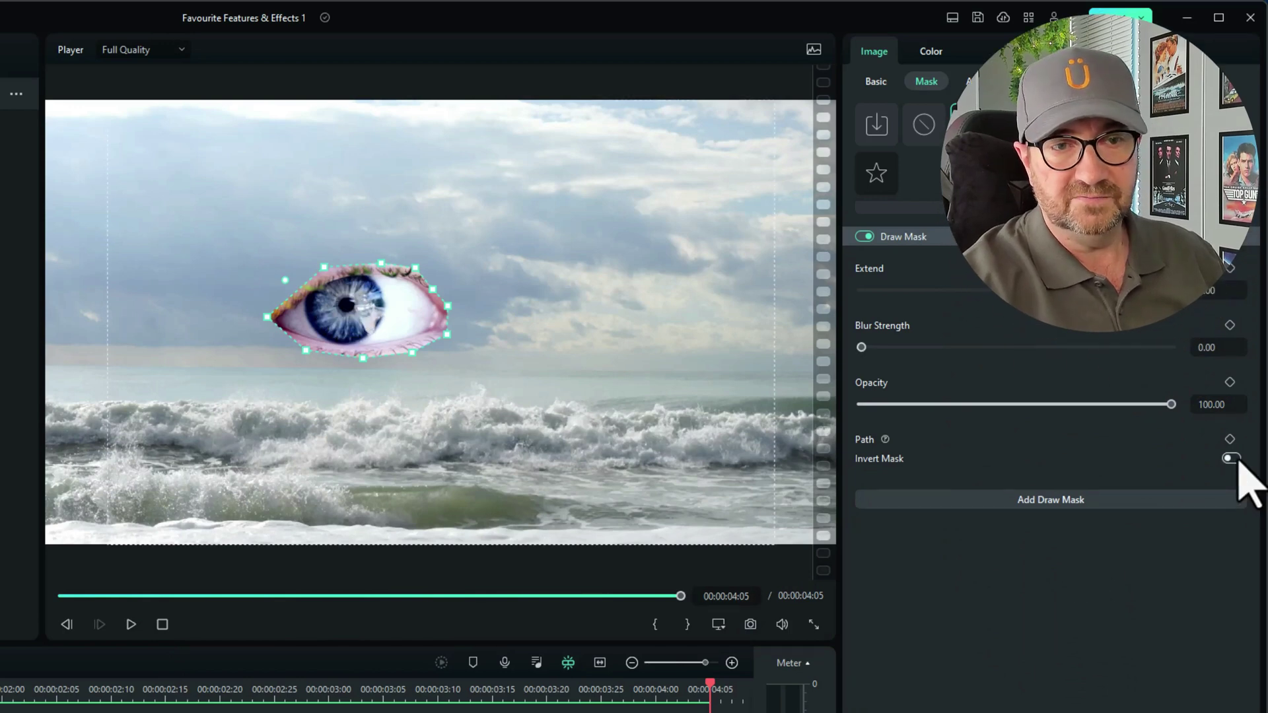
{"action": "left_click", "coordinate": [1231, 459]}
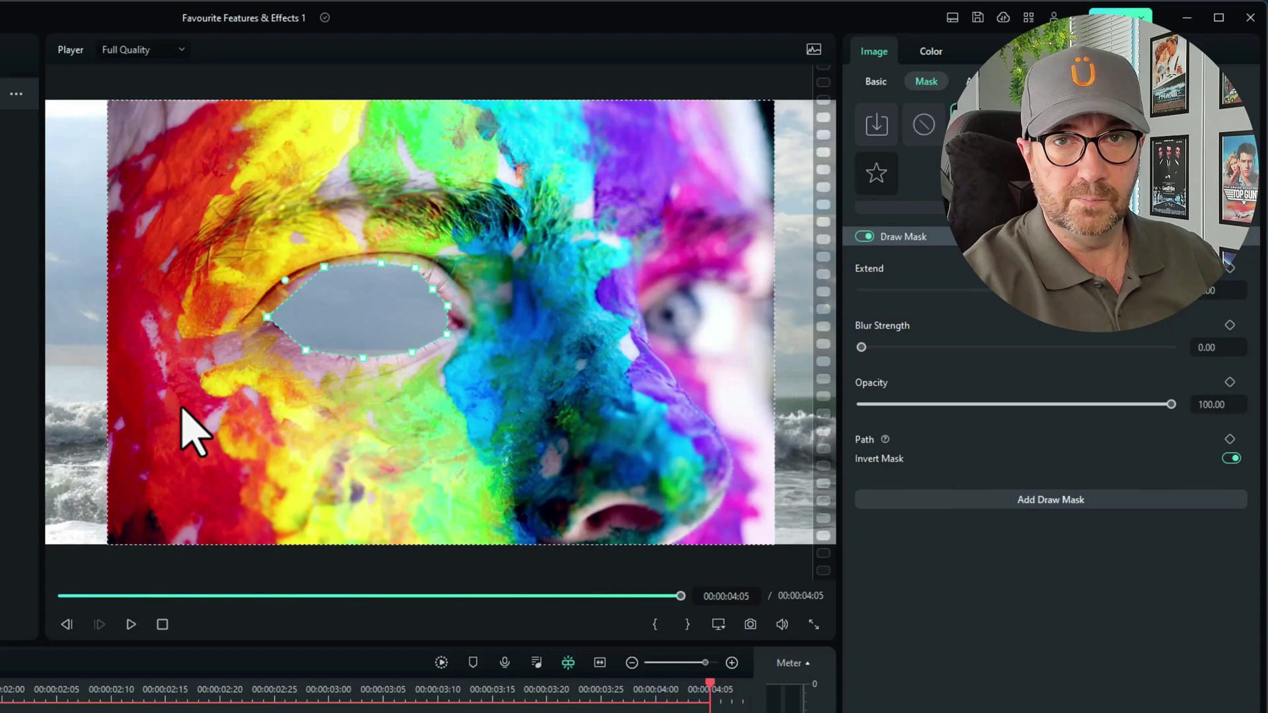
{"action": "left_click", "coordinate": [1232, 458]}
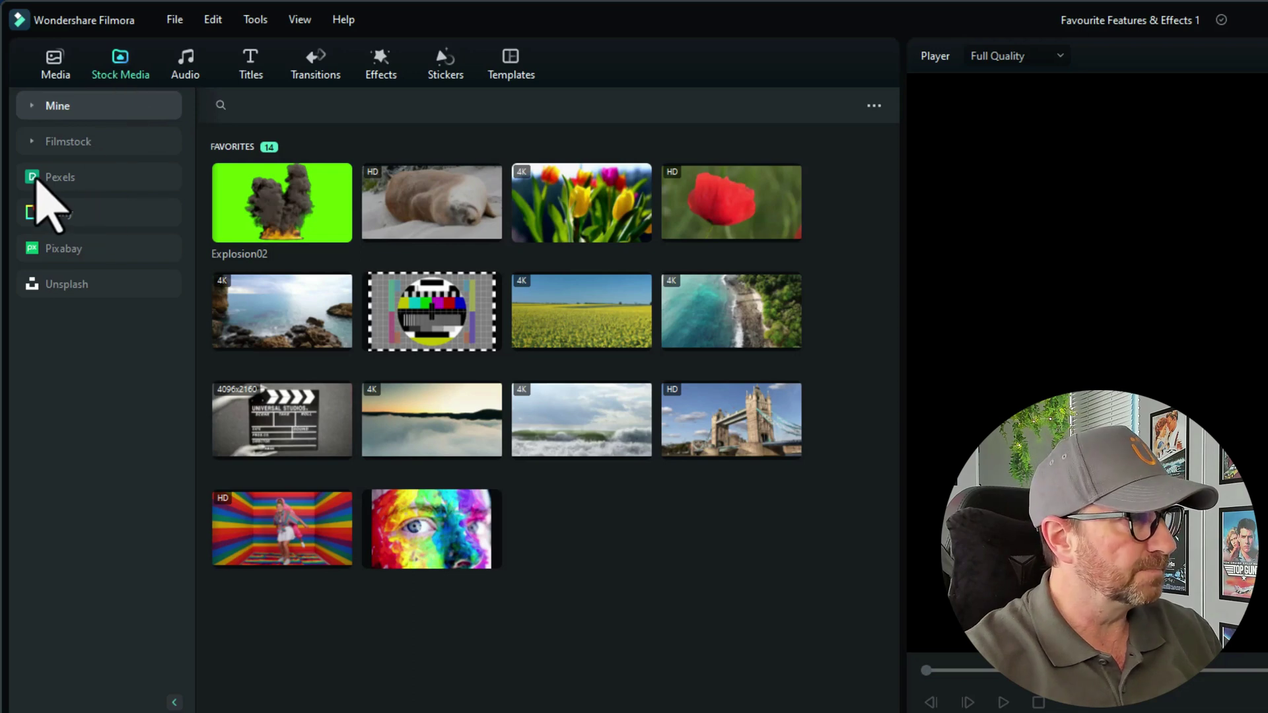
Browse the Filmstock green screen clips and return to the favorite stock media.
{"action": "left_click", "coordinate": [60, 142]}
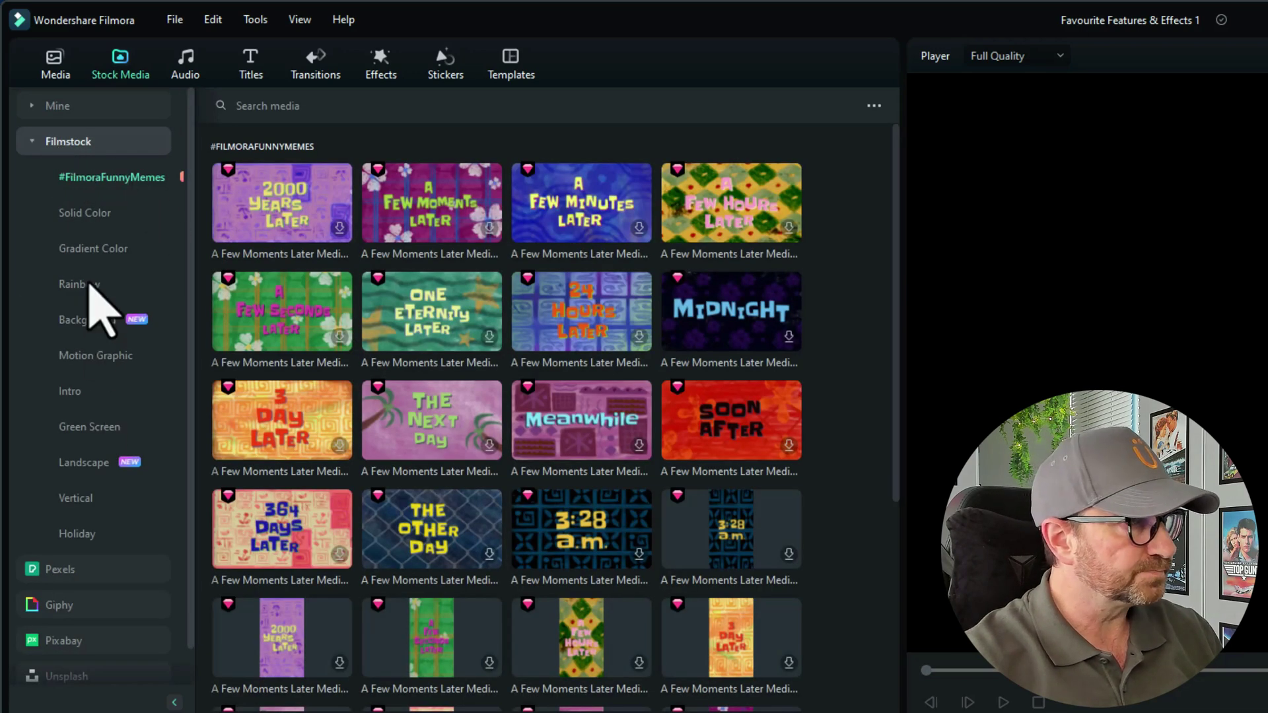
{"action": "left_click", "coordinate": [99, 426]}
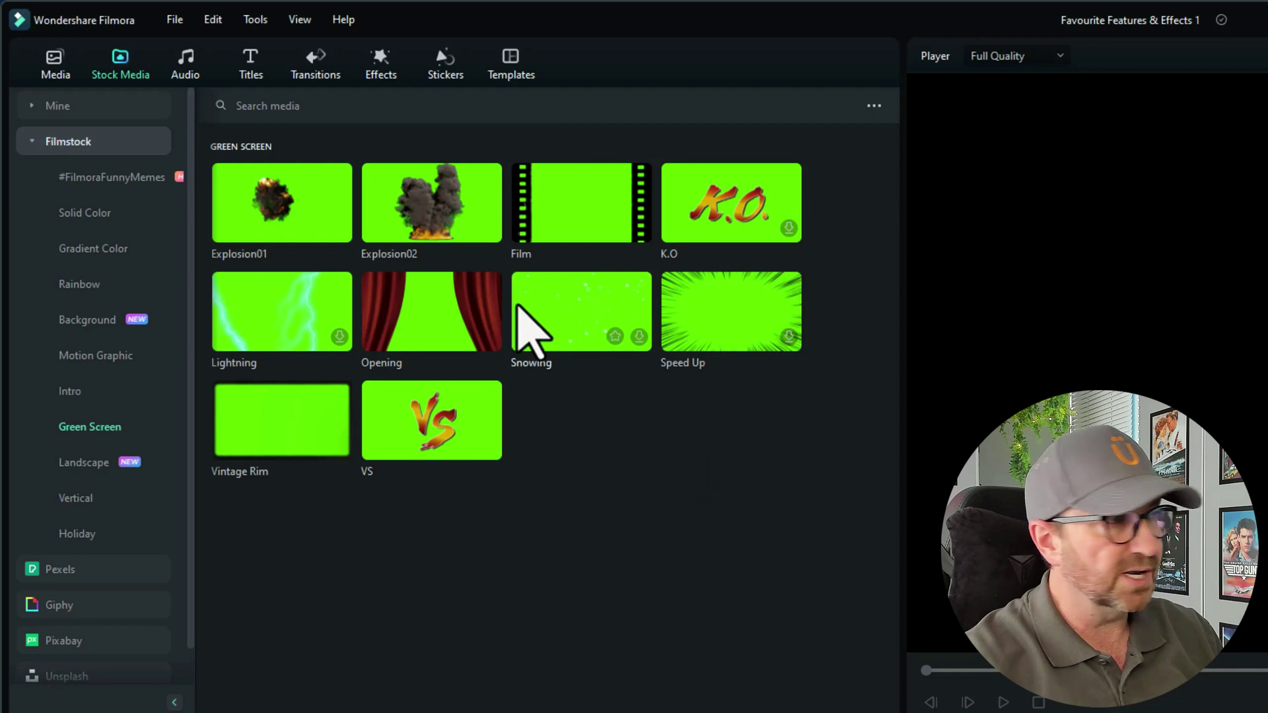
{"action": "left_click", "coordinate": [42, 110]}
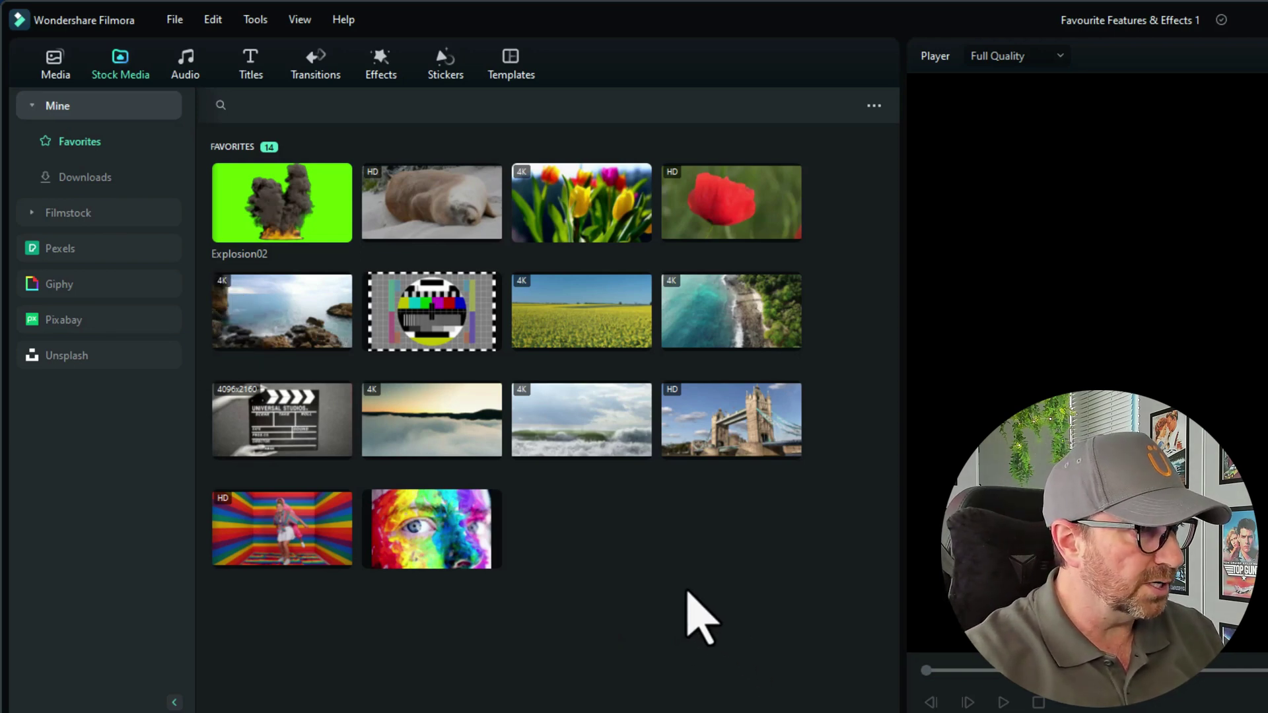
Add the yellow sunflower field clip to the start of the first video track.
{"action": "mouse_move", "coordinate": [579, 288]}
{"action": "left_click_drag", "start_coordinate": [579, 307], "coordinate": [348, 712]}
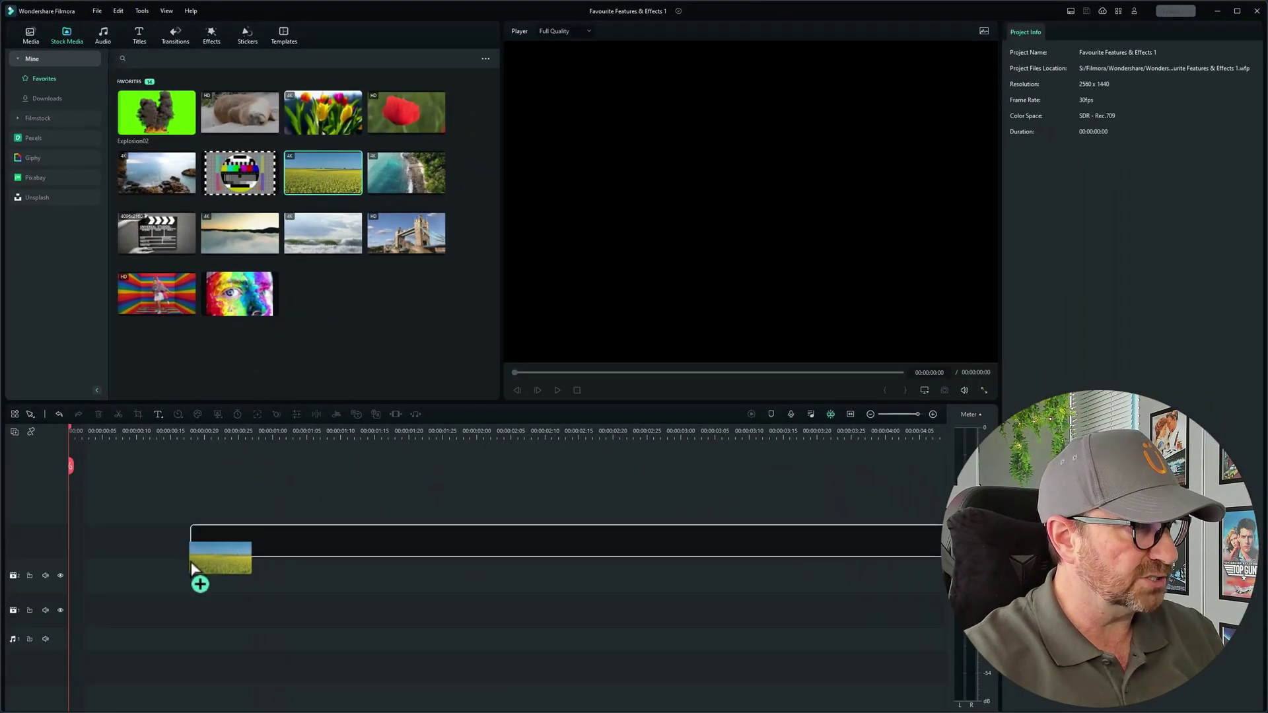
{"action": "left_click_drag", "start_coordinate": [194, 567], "coordinate": [60, 654]}
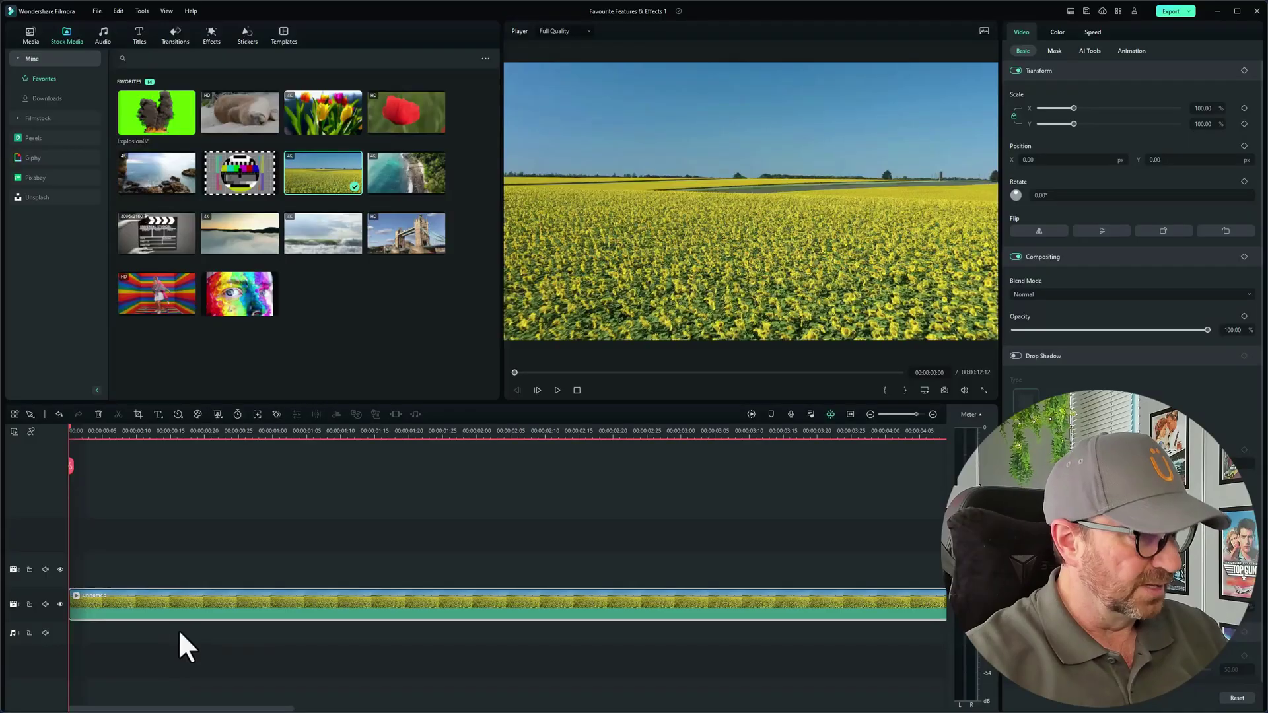
Place the Explosion02 clip on the second video track above the sunflower field and trim the field clip to the explosion's length.
{"action": "left_click_drag", "start_coordinate": [156, 113], "coordinate": [73, 569]}
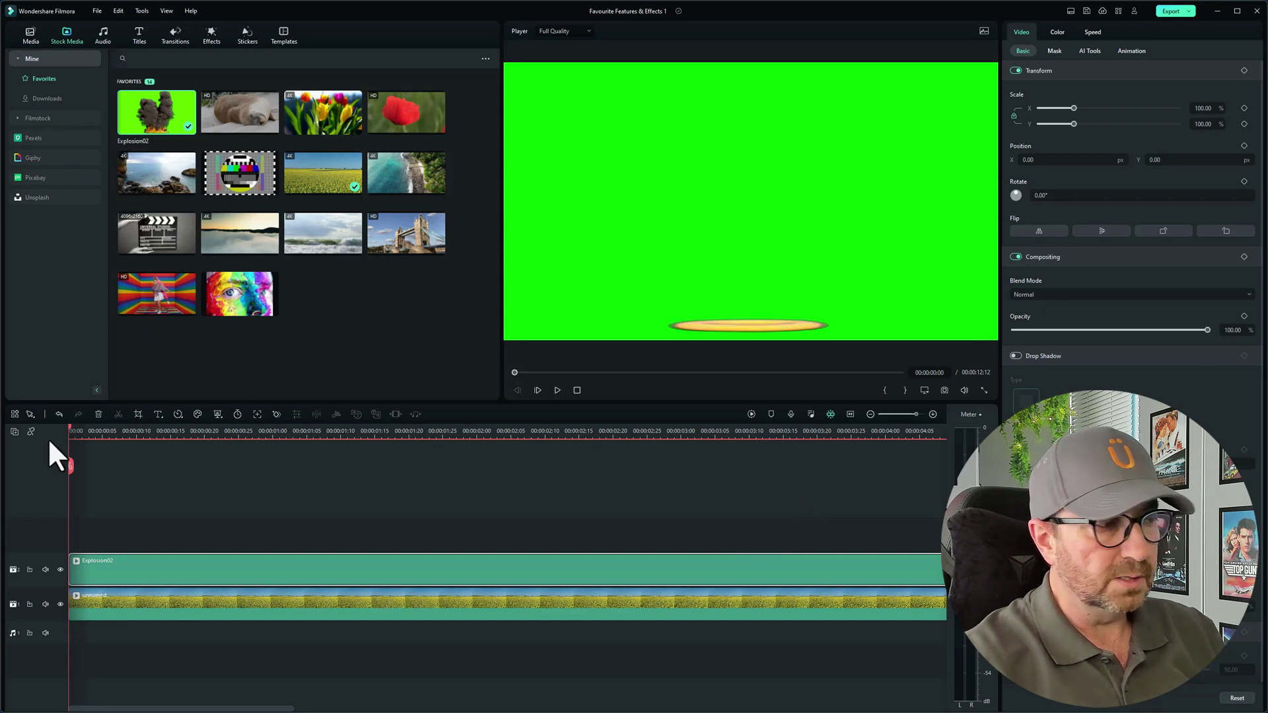
{"action": "left_click_drag", "start_coordinate": [53, 452], "coordinate": [2, 470]}
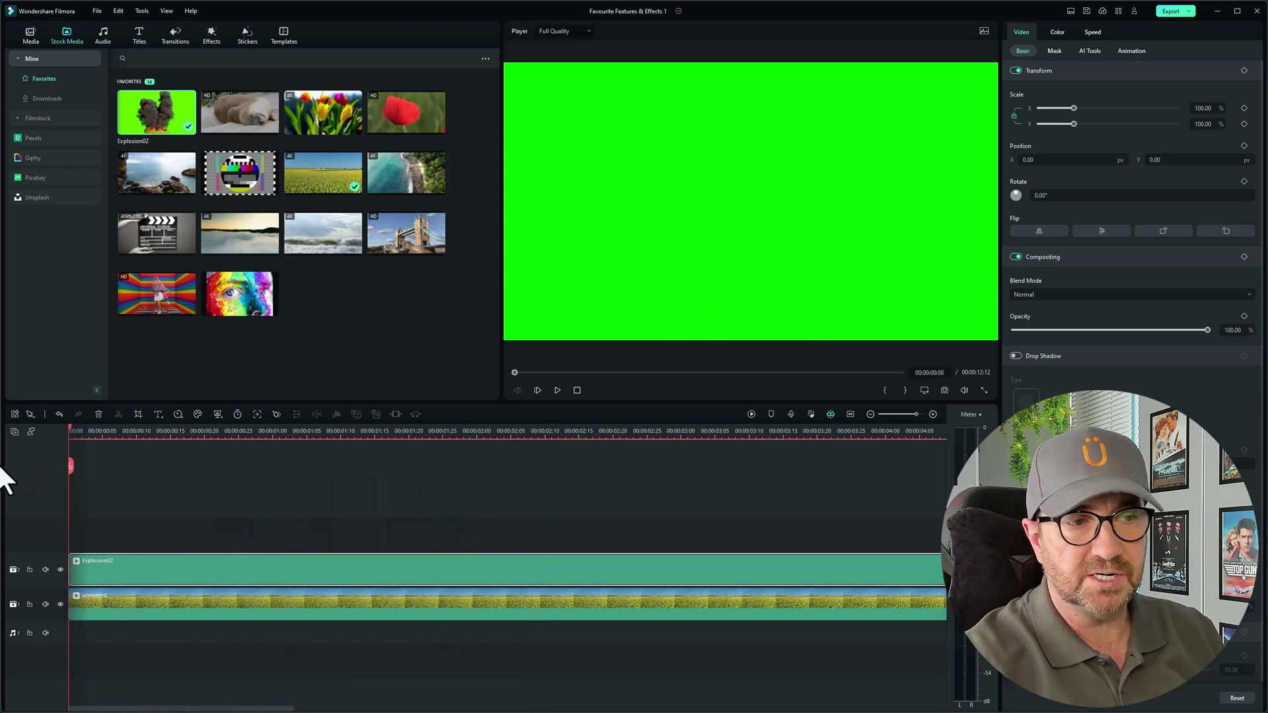
{"action": "left_click", "coordinate": [850, 414]}
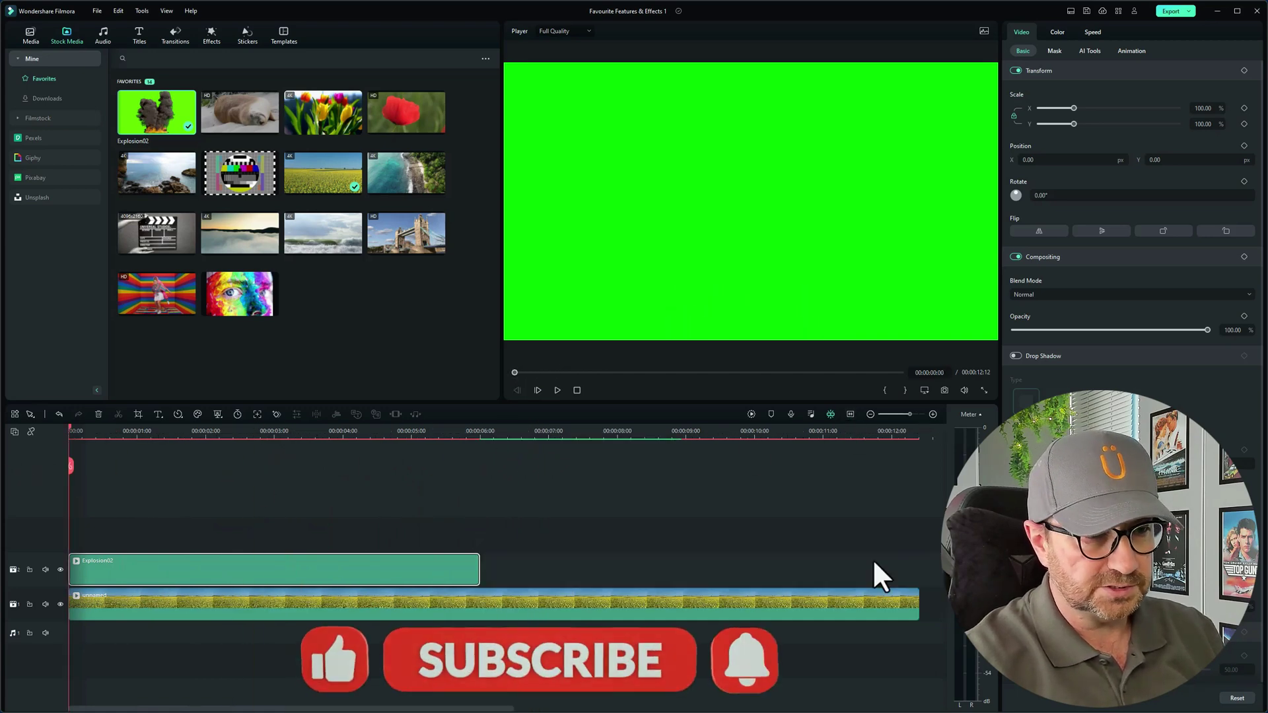
{"action": "left_click_drag", "start_coordinate": [462, 438], "coordinate": [477, 438]}
{"action": "left_click_drag", "start_coordinate": [917, 603], "coordinate": [476, 602]}
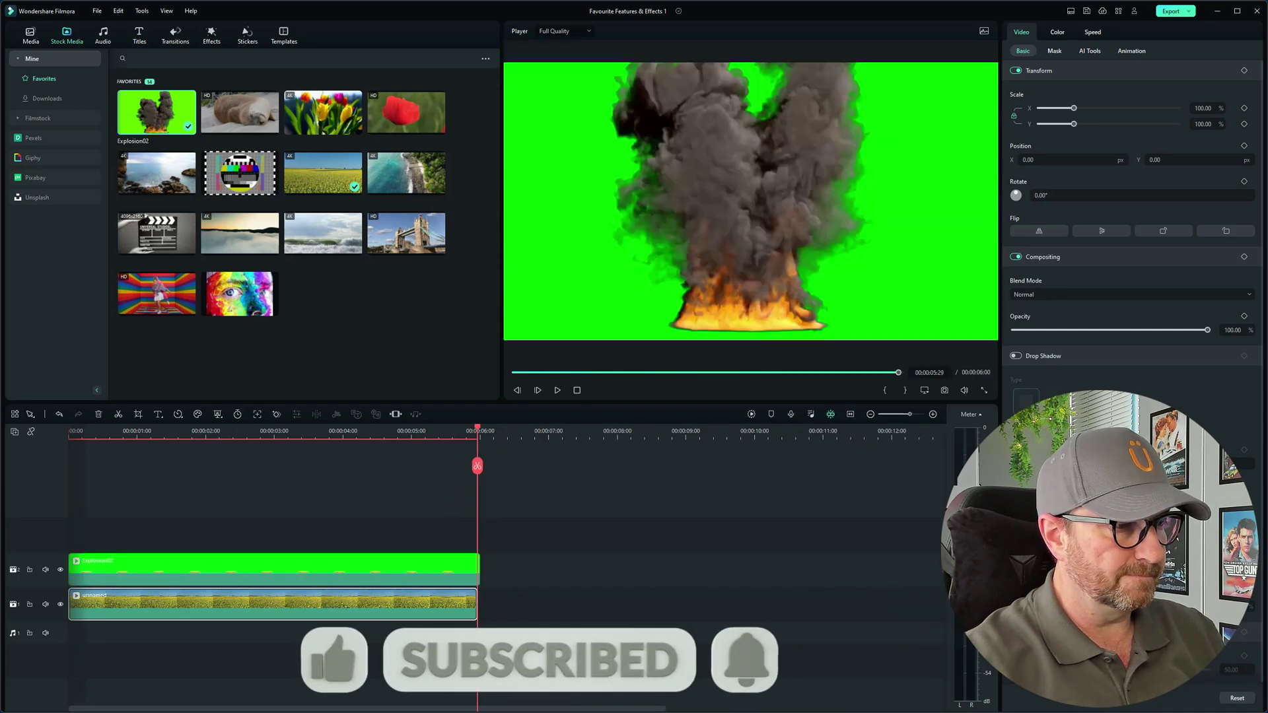
{"action": "left_click", "coordinate": [849, 414]}
{"action": "left_click", "coordinate": [569, 431]}
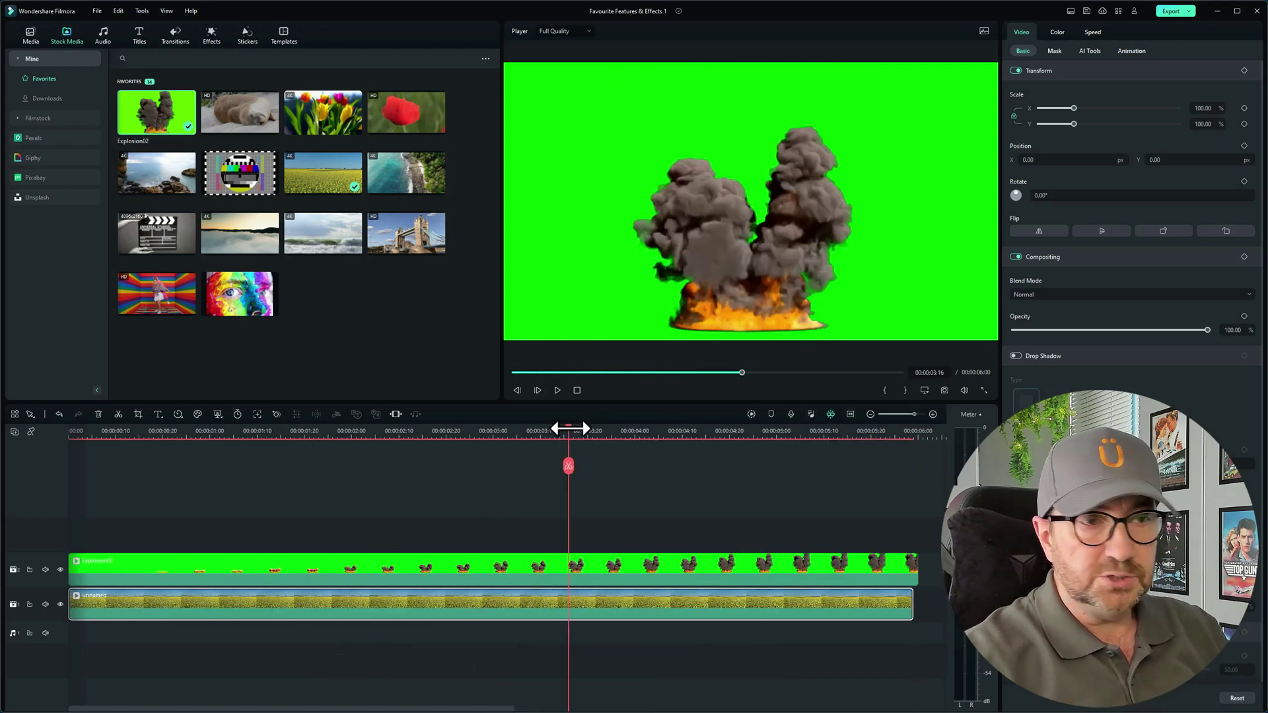
{"action": "left_click_drag", "start_coordinate": [528, 438], "coordinate": [10, 538]}
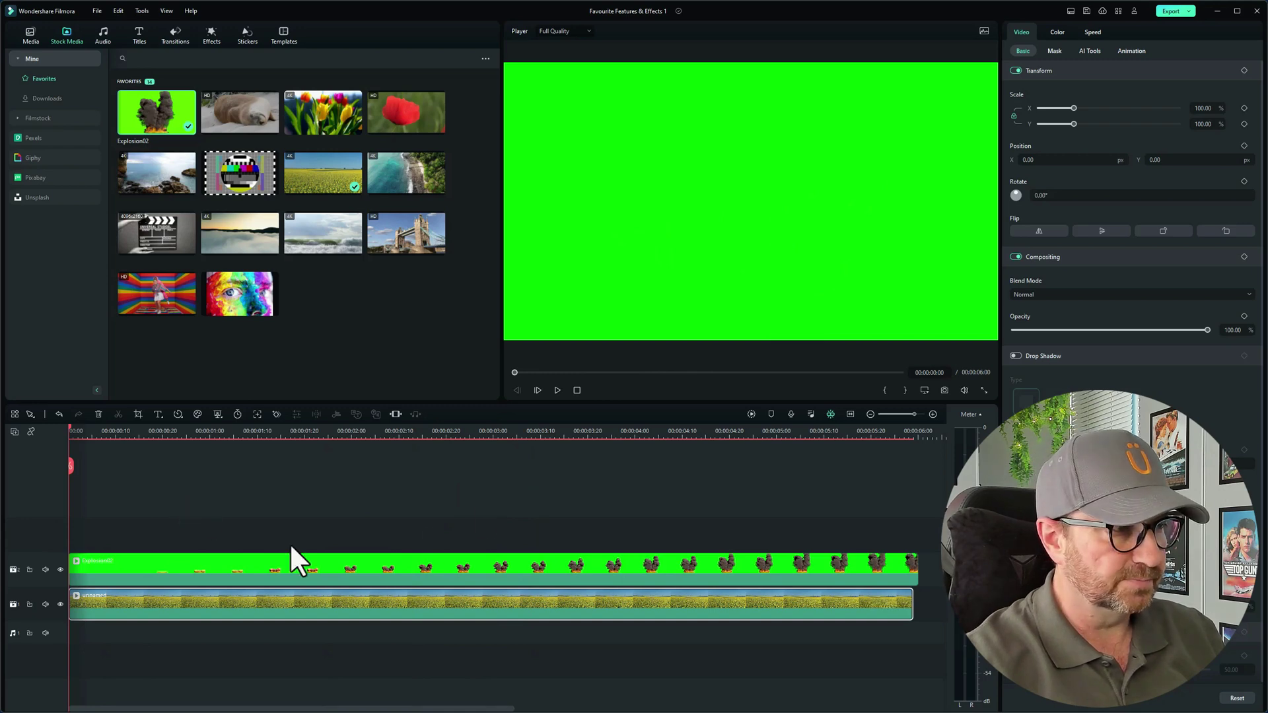
Remove the explosion clip's green background with Chroma Key and preview the explosion over the sunflower field.
{"action": "left_click", "coordinate": [249, 567]}
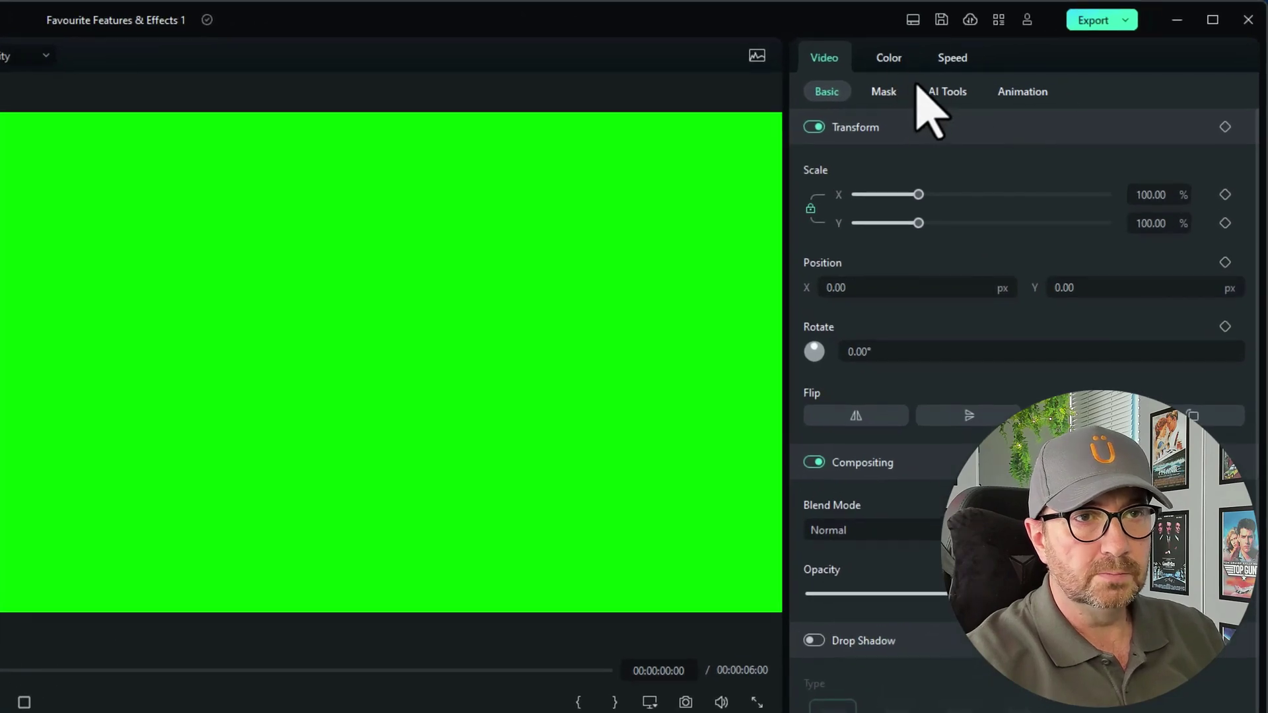
{"action": "left_click", "coordinate": [942, 92]}
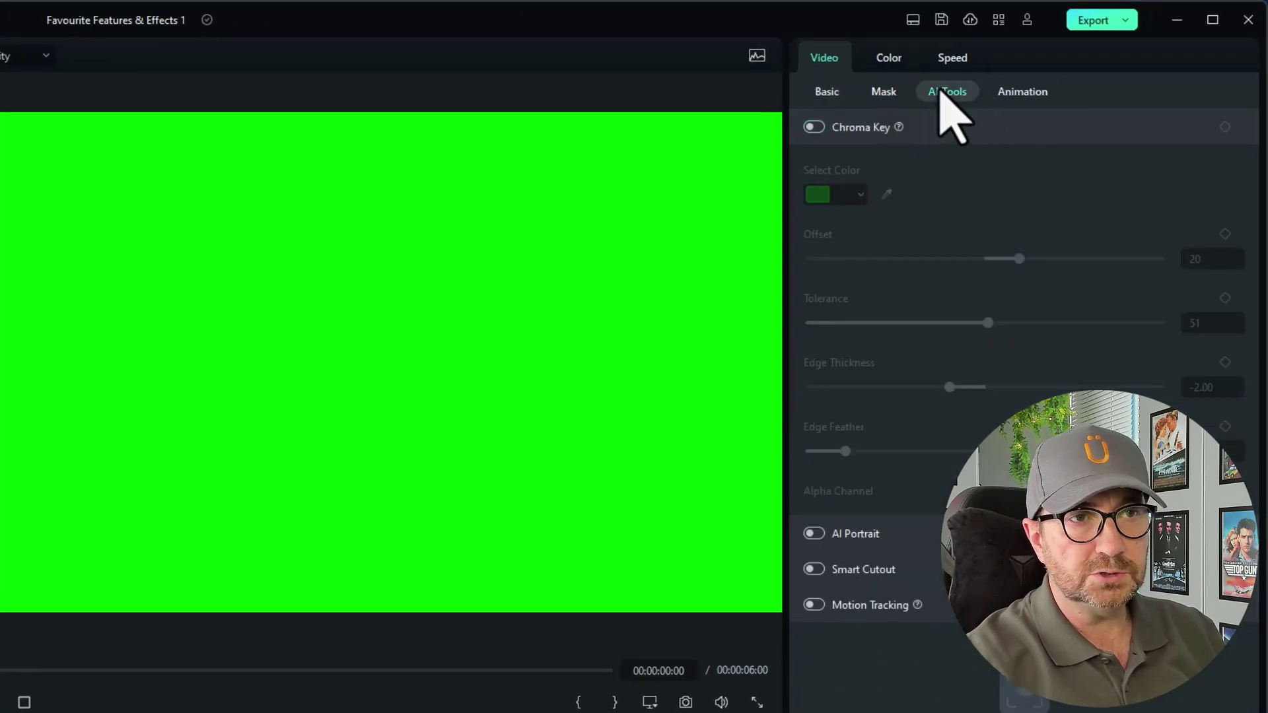
{"action": "left_click", "coordinate": [815, 128]}
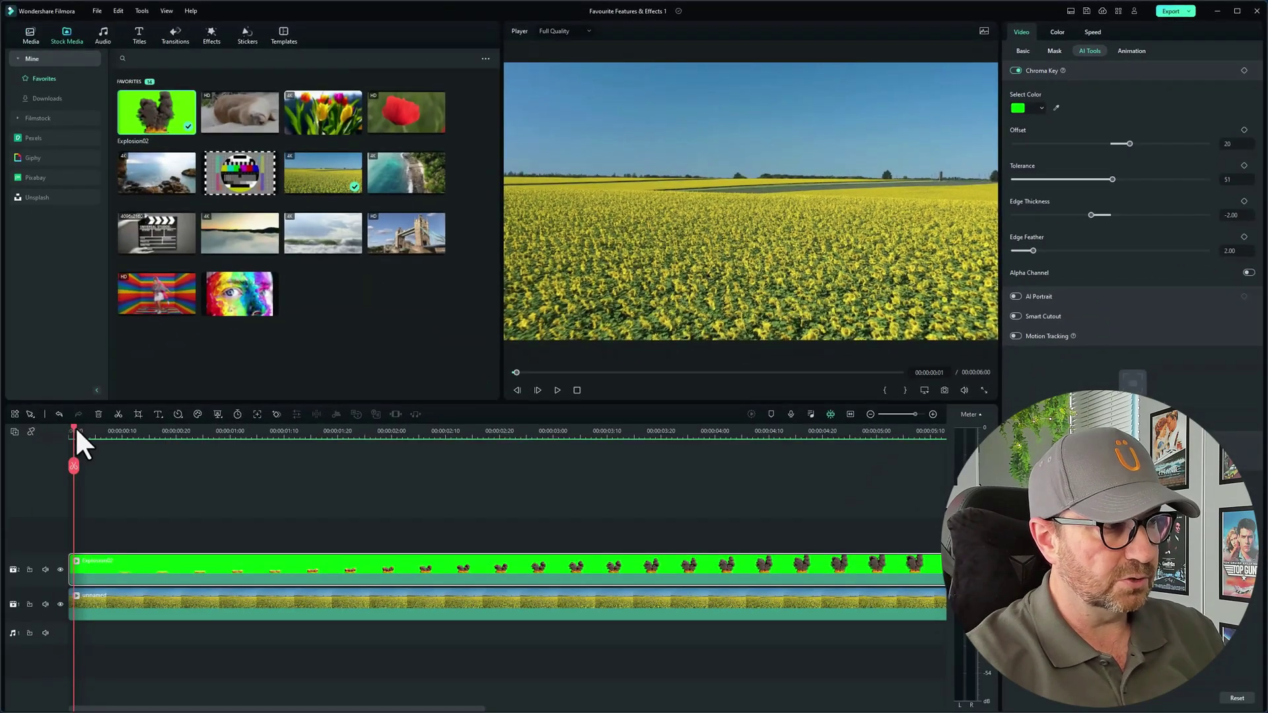
{"action": "left_click_drag", "start_coordinate": [76, 431], "coordinate": [477, 512]}
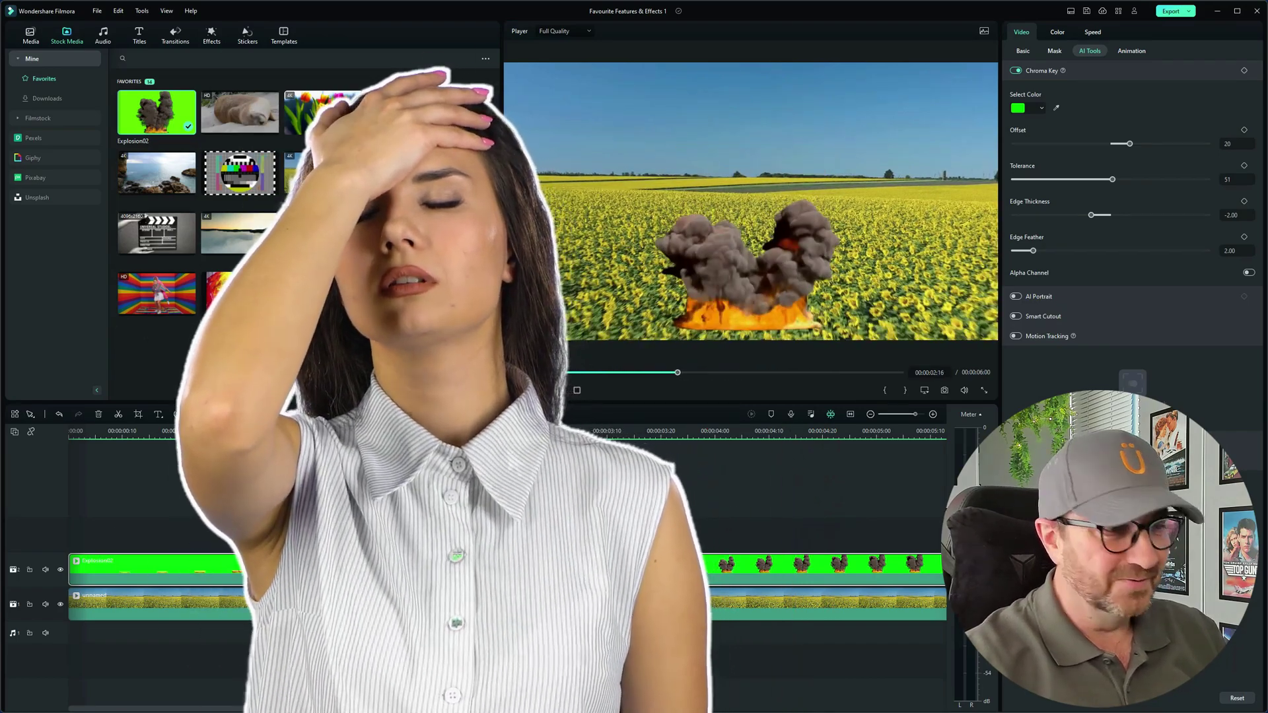
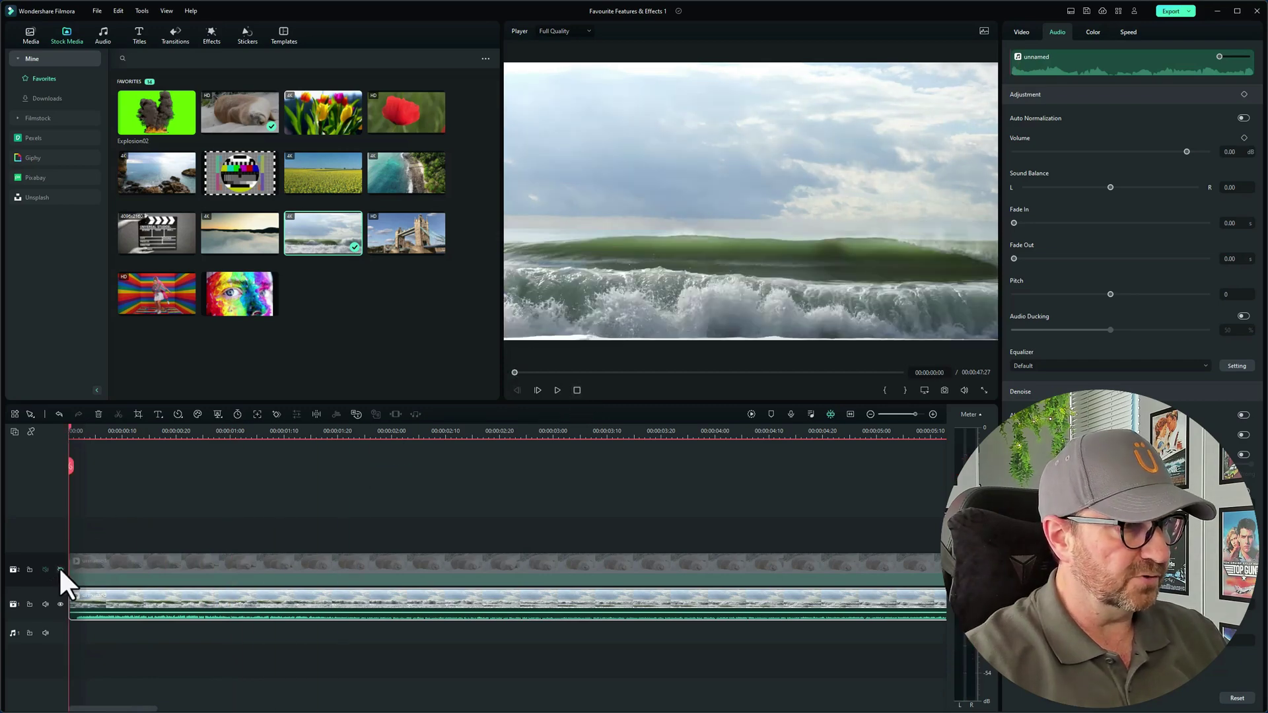
Make the seal clip's track visible again and open Smart Cutout for the seal clip.
{"action": "left_click", "coordinate": [59, 569]}
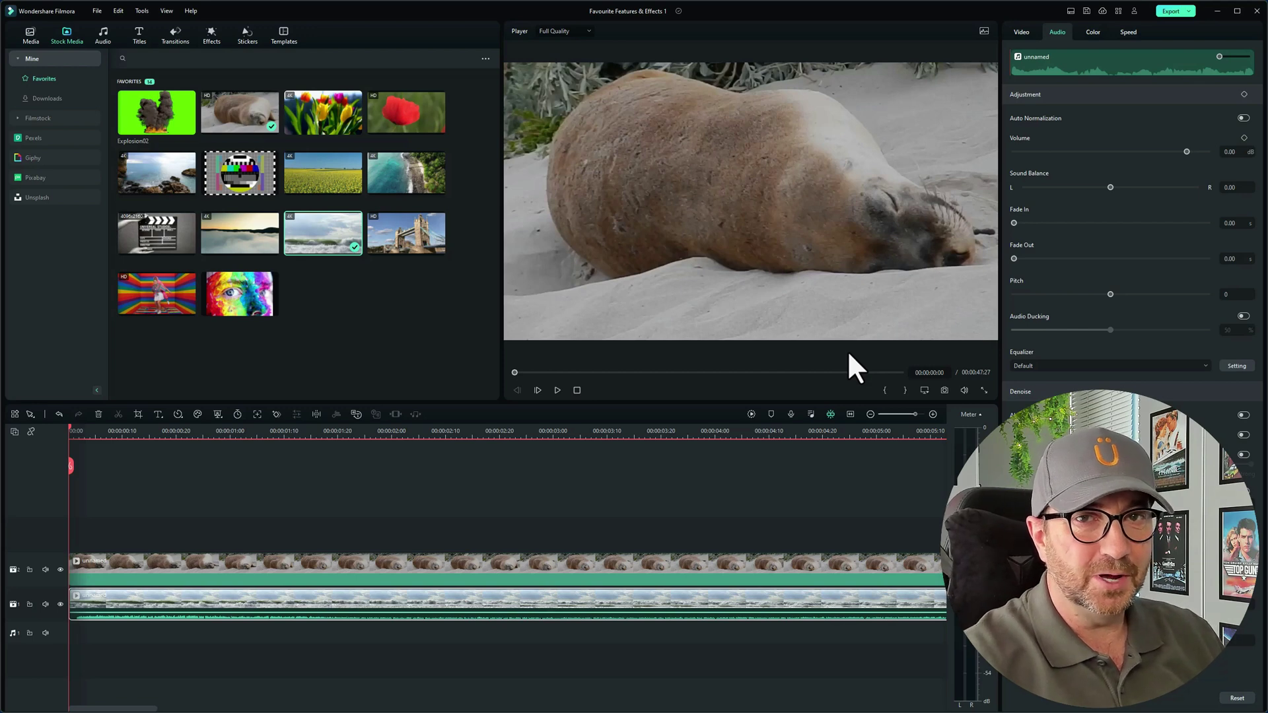
{"action": "left_click", "coordinate": [97, 567]}
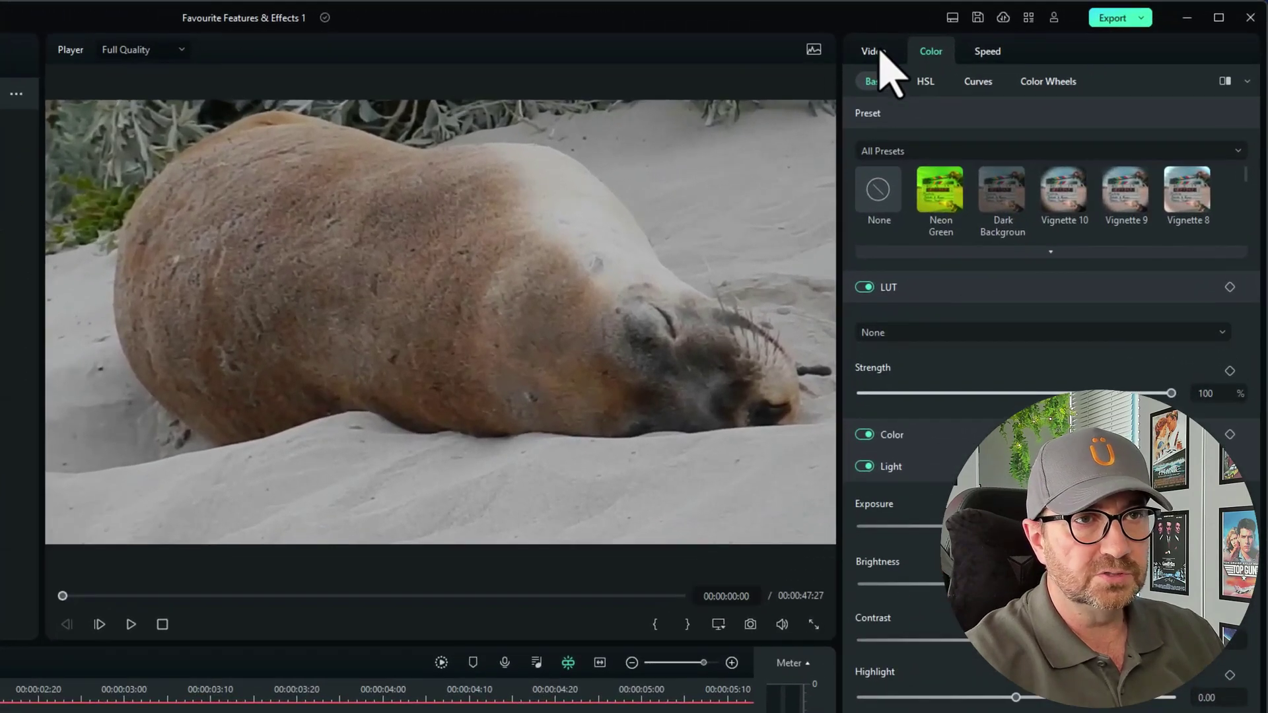
{"action": "left_click", "coordinate": [1022, 32]}
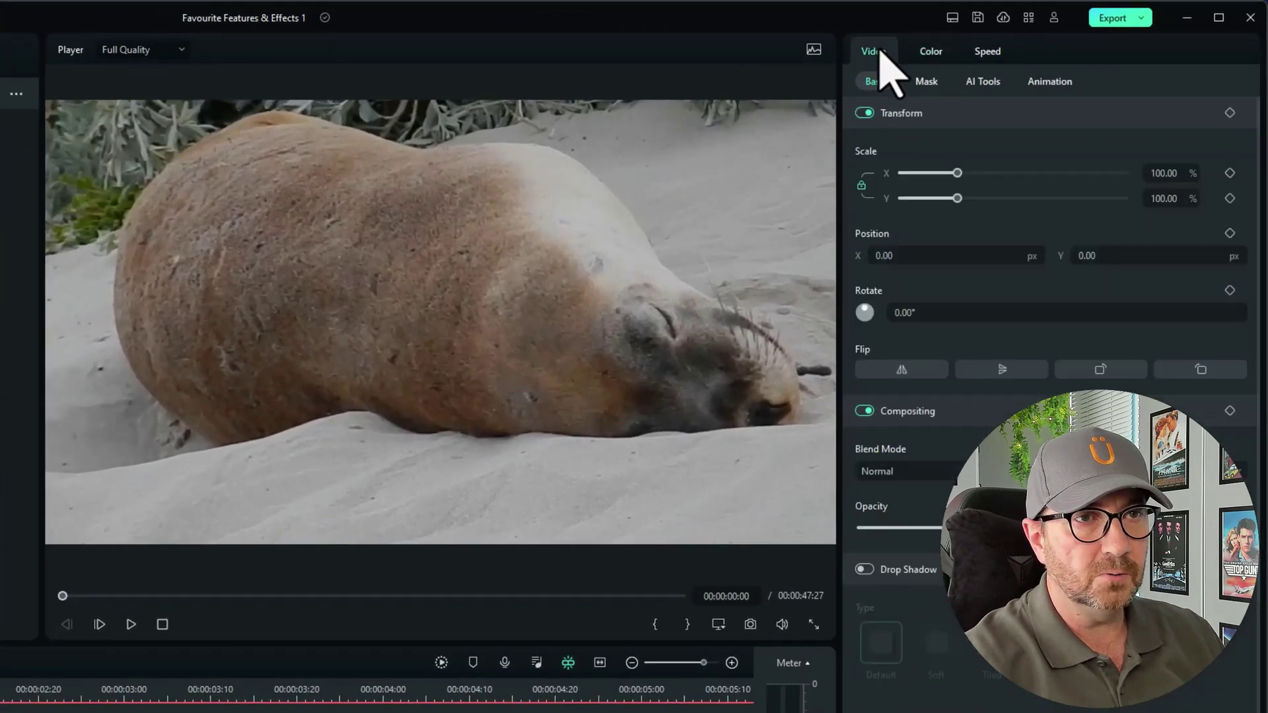
{"action": "left_click", "coordinate": [981, 82]}
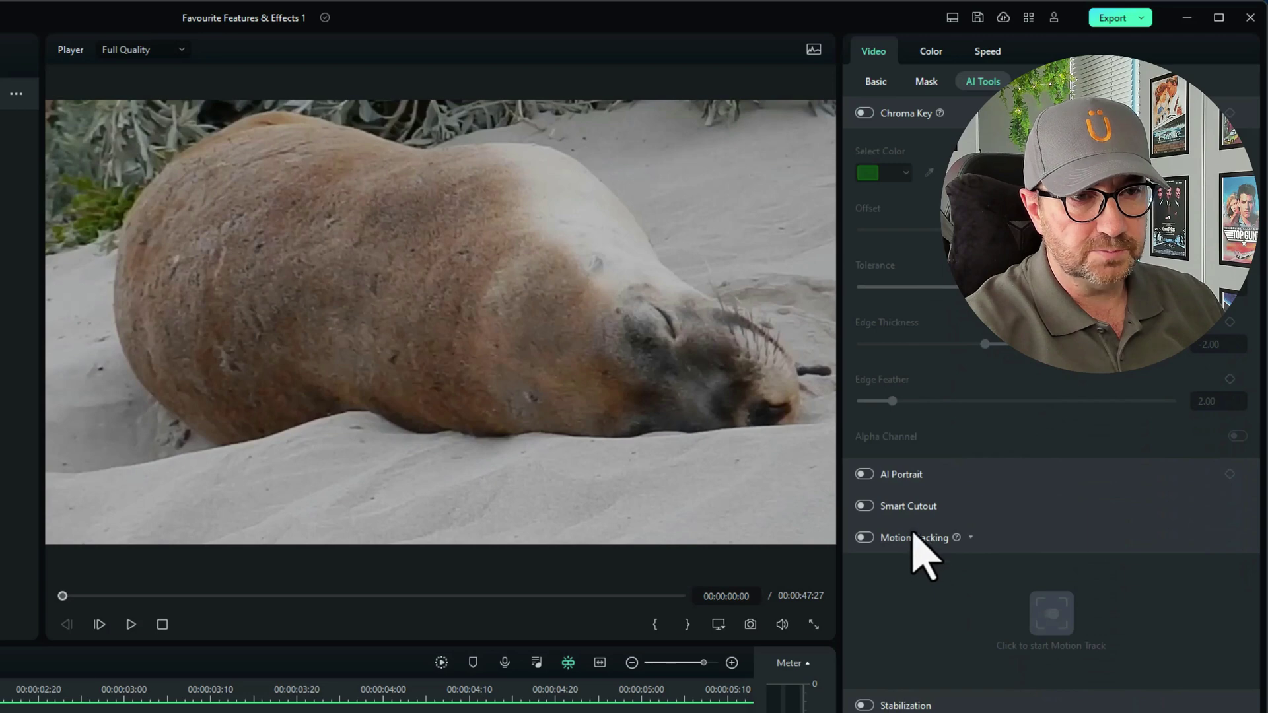
{"action": "left_click", "coordinate": [864, 507]}
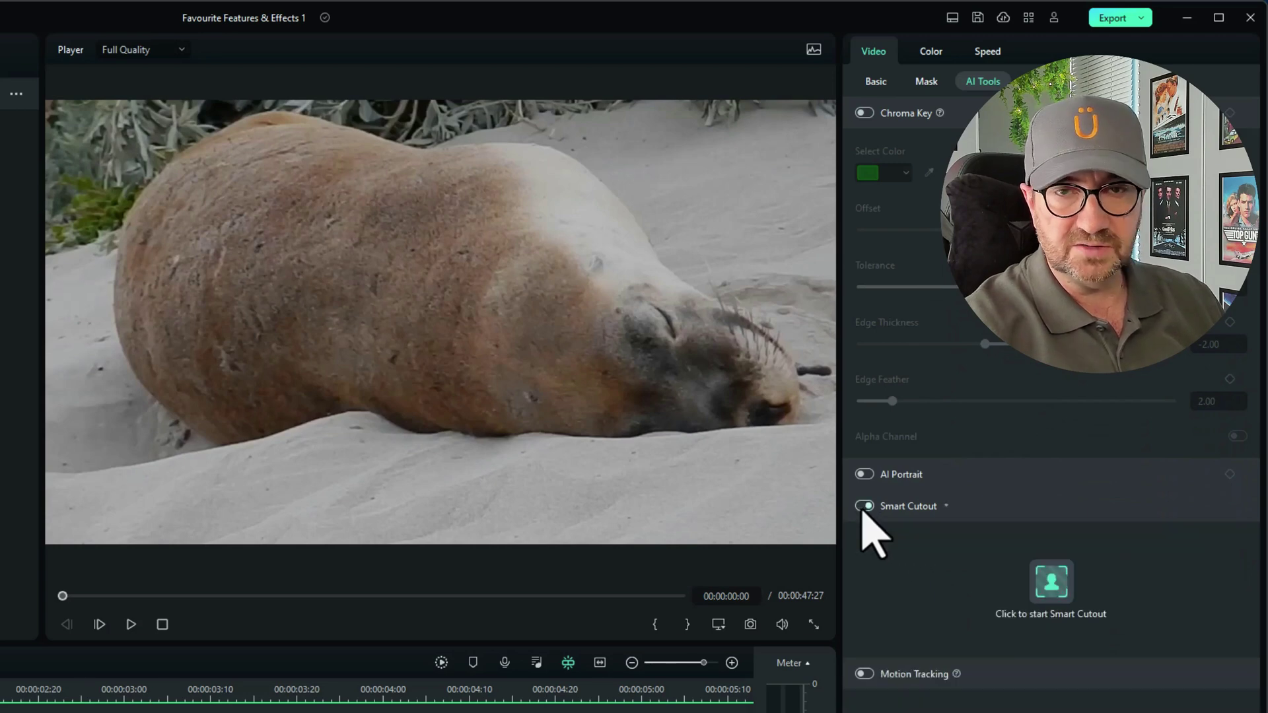
{"action": "left_click", "coordinate": [1051, 582]}
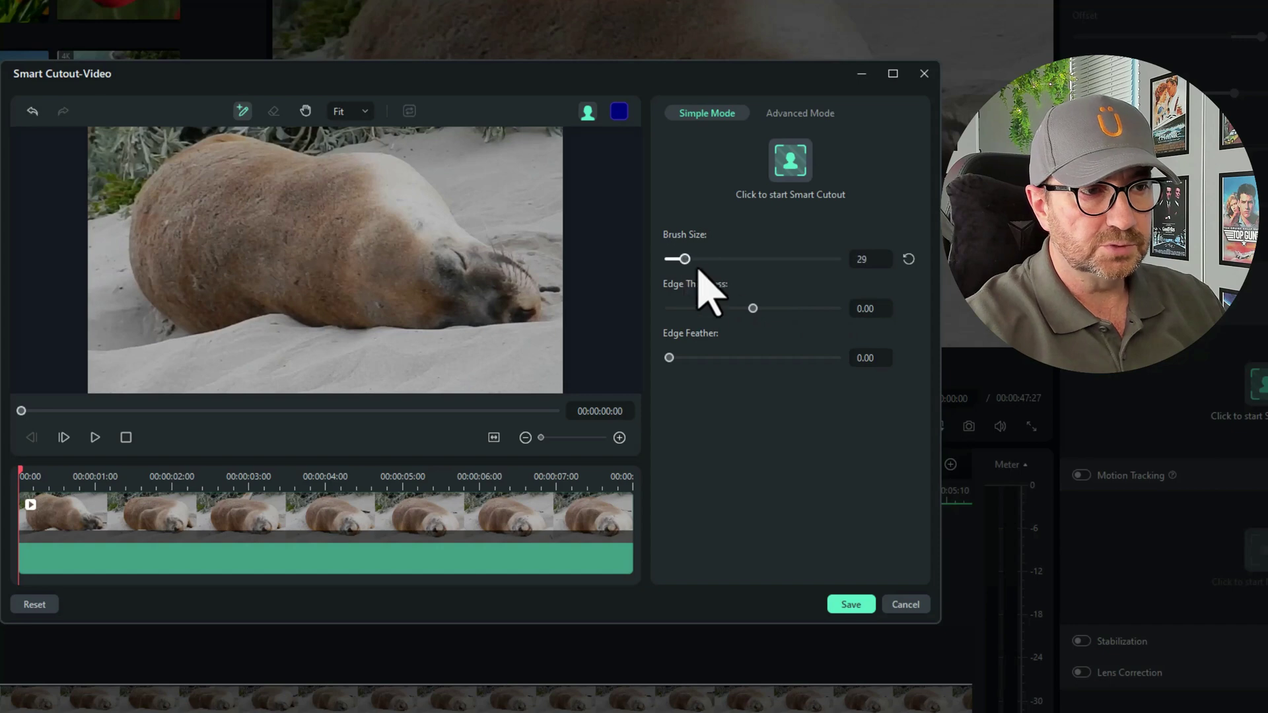
Set the brush size to 125, paint over the seal's whole body and run Smart Cutout on the clip.
{"action": "left_click_drag", "start_coordinate": [683, 260], "coordinate": [705, 259]}
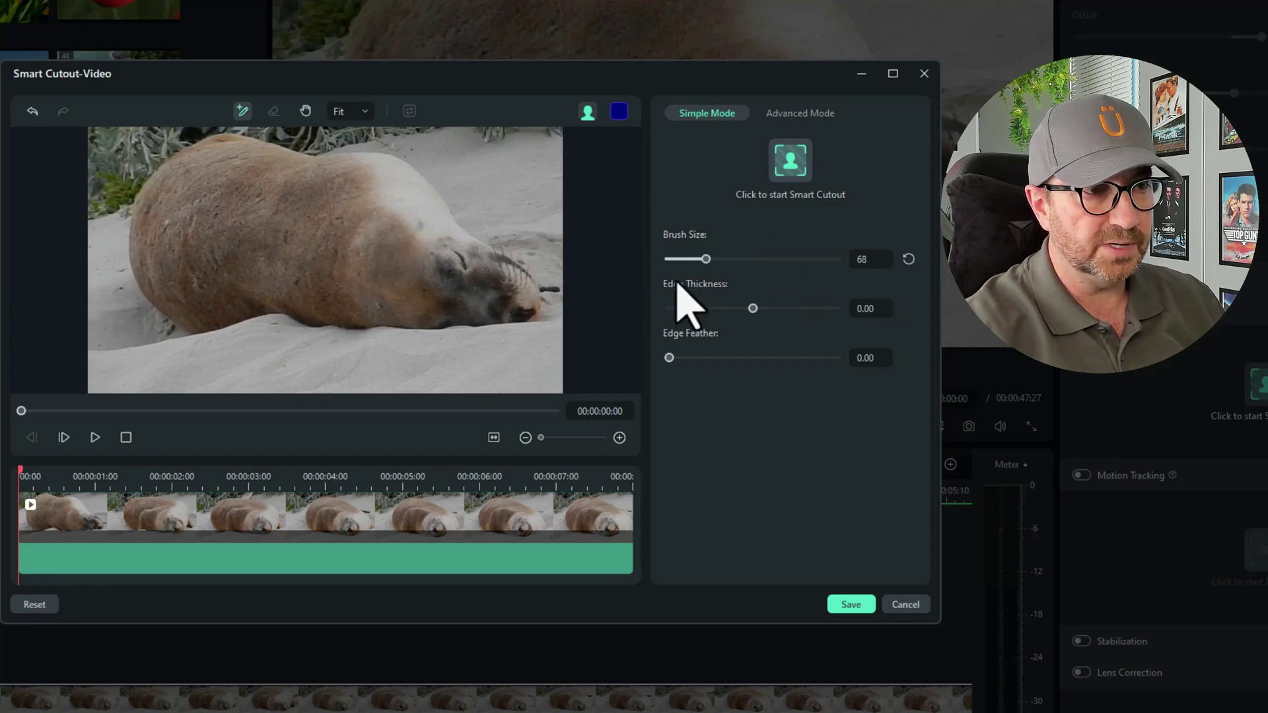
{"action": "left_click_drag", "start_coordinate": [705, 260], "coordinate": [738, 260]}
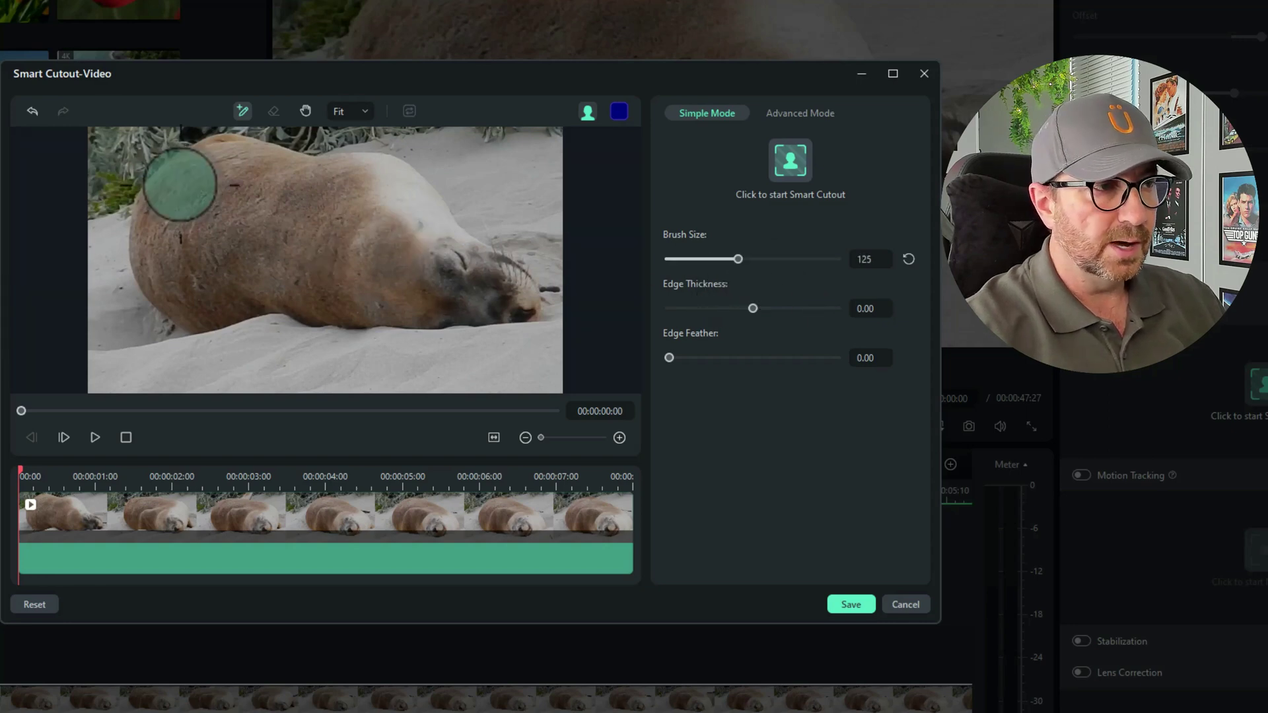
{"action": "mouse_move", "coordinate": [164, 192]}
{"action": "left_mouse_down"}
{"action": "mouse_move", "coordinate": [248, 163]}
{"action": "mouse_move", "coordinate": [382, 192]}
{"action": "mouse_move", "coordinate": [489, 291]}
{"action": "mouse_move", "coordinate": [398, 304]}
{"action": "mouse_move", "coordinate": [252, 283]}
{"action": "mouse_move", "coordinate": [207, 305]}
{"action": "mouse_move", "coordinate": [155, 278]}
{"action": "mouse_move", "coordinate": [157, 193]}
{"action": "left_mouse_up"}
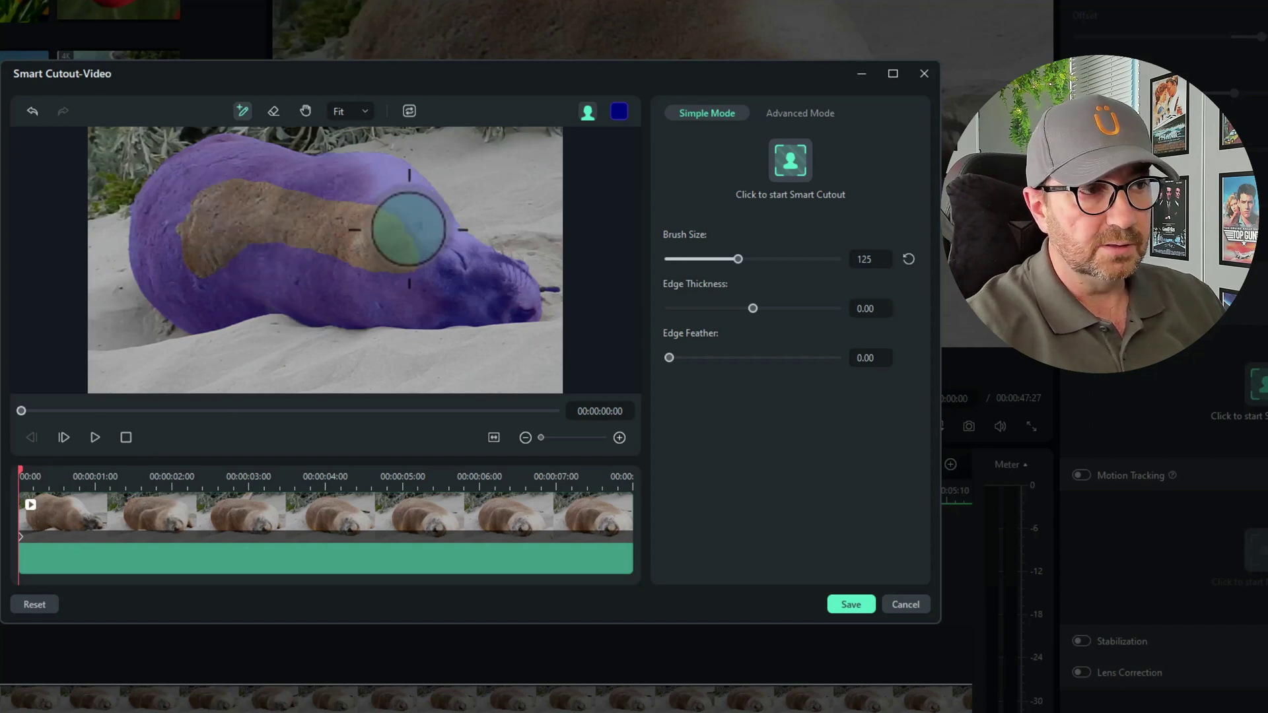
{"action": "mouse_move", "coordinate": [212, 192]}
{"action": "left_mouse_down"}
{"action": "mouse_move", "coordinate": [385, 226]}
{"action": "mouse_move", "coordinate": [387, 254]}
{"action": "mouse_move", "coordinate": [241, 226]}
{"action": "mouse_move", "coordinate": [210, 267]}
{"action": "left_mouse_up"}
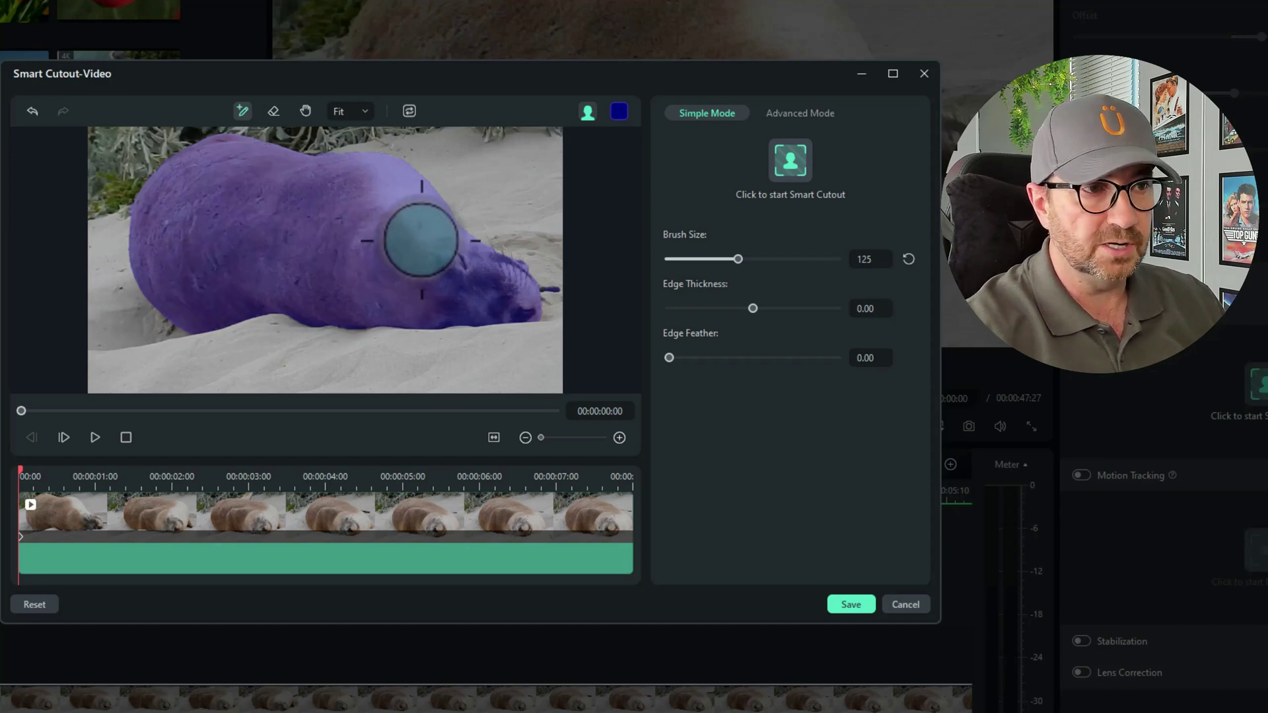
{"action": "left_click", "coordinate": [796, 162]}
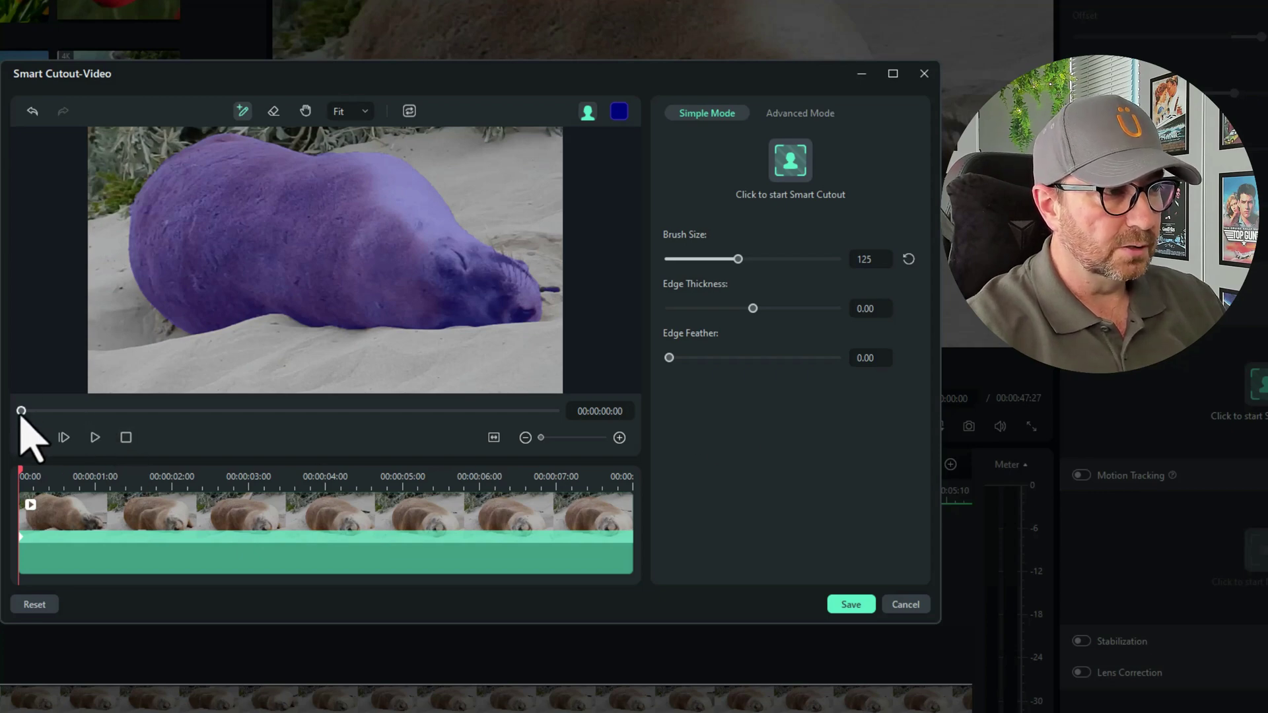
Correct the seal selection at 00:00:02:03 to include the raised flipper and rerun Smart Cutout from the clip's start.
{"action": "left_click_drag", "start_coordinate": [22, 411], "coordinate": [154, 412]}
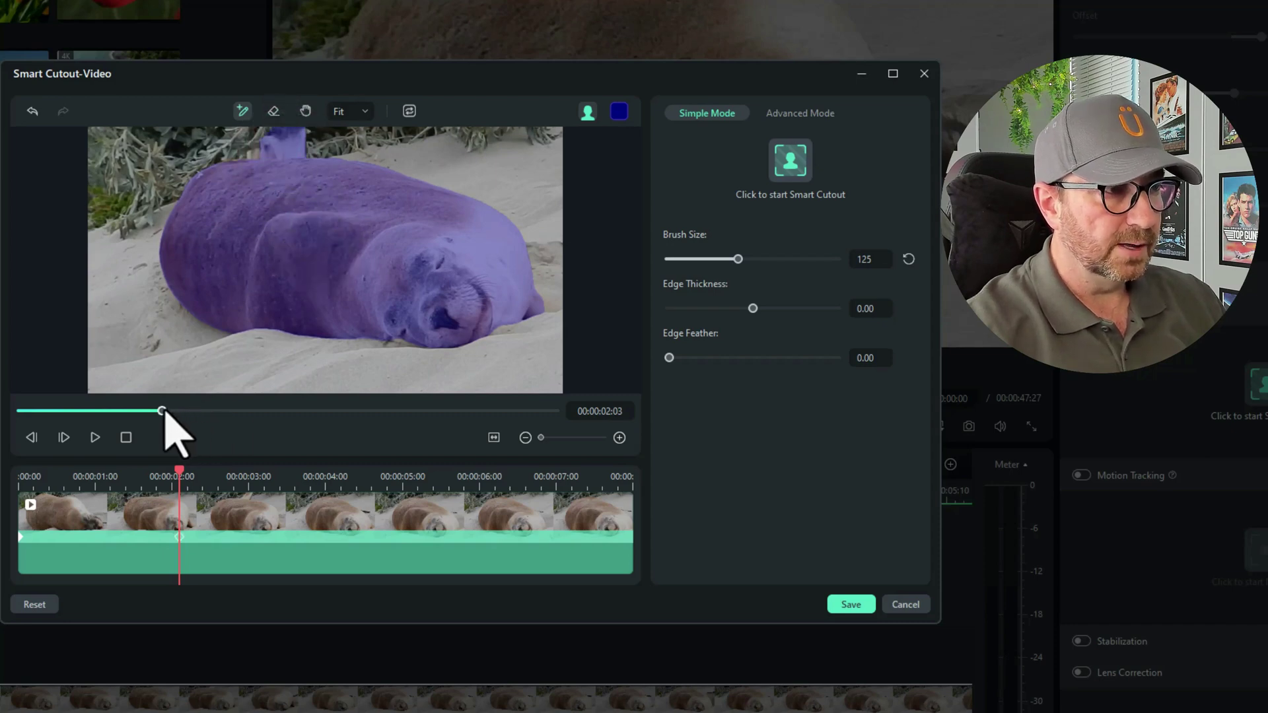
{"action": "left_click_drag", "start_coordinate": [163, 412], "coordinate": [7, 417]}
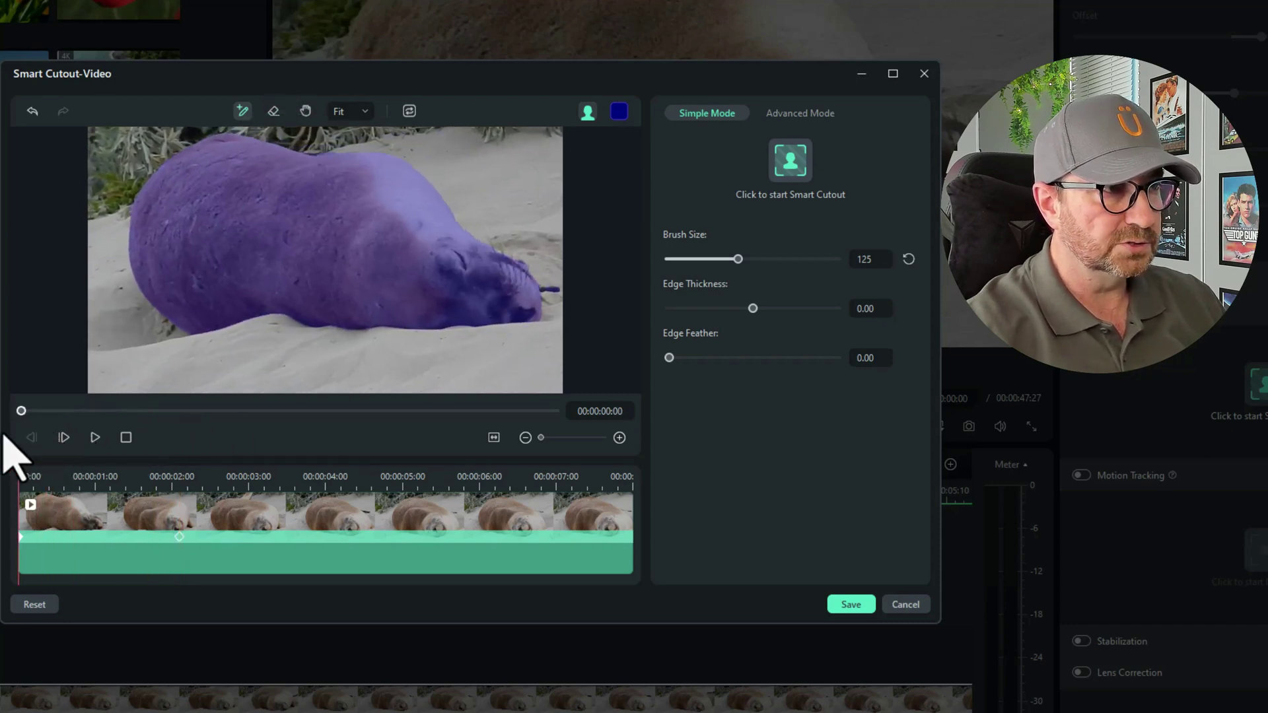
{"action": "left_click", "coordinate": [796, 170]}
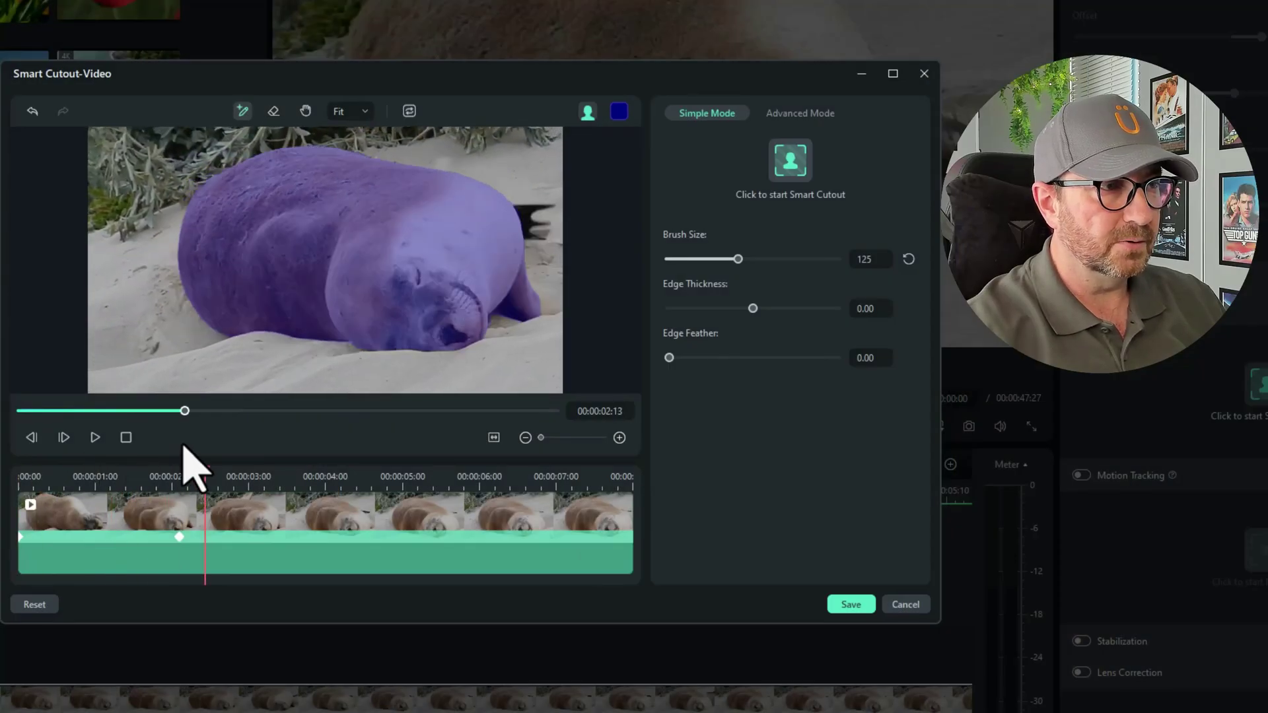
Brush the raised flipper into the seal selection at 00:00:02:11, rerun Smart Cutout and save the cutout.
{"action": "mouse_move", "coordinate": [183, 444]}
{"action": "left_mouse_down"}
{"action": "mouse_move", "coordinate": [150, 452]}
{"action": "mouse_move", "coordinate": [180, 444]}
{"action": "left_mouse_up"}
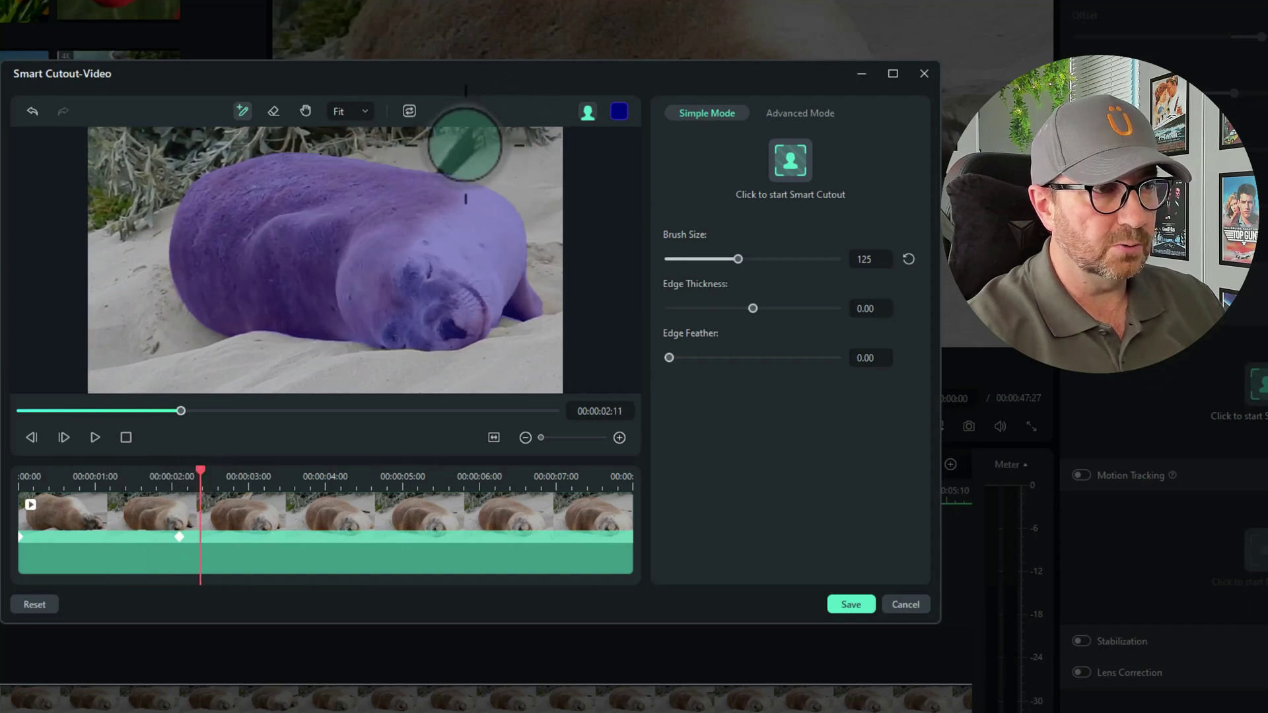
{"action": "left_click_drag", "start_coordinate": [464, 145], "coordinate": [438, 156]}
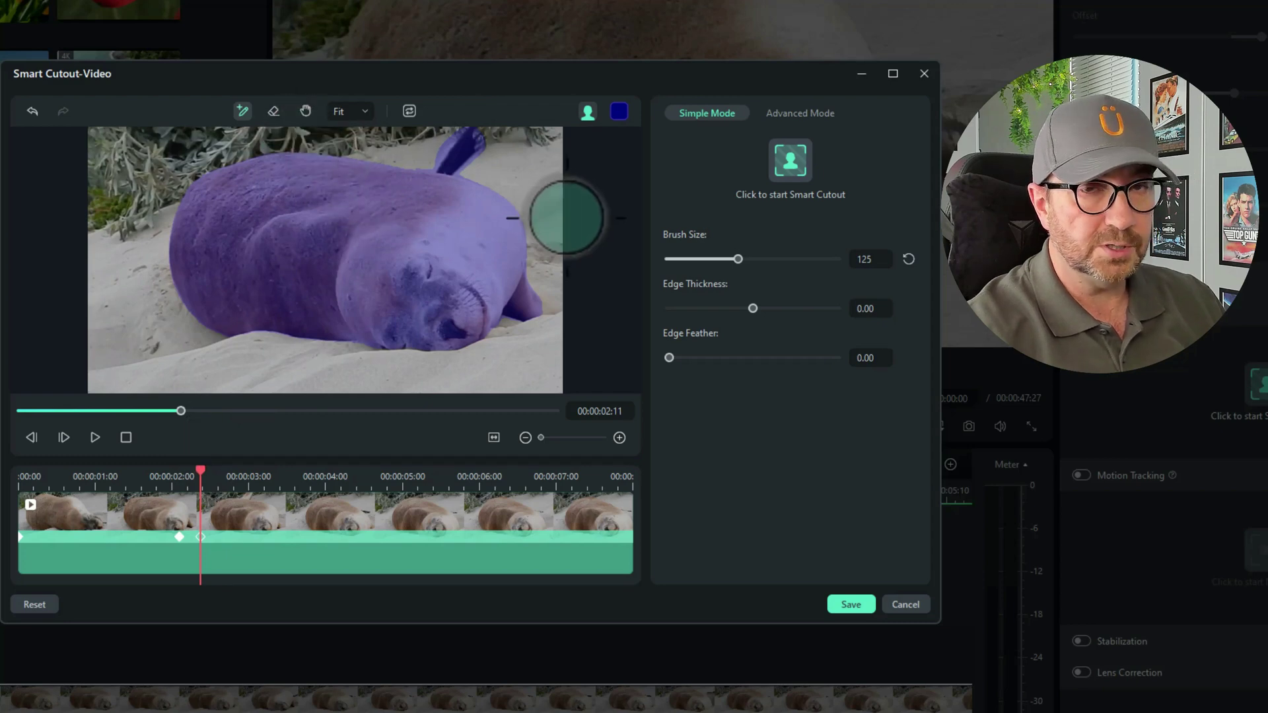
{"action": "left_click", "coordinate": [272, 111]}
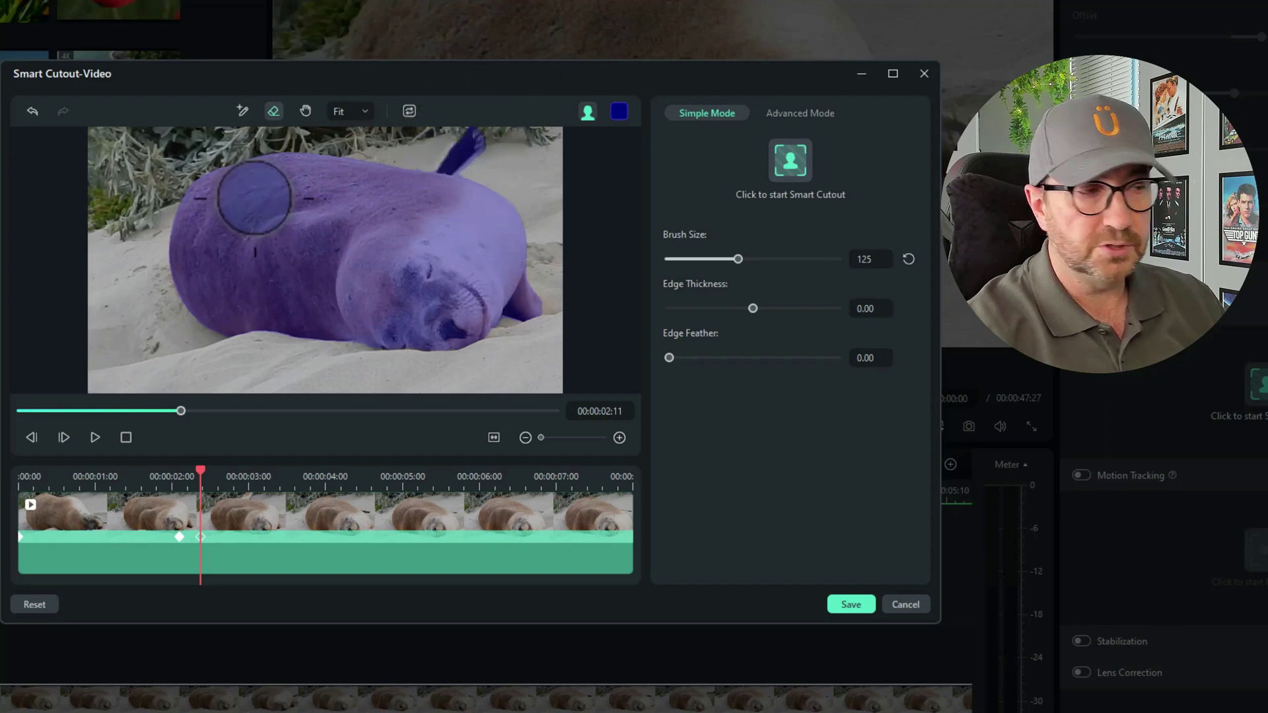
{"action": "left_click", "coordinate": [241, 112]}
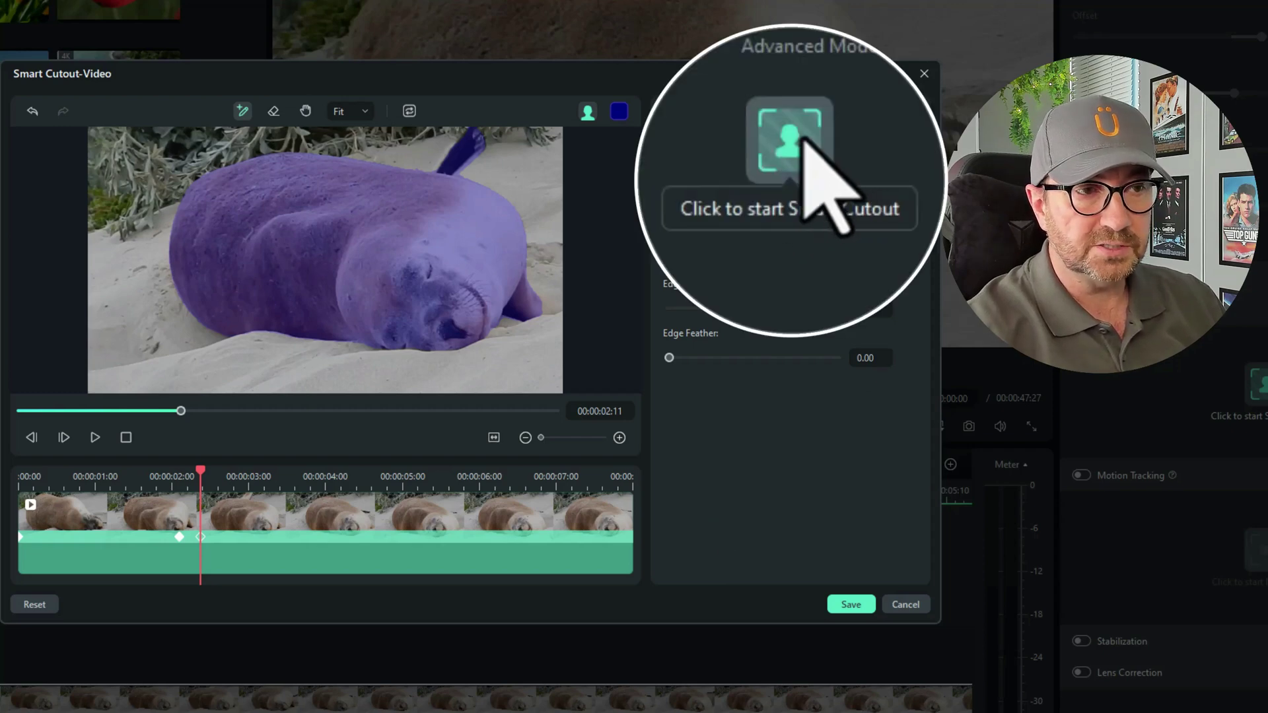
{"action": "left_click", "coordinate": [816, 169]}
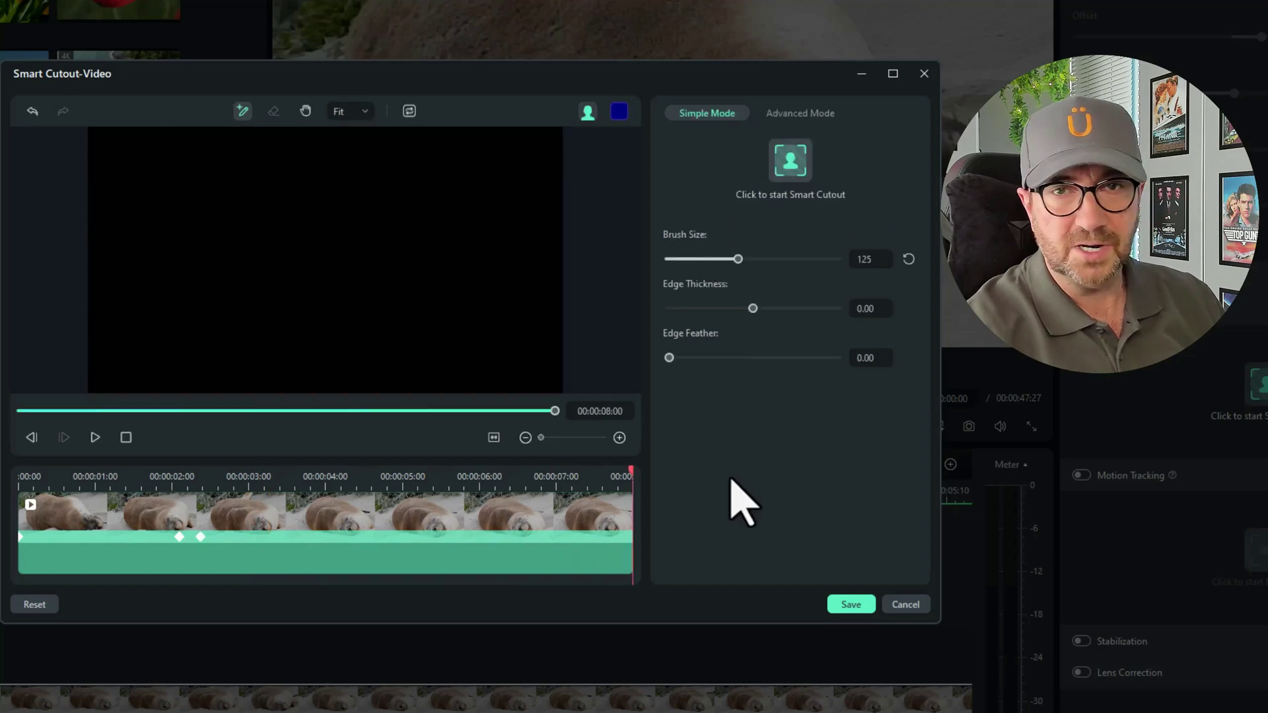
{"action": "left_click", "coordinate": [859, 604]}
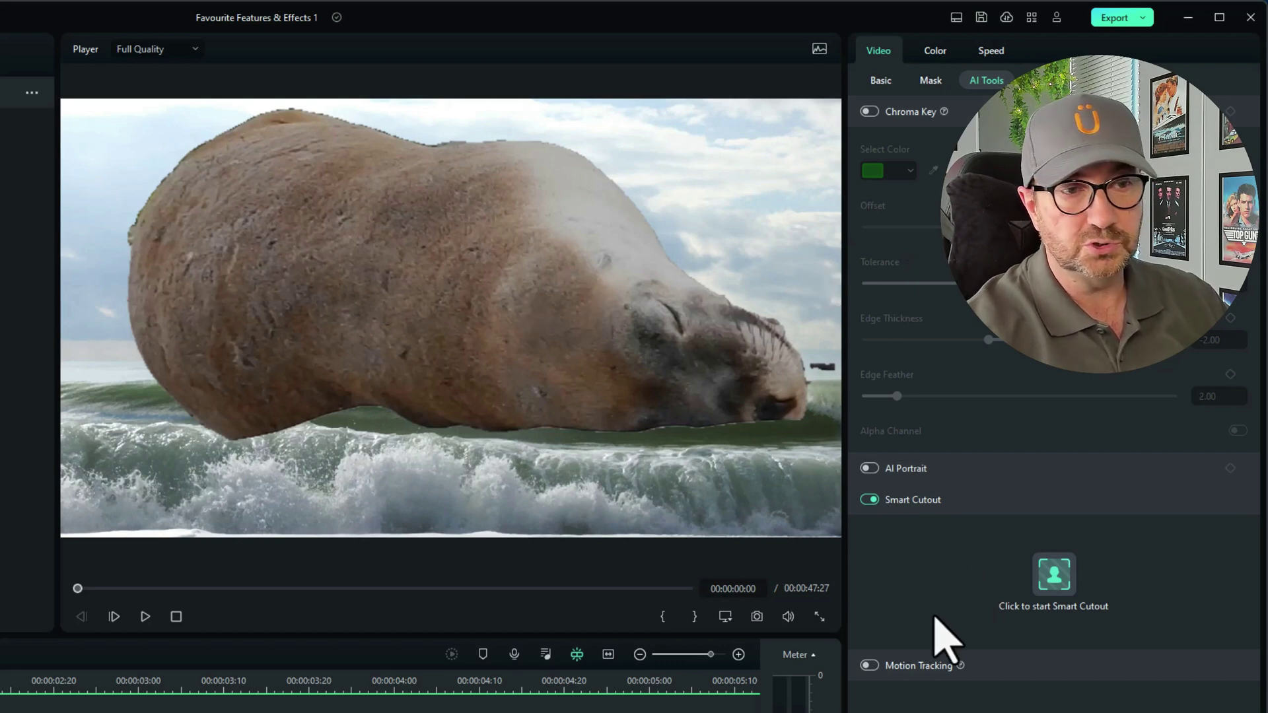
Scale the cut-out seal to 50.18%, move it to X -79.60, Y -523.64 in front of the waves and play the composite.
{"action": "left_click", "coordinate": [490, 334]}
{"action": "left_click", "coordinate": [883, 84]}
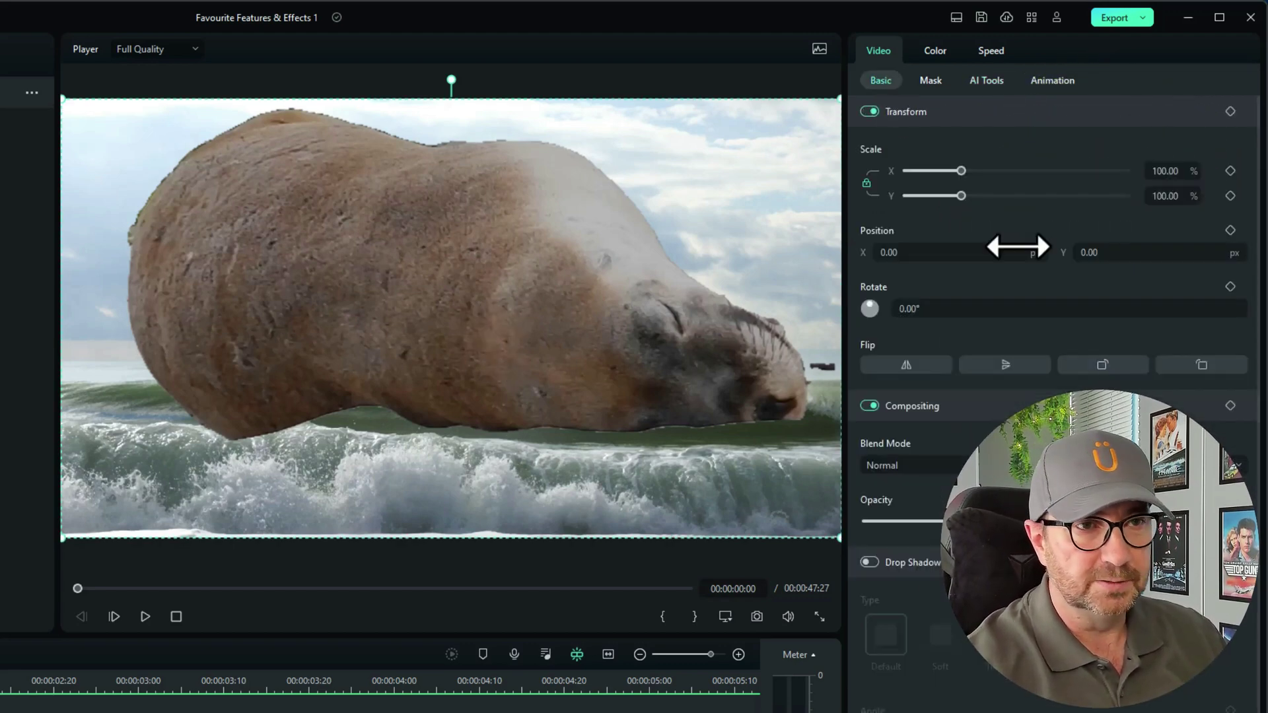
{"action": "left_click_drag", "start_coordinate": [961, 195], "coordinate": [934, 195]}
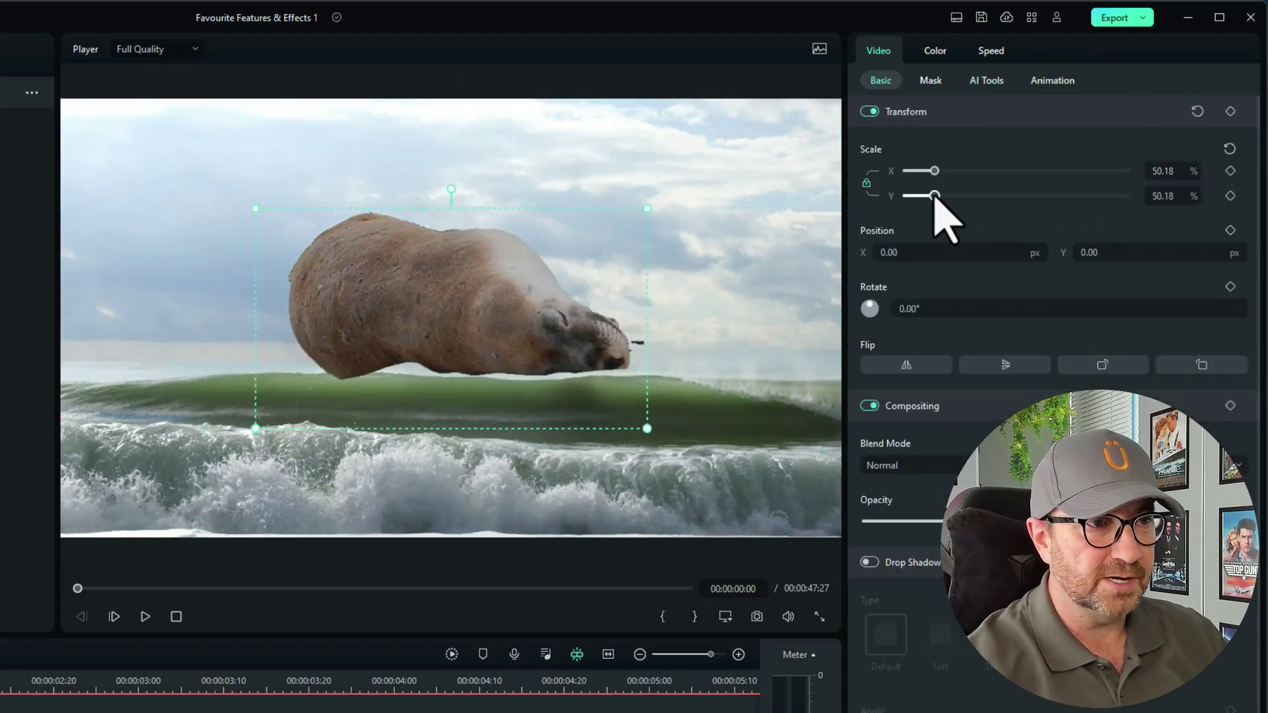
{"action": "left_click_drag", "start_coordinate": [453, 306], "coordinate": [432, 465]}
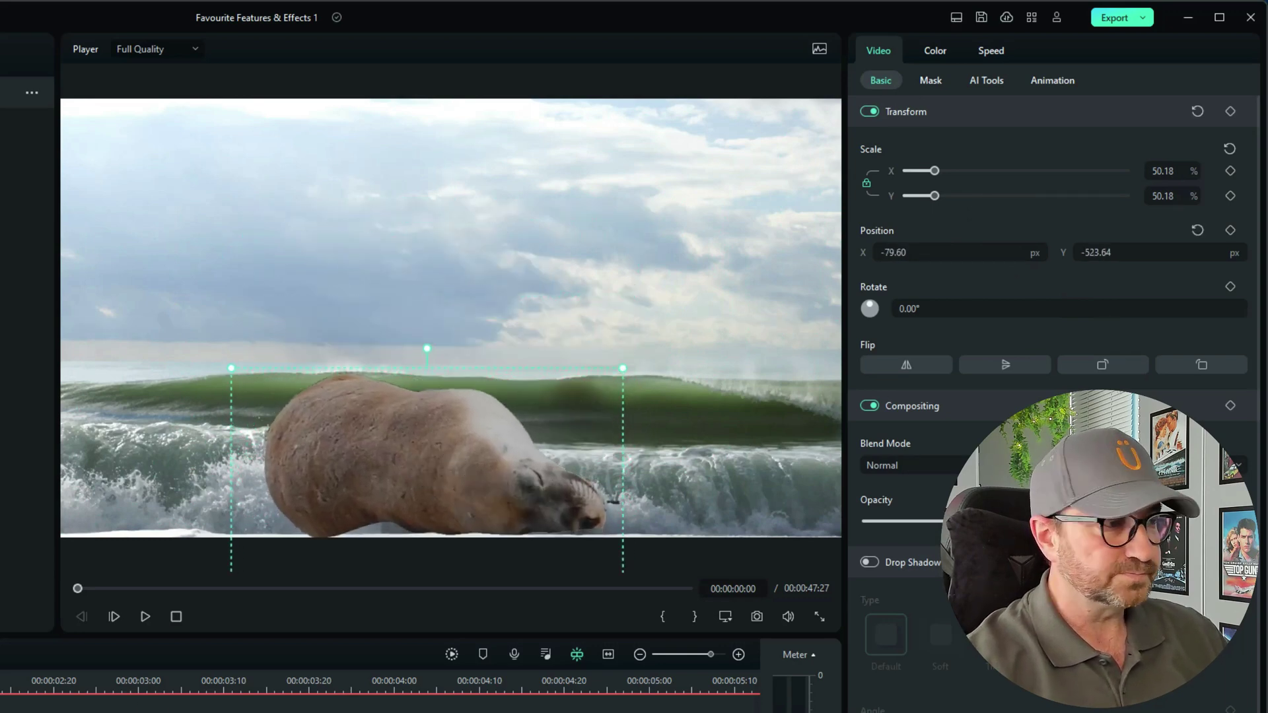
{"action": "left_click", "coordinate": [146, 616]}
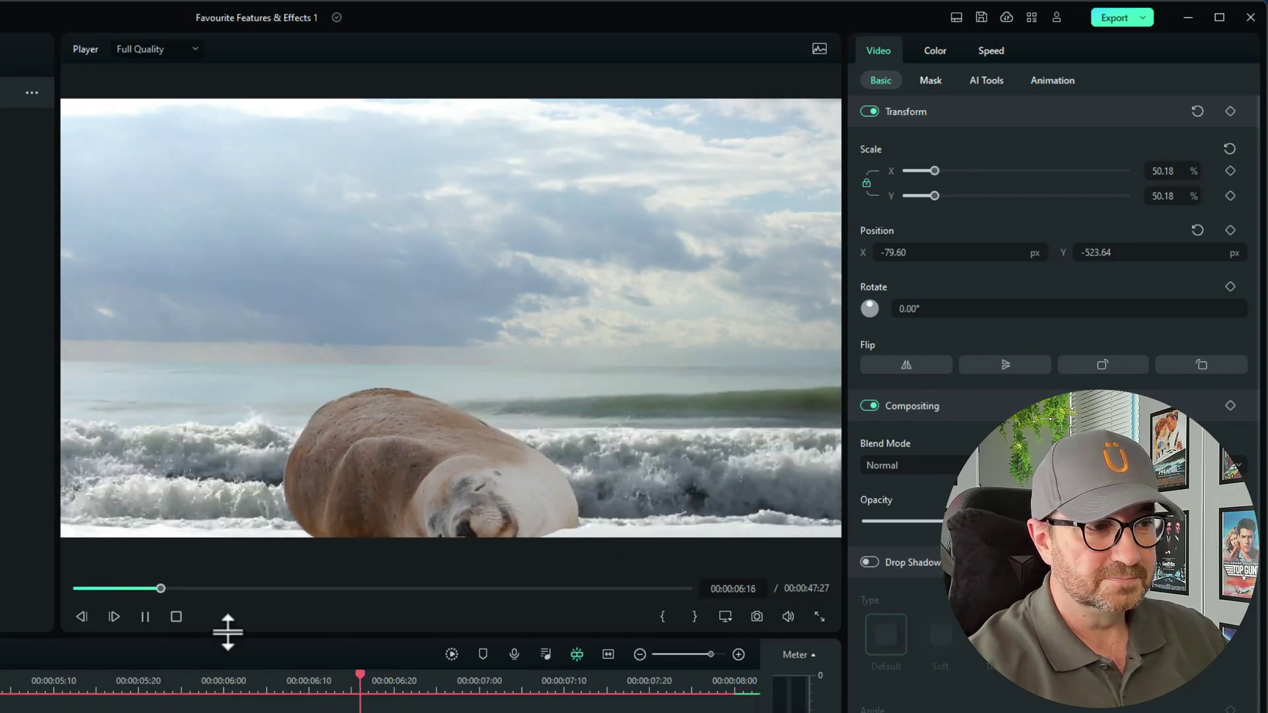
Stop playback of the seal composite and place the red poppy stock clip at the start of the empty timeline's first video track.
{"action": "left_click", "coordinate": [176, 617]}
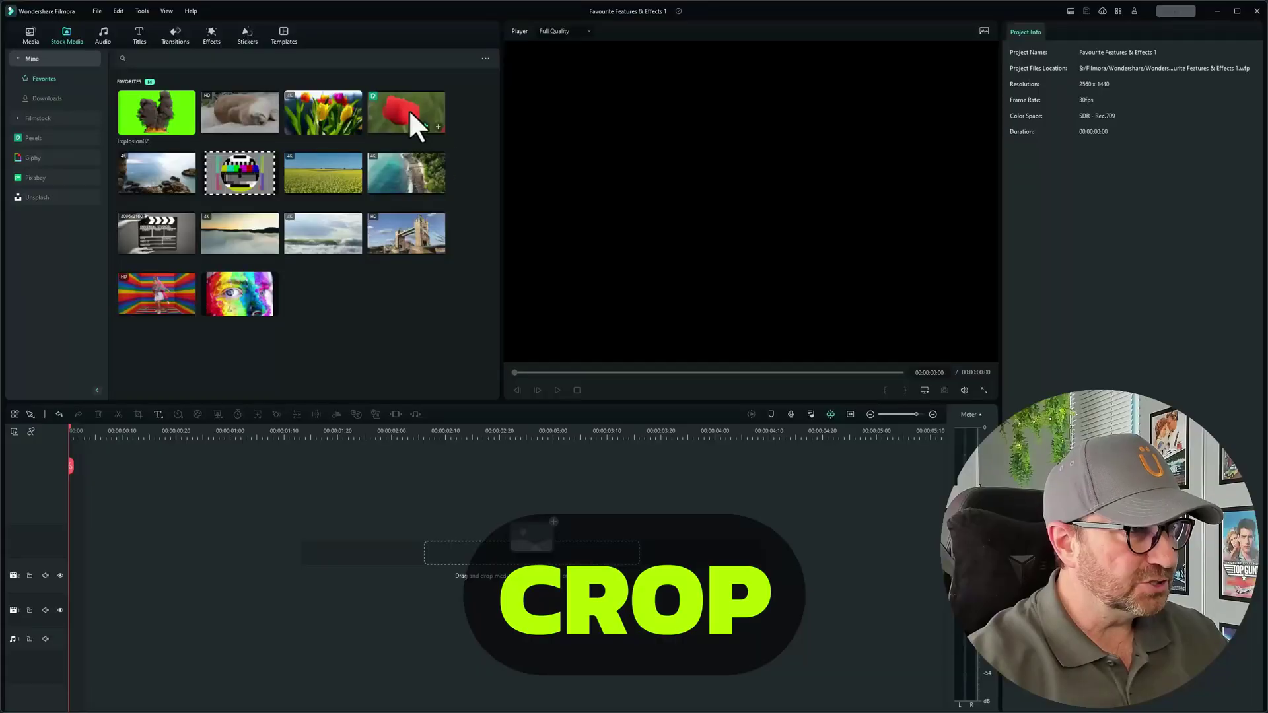
{"action": "left_click_drag", "start_coordinate": [408, 109], "coordinate": [59, 667]}
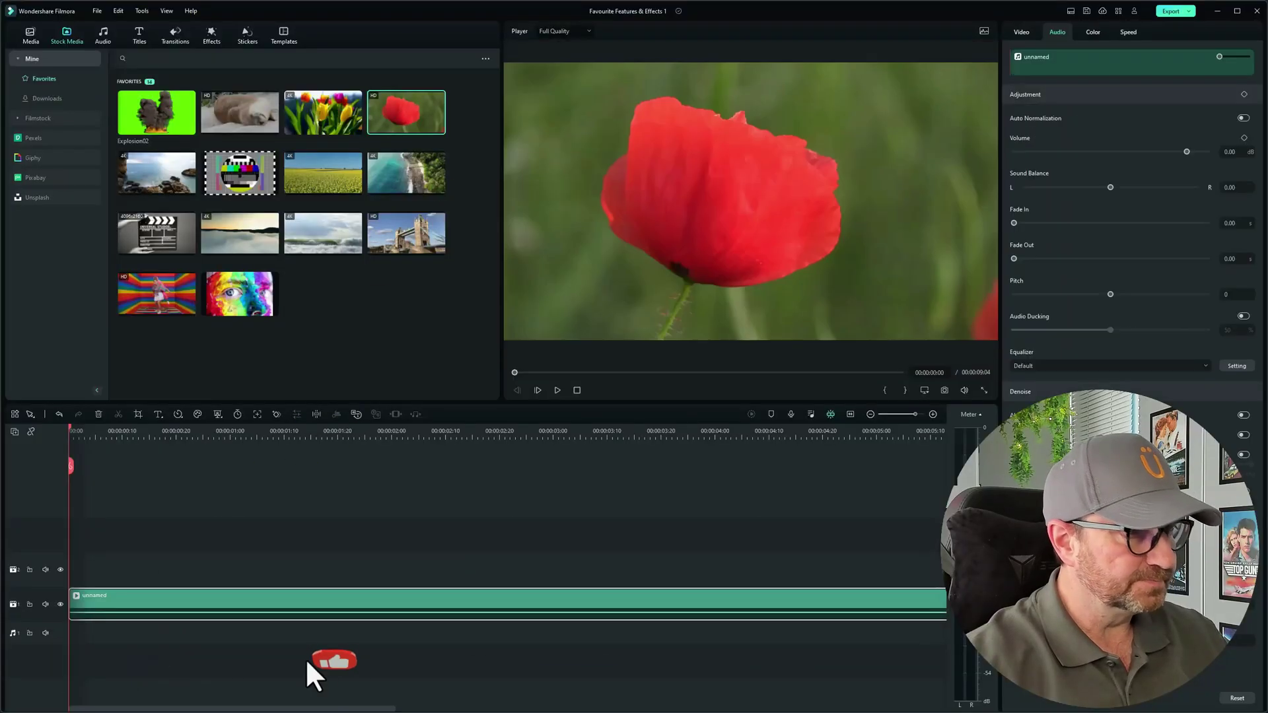
{"action": "left_click", "coordinate": [850, 414]}
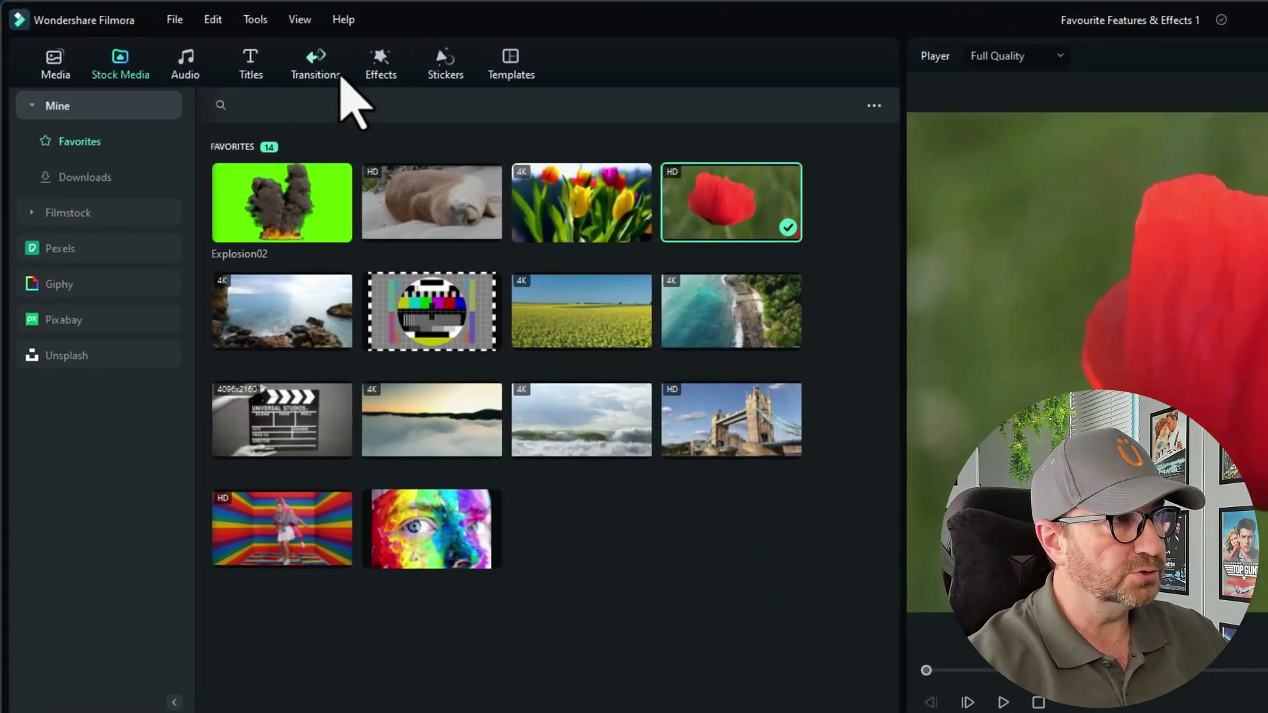
Search the effects for "crop" and apply the Crop effect to the poppy clip.
{"action": "left_click", "coordinate": [379, 63]}
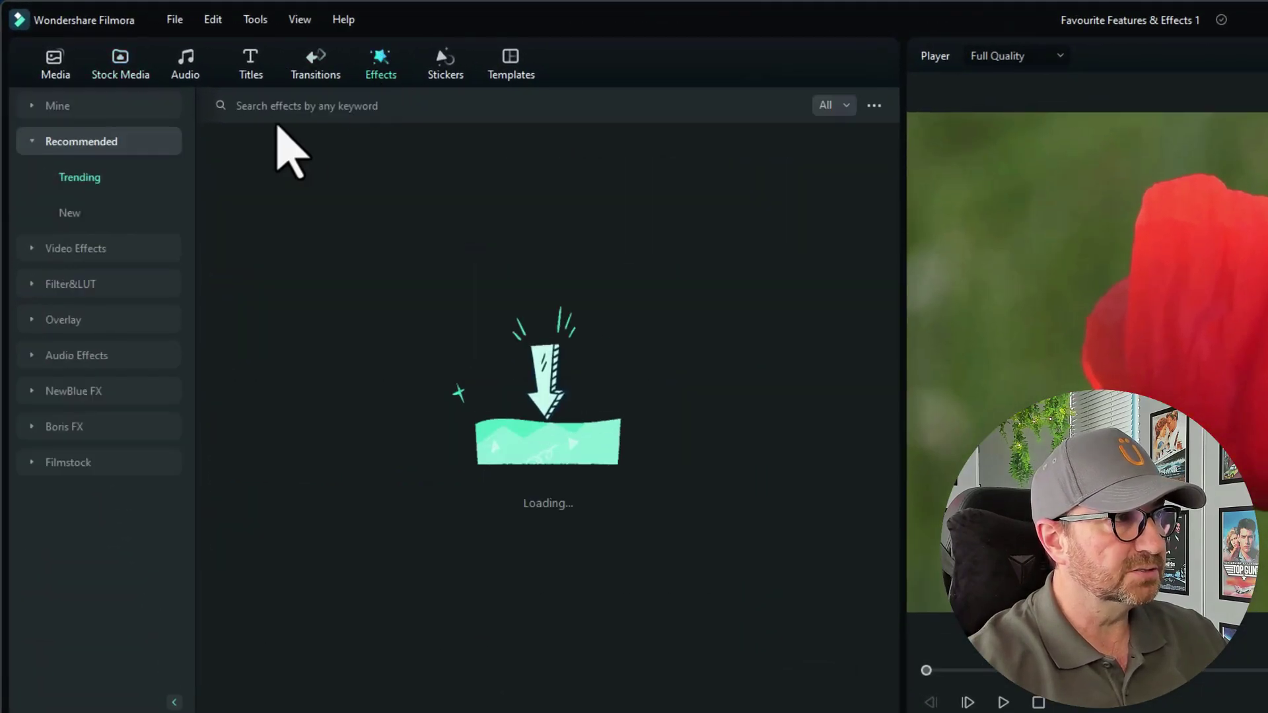
{"action": "left_click", "coordinate": [120, 146]}
{"action": "left_click", "coordinate": [272, 109]}
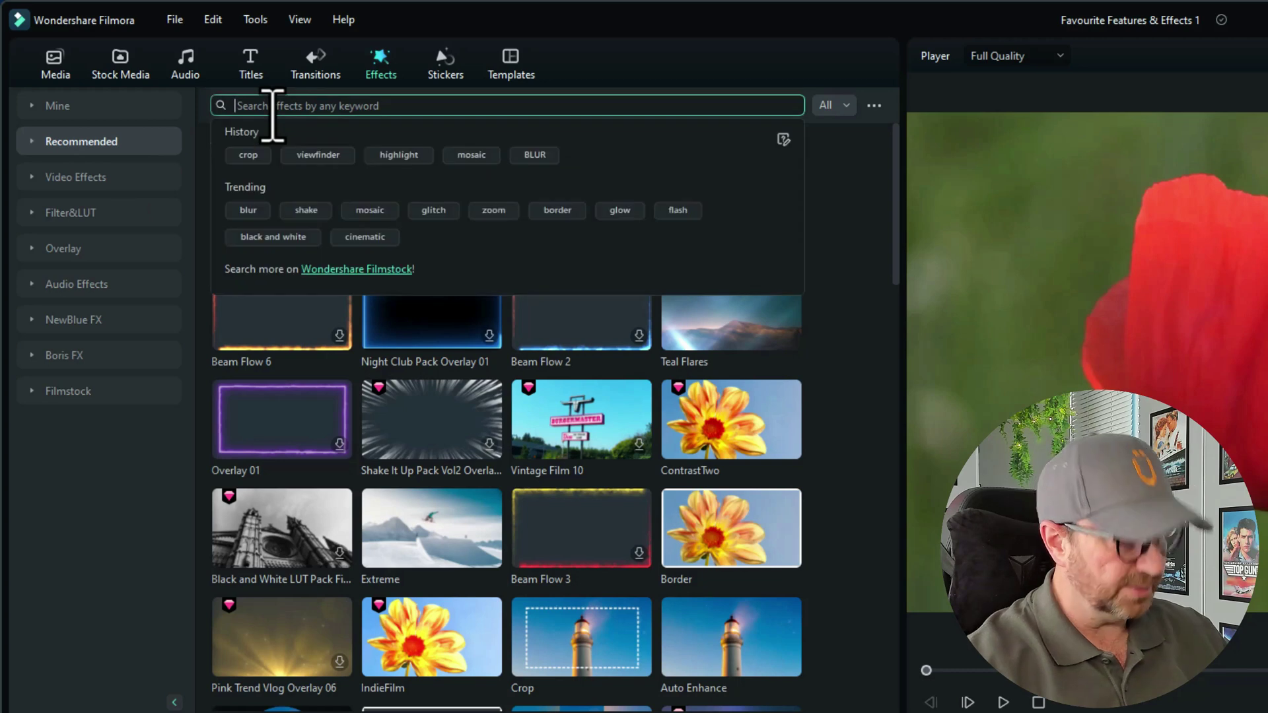
{"action": "type", "text": "crop"}
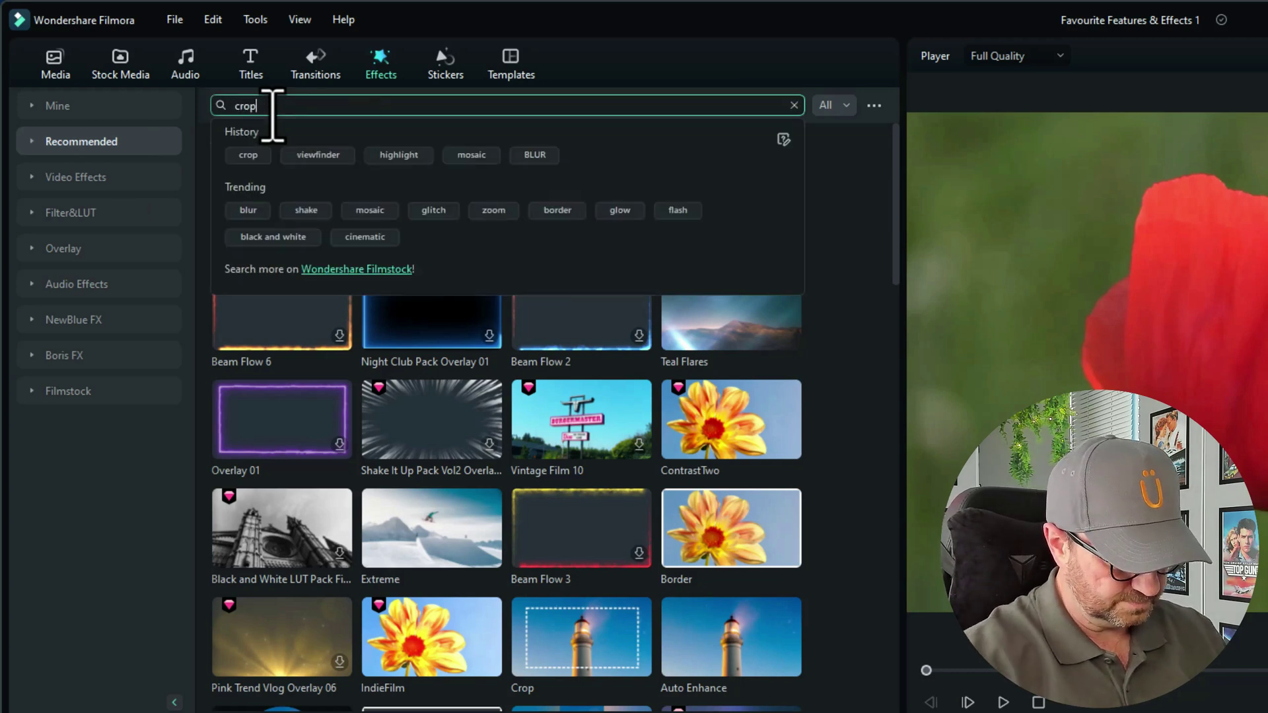
{"action": "key", "text": "Return"}
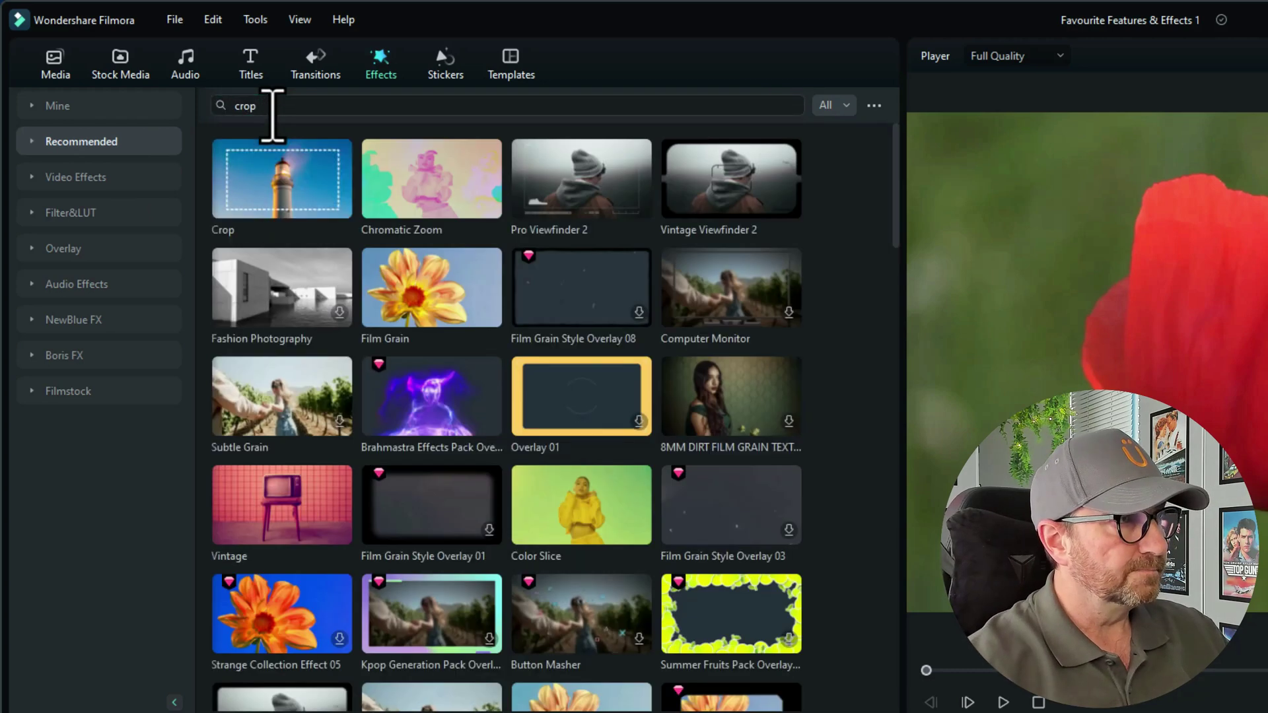
{"action": "mouse_move", "coordinate": [281, 198]}
{"action": "left_click_drag", "start_coordinate": [280, 198], "coordinate": [237, 712]}
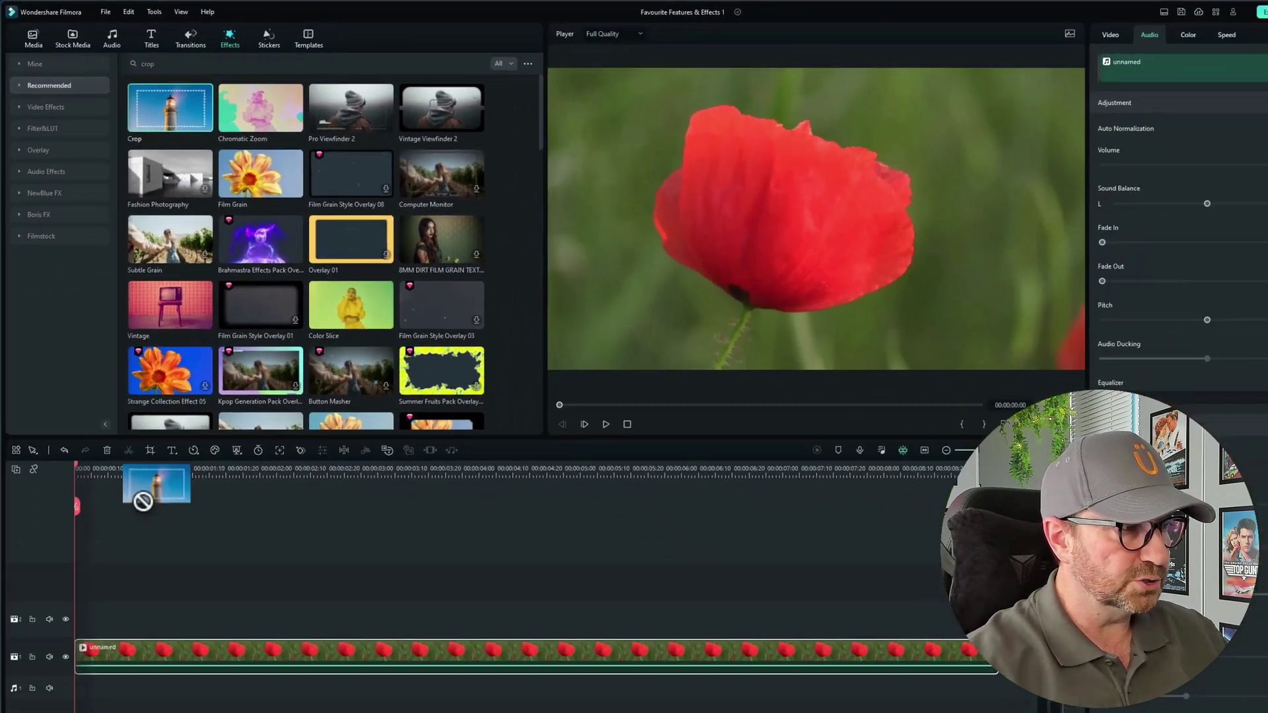
{"action": "left_click_drag", "start_coordinate": [142, 501], "coordinate": [107, 661]}
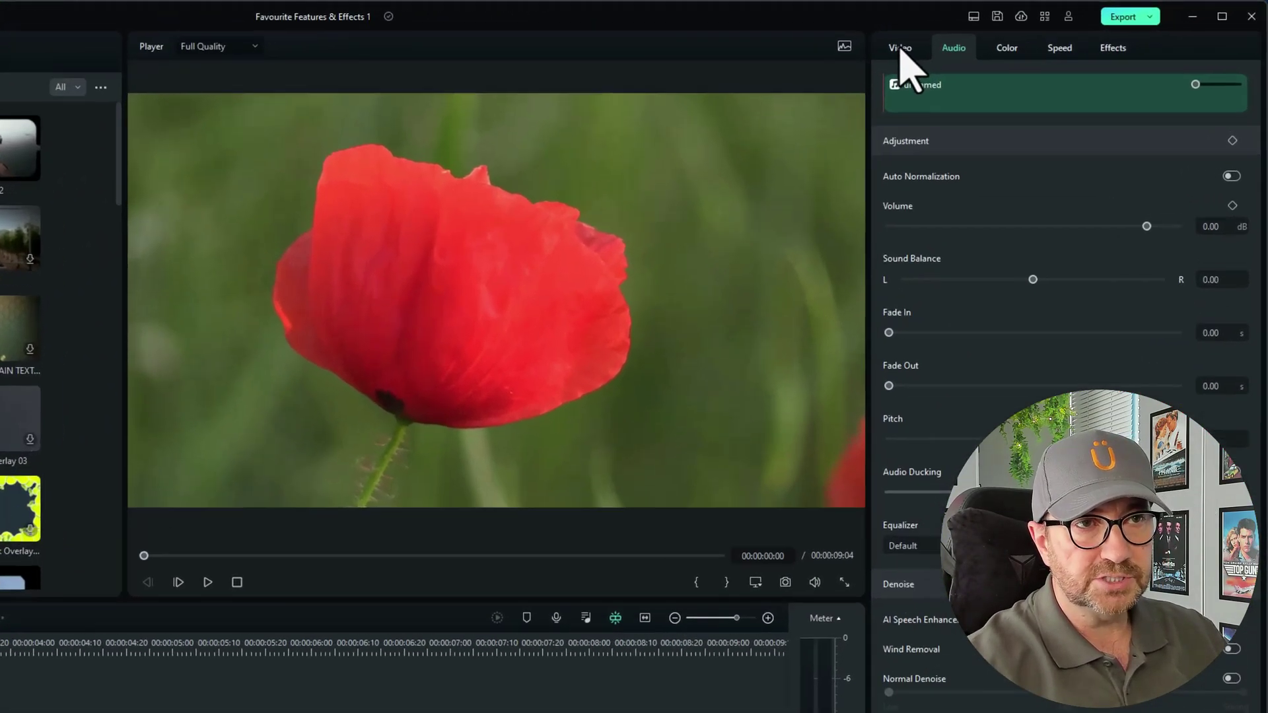
Set the poppy clip's Crop effect to Left 14.83, Right 17.39, Top 6.65 and Bottom 12.28.
{"action": "left_click", "coordinate": [1021, 31]}
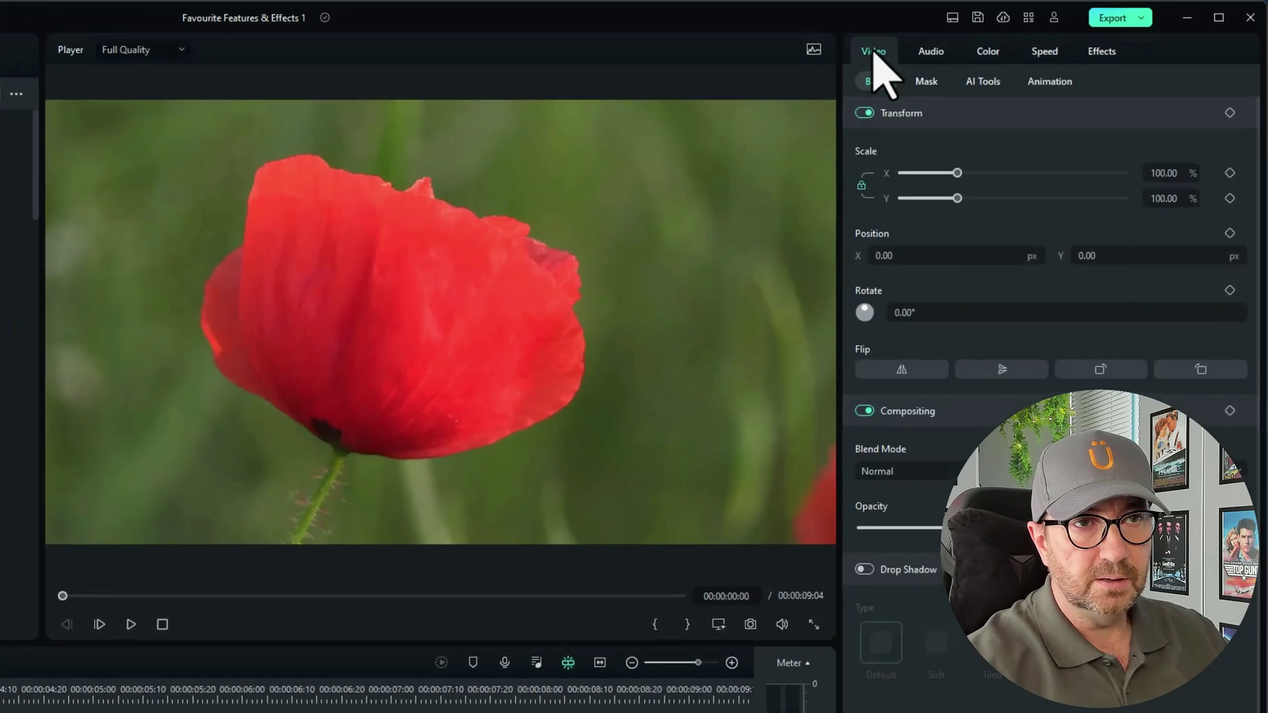
{"action": "left_click", "coordinate": [1101, 53]}
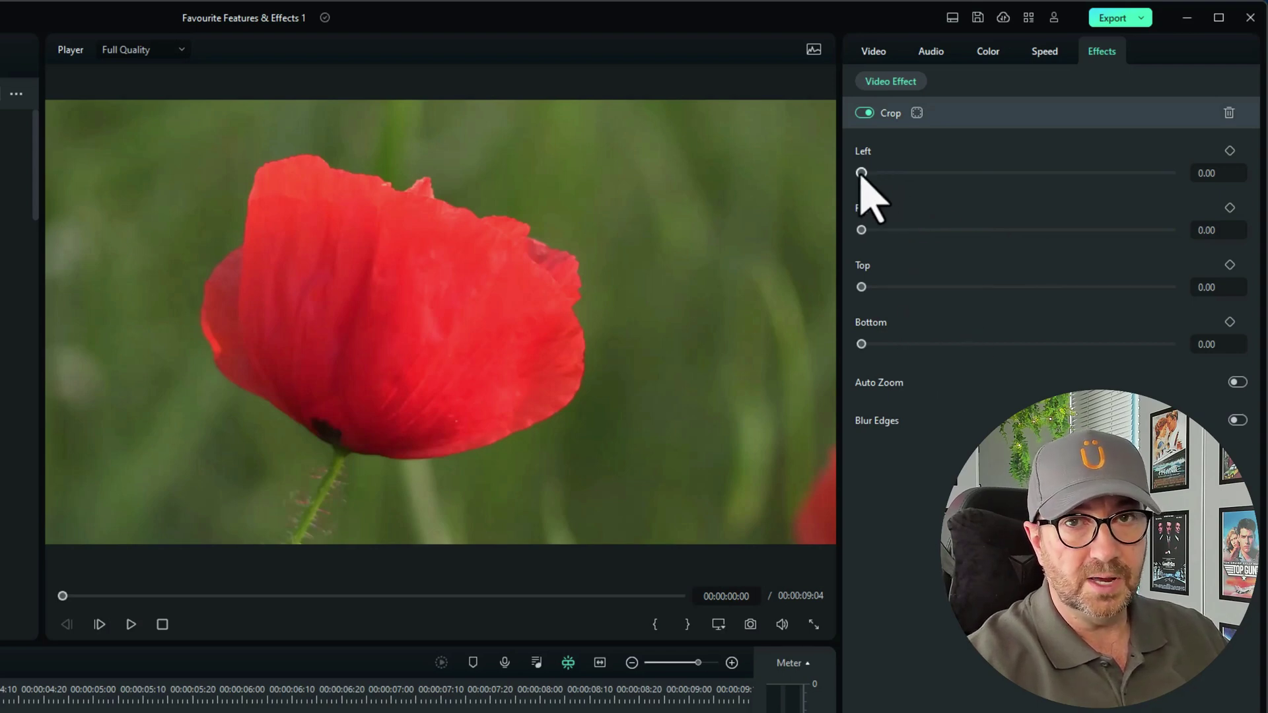
{"action": "left_click_drag", "start_coordinate": [861, 173], "coordinate": [906, 173]}
{"action": "left_click_drag", "start_coordinate": [867, 230], "coordinate": [914, 230]}
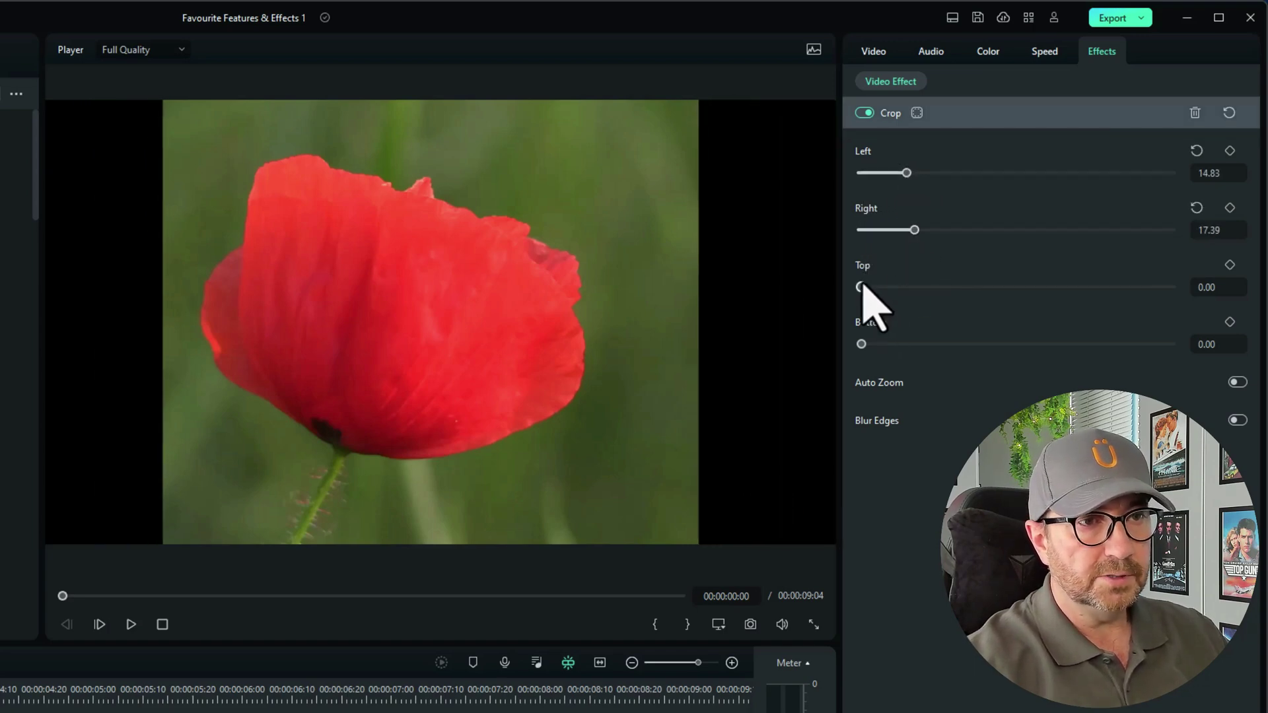
{"action": "left_click_drag", "start_coordinate": [862, 288], "coordinate": [882, 288]}
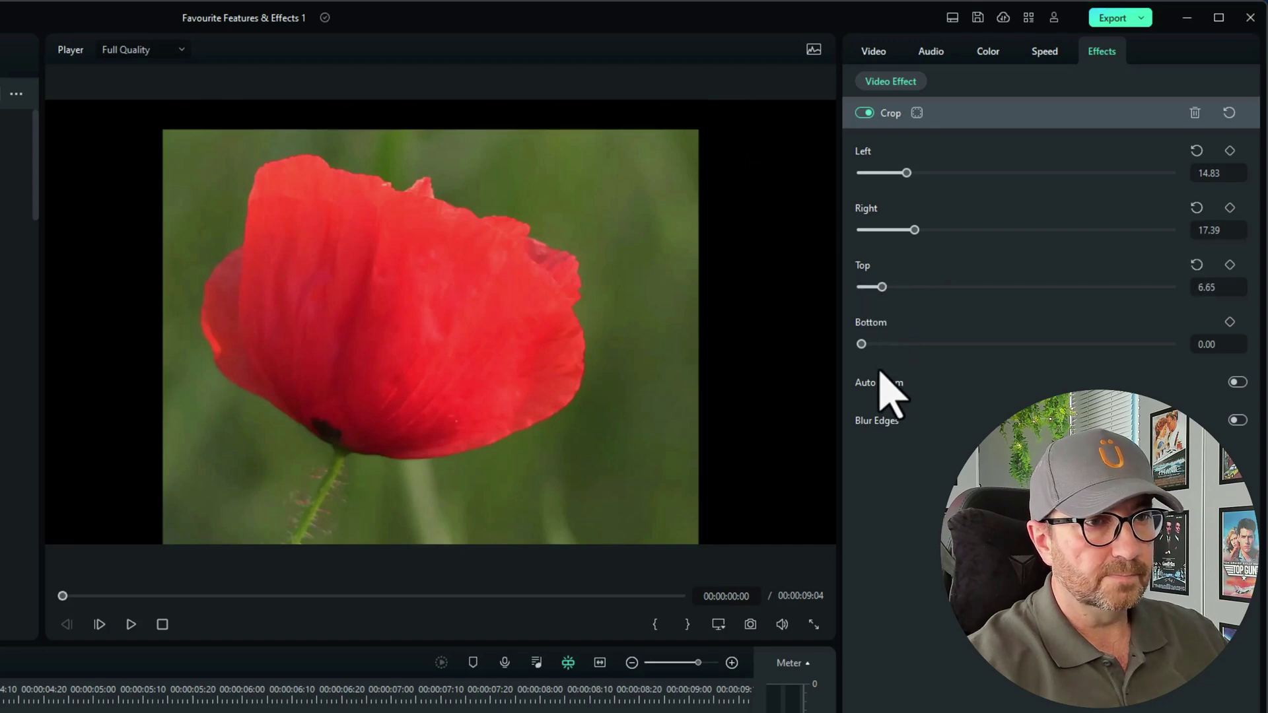
{"action": "left_click_drag", "start_coordinate": [863, 346], "coordinate": [902, 344]}
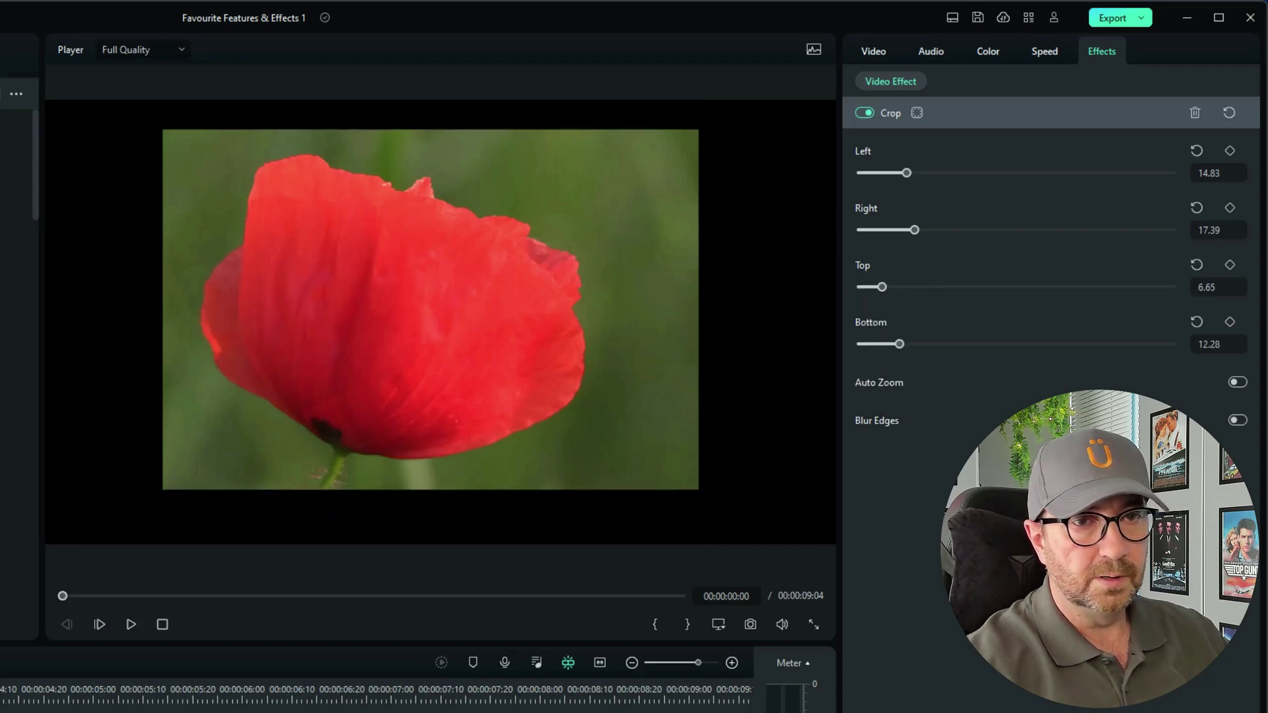
Try Auto Zoom and Blur Edges one after the other on the cropped poppy, switching each off again.
{"action": "left_click", "coordinate": [1237, 383]}
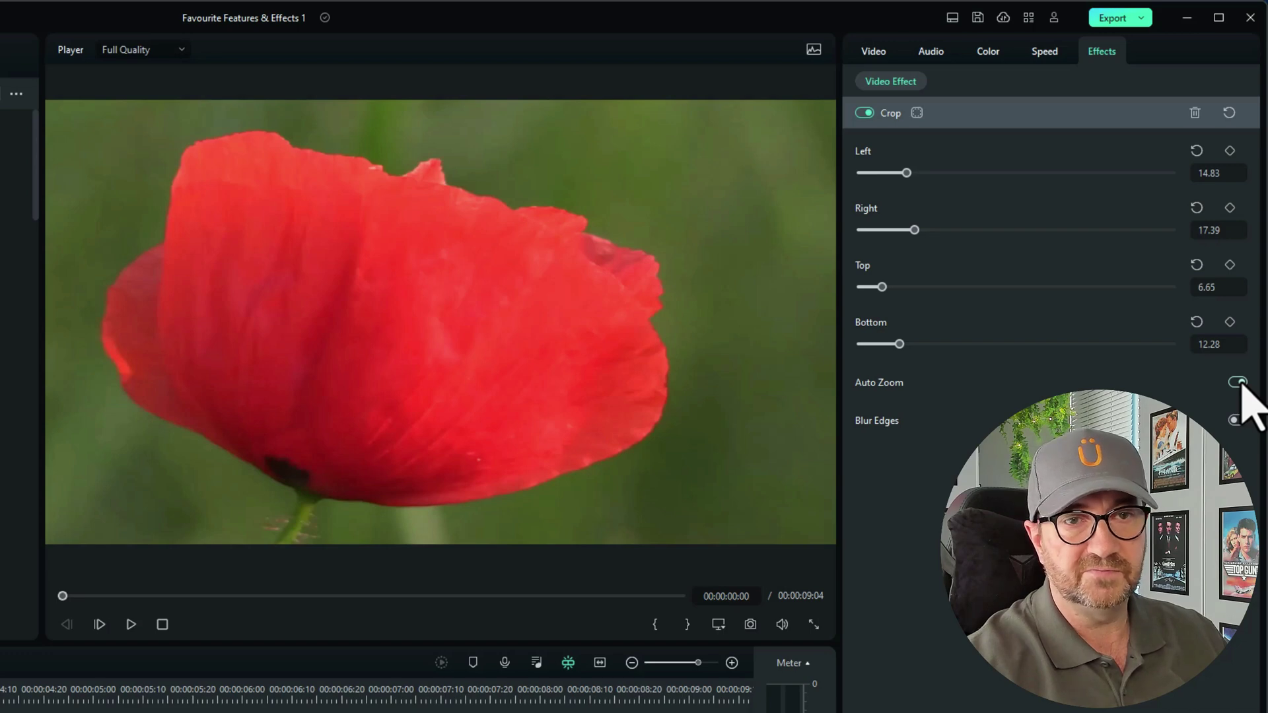
{"action": "left_click", "coordinate": [1238, 383]}
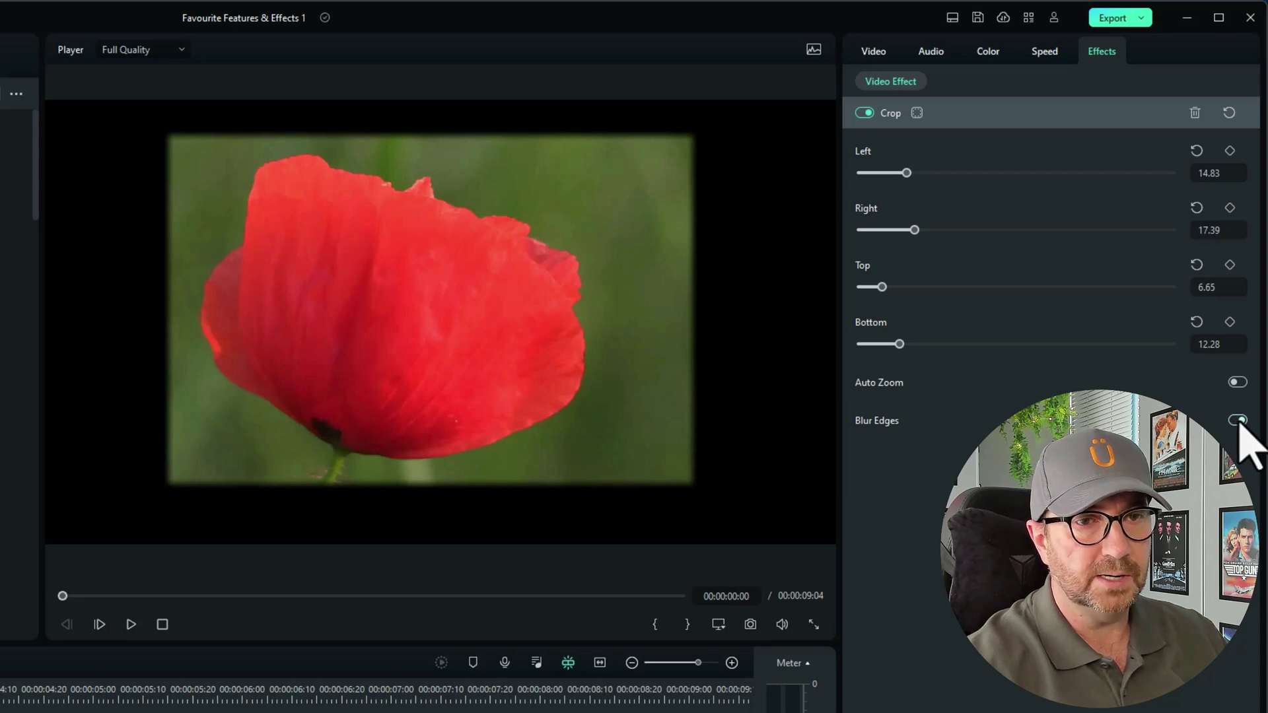
{"action": "left_click", "coordinate": [1237, 420]}
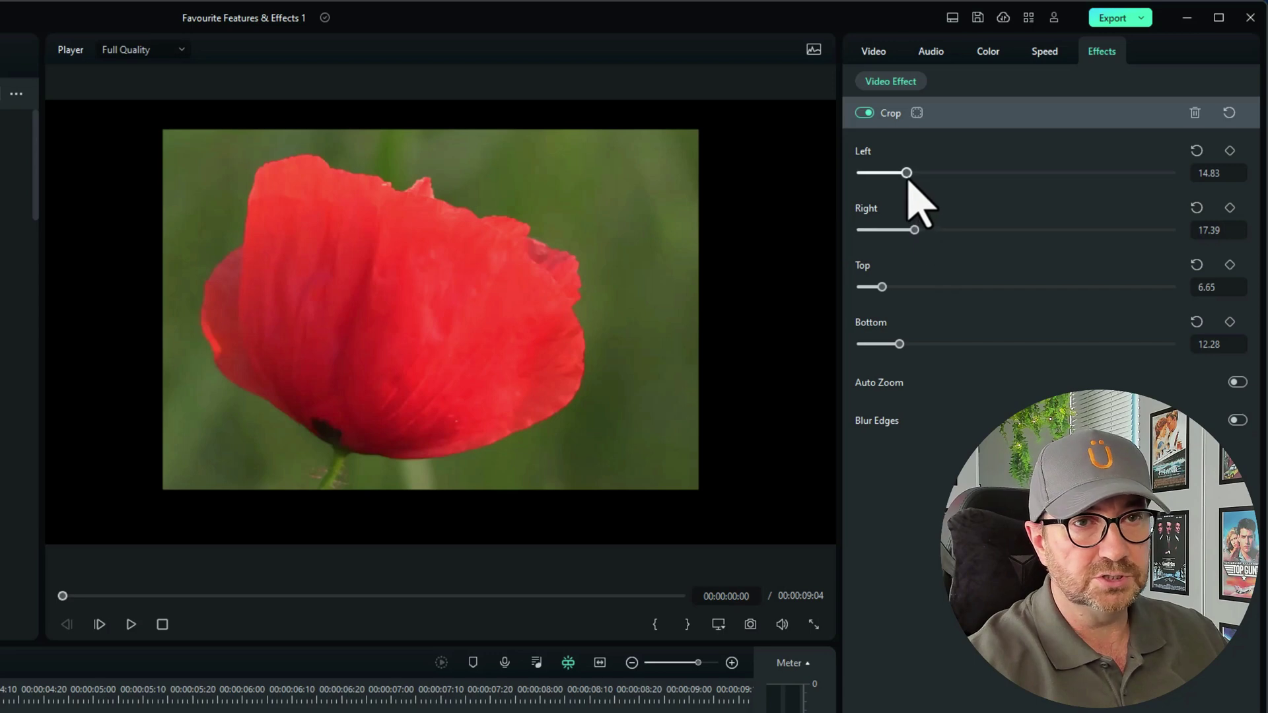
Readjust the Left and Right amounts of the poppy clip's Crop effect.
{"action": "mouse_move", "coordinate": [907, 173]}
{"action": "left_mouse_down"}
{"action": "mouse_move", "coordinate": [1005, 174]}
{"action": "mouse_move", "coordinate": [886, 175]}
{"action": "mouse_move", "coordinate": [900, 183]}
{"action": "left_mouse_up"}
{"action": "left_click_drag", "start_coordinate": [914, 230], "coordinate": [938, 231]}
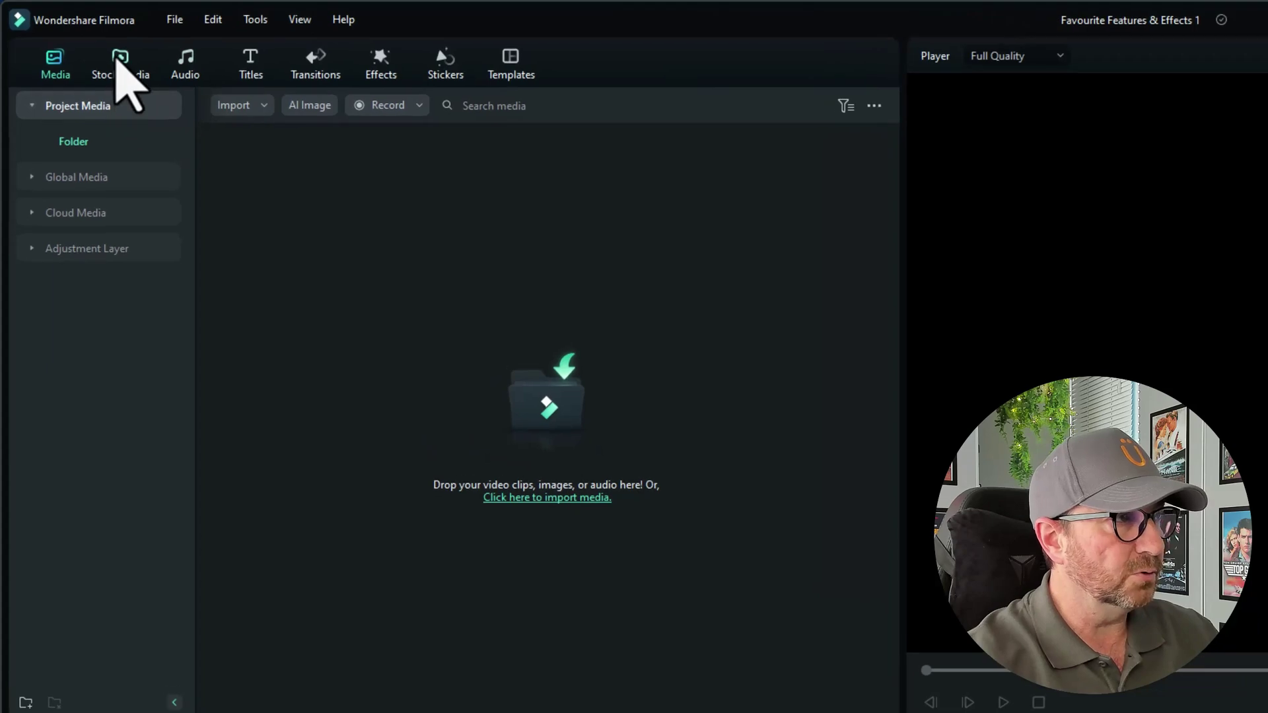
Place the Filmstock solid colours White and Black one after the other on the first video track.
{"action": "left_click", "coordinate": [118, 61]}
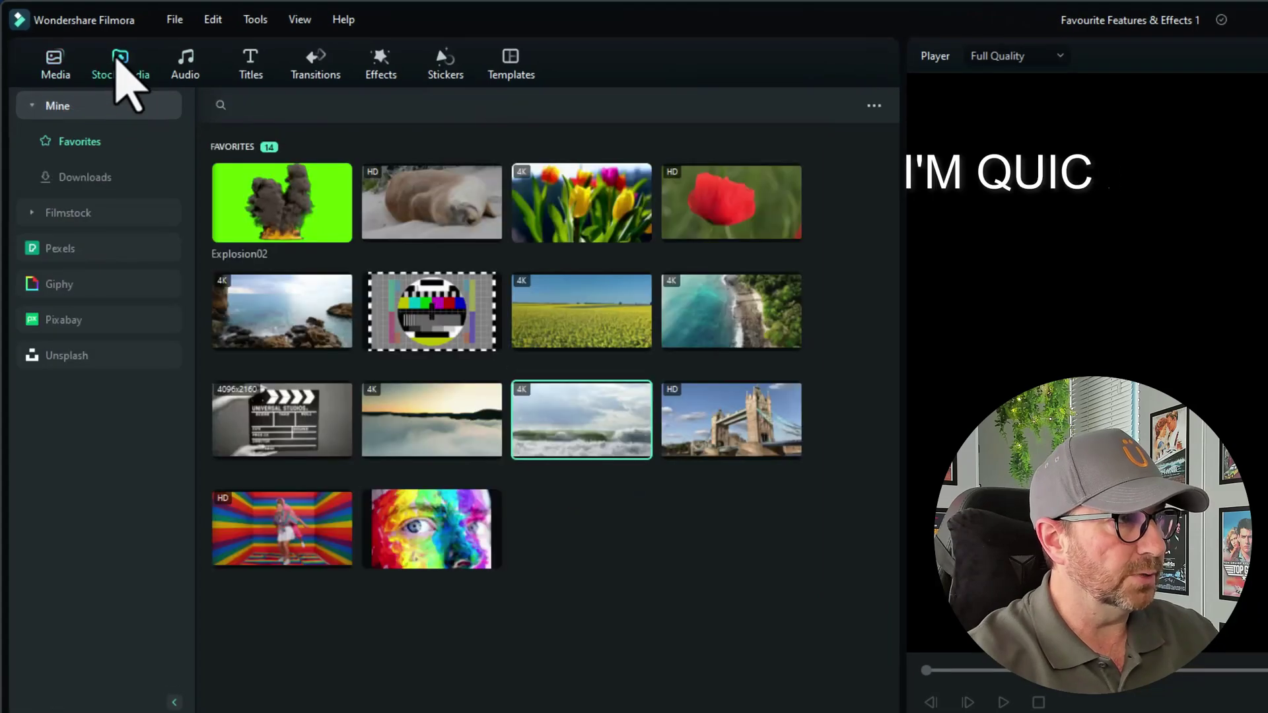
{"action": "left_click", "coordinate": [83, 216]}
{"action": "left_click", "coordinate": [107, 213]}
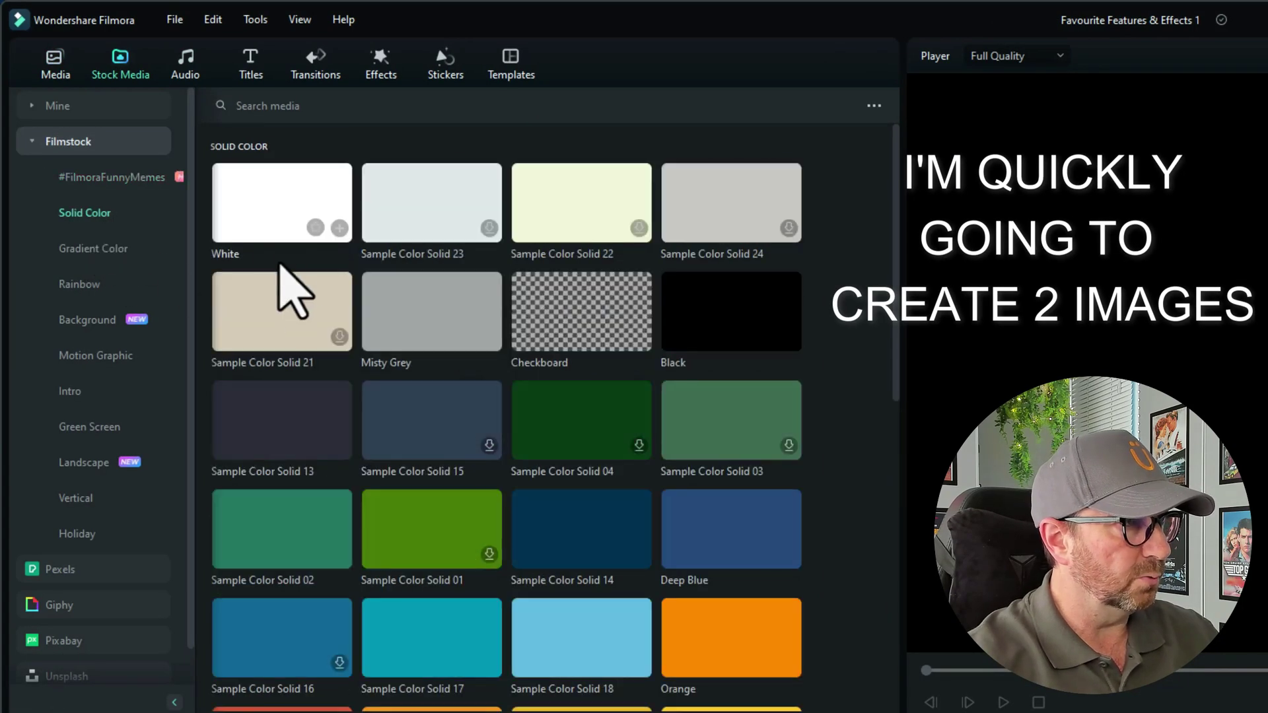
{"action": "left_click_drag", "start_coordinate": [260, 202], "coordinate": [70, 633]}
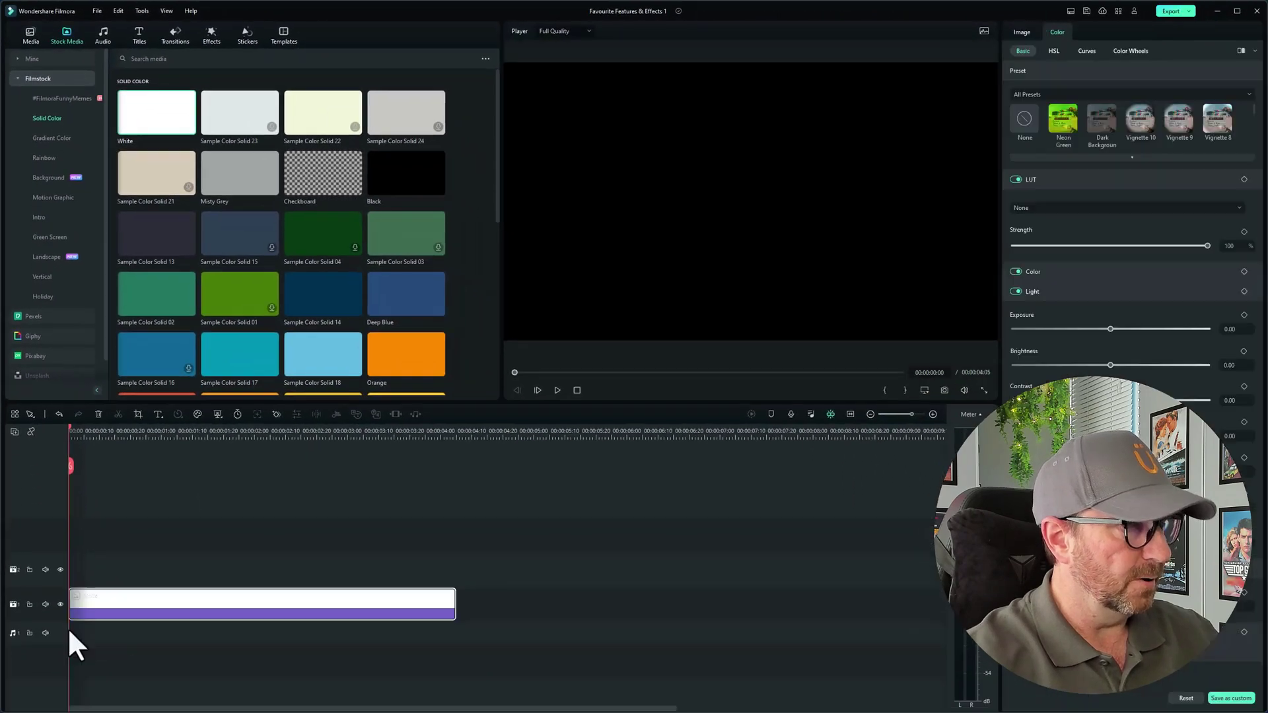
{"action": "left_click_drag", "start_coordinate": [396, 173], "coordinate": [470, 665]}
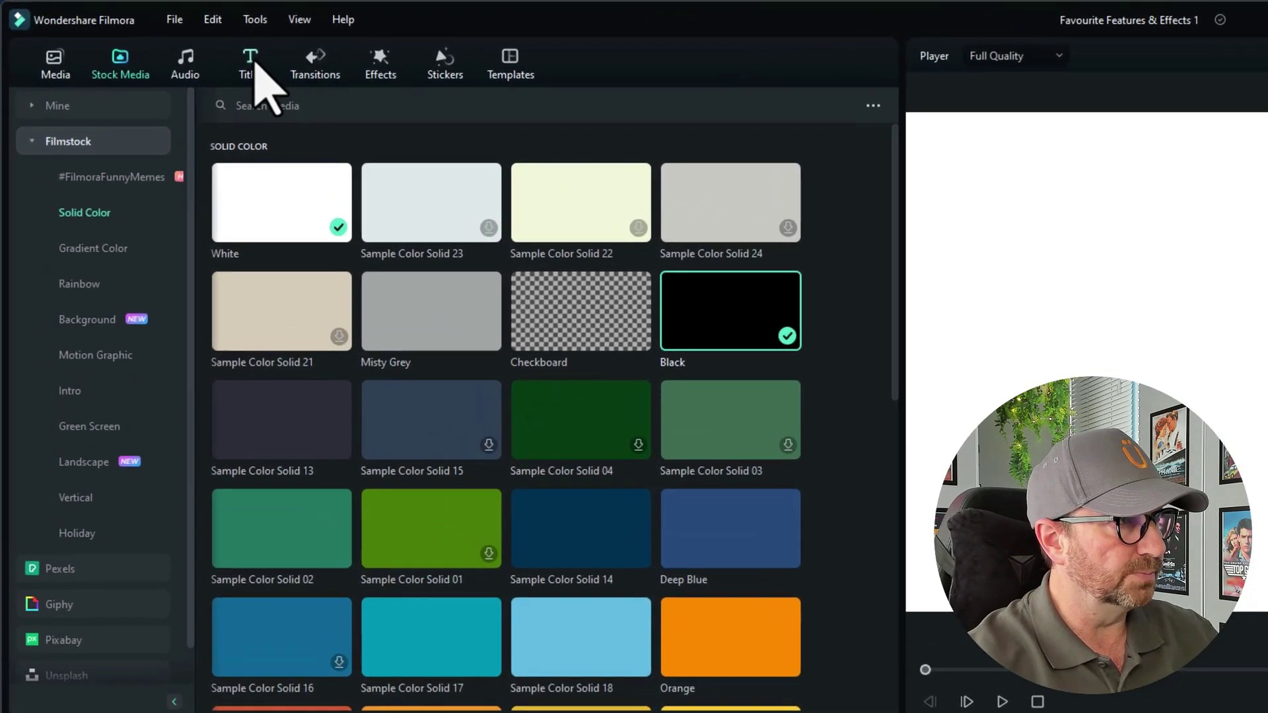
Add a Default Title on the second video track above the white clip and trim it to the white clip's length.
{"action": "left_click", "coordinate": [139, 33]}
{"action": "left_click", "coordinate": [69, 60]}
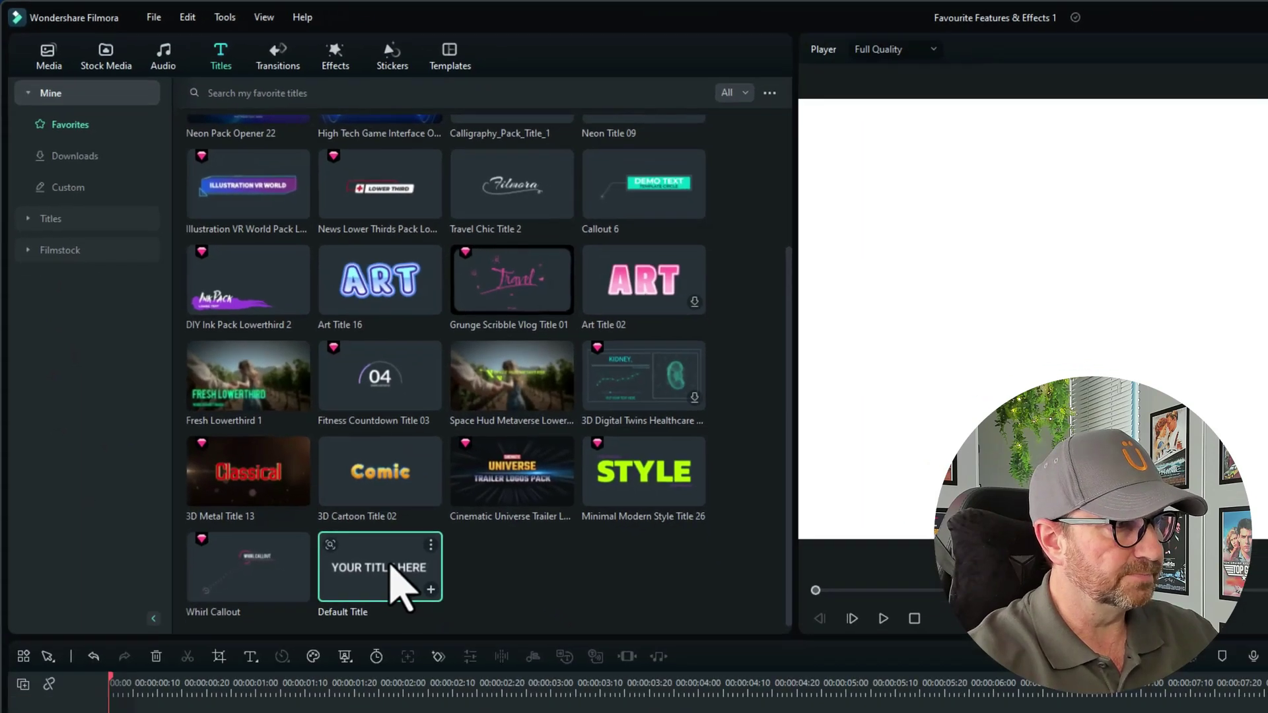
{"action": "left_click_drag", "start_coordinate": [411, 651], "coordinate": [158, 712]}
{"action": "left_click_drag", "start_coordinate": [87, 592], "coordinate": [87, 596]}
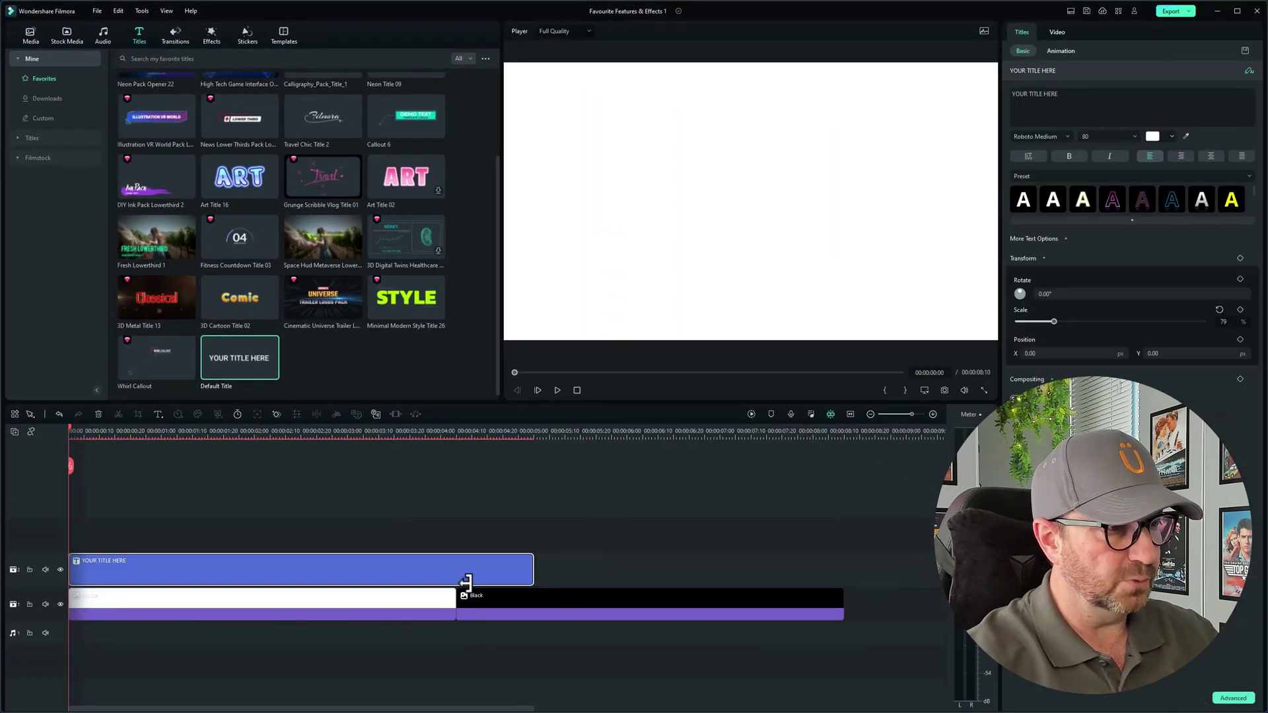
{"action": "left_click_drag", "start_coordinate": [528, 569], "coordinate": [453, 597]}
Change the text colour of the title over the white clip to black.
{"action": "left_click", "coordinate": [325, 436]}
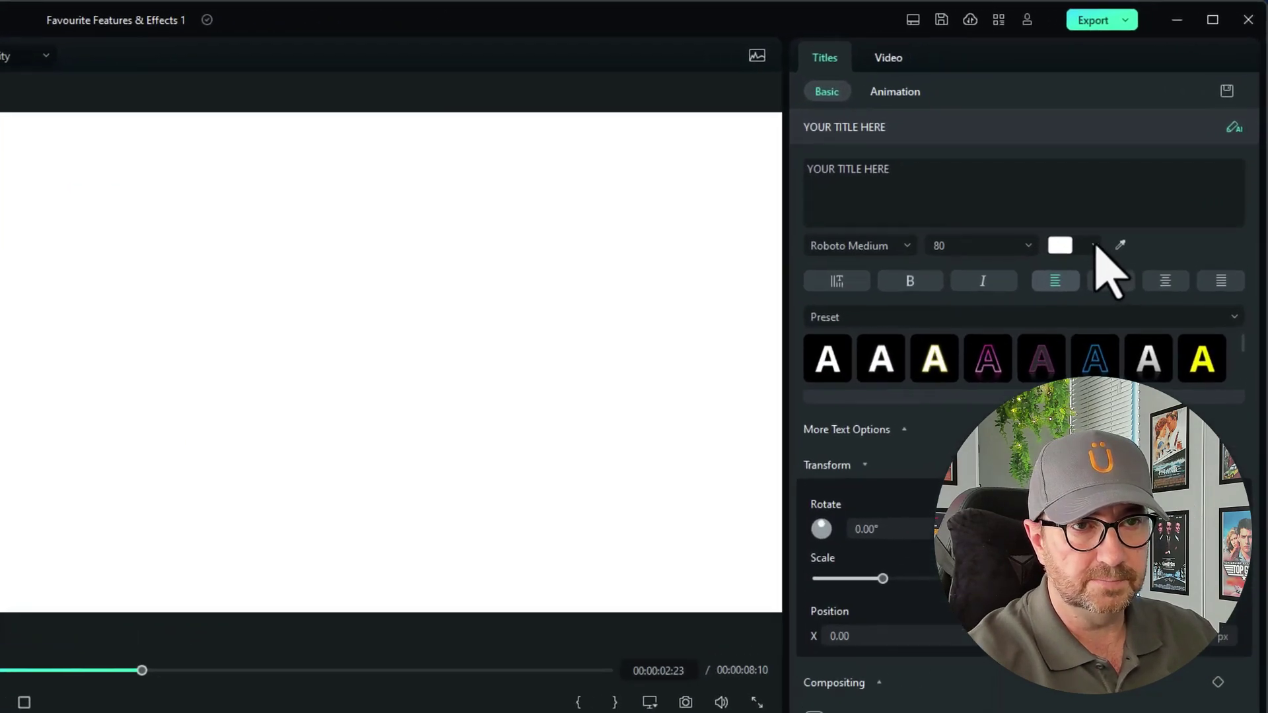
{"action": "left_click", "coordinate": [1171, 137]}
{"action": "left_click", "coordinate": [1060, 362]}
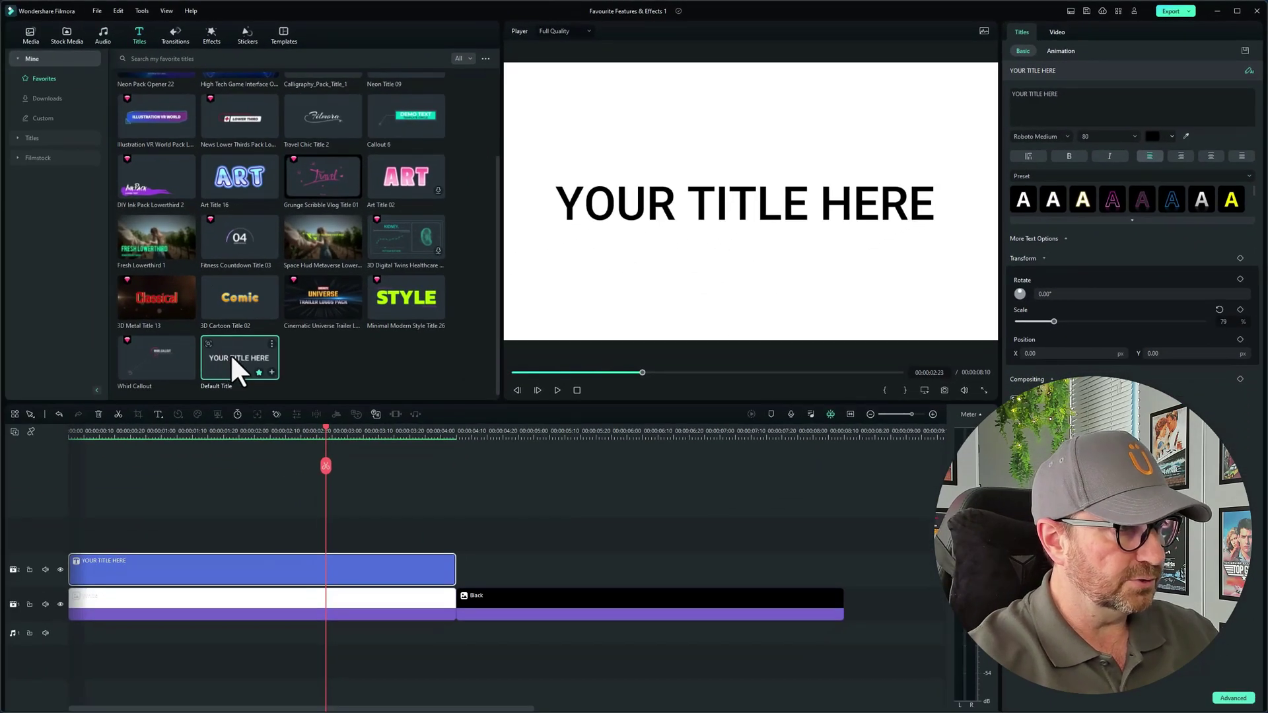
Add a second Default Title above the black clip, trim it to the black clip's end and preview both titles.
{"action": "left_click_drag", "start_coordinate": [10, 437], "coordinate": [333, 706]}
{"action": "left_click_drag", "start_coordinate": [499, 581], "coordinate": [465, 588]}
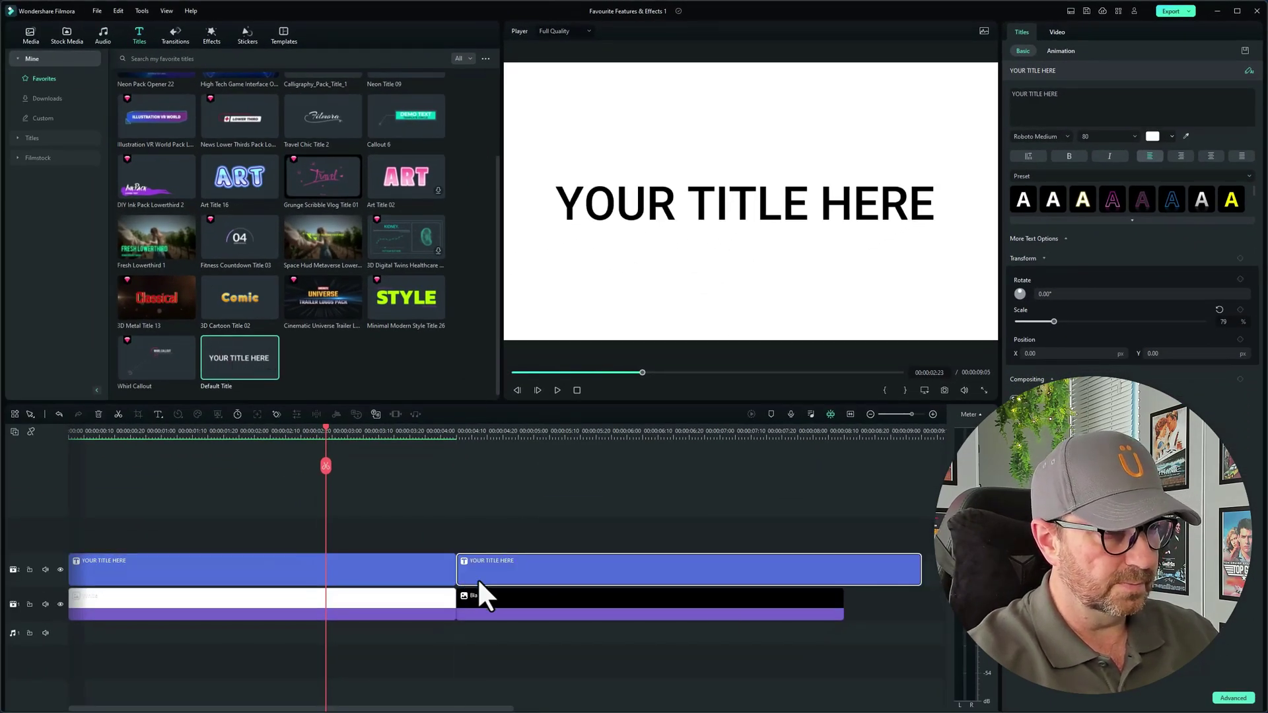
{"action": "left_click_drag", "start_coordinate": [918, 569], "coordinate": [843, 569]}
{"action": "left_click", "coordinate": [651, 430]}
{"action": "left_click_drag", "start_coordinate": [651, 430], "coordinate": [180, 451]}
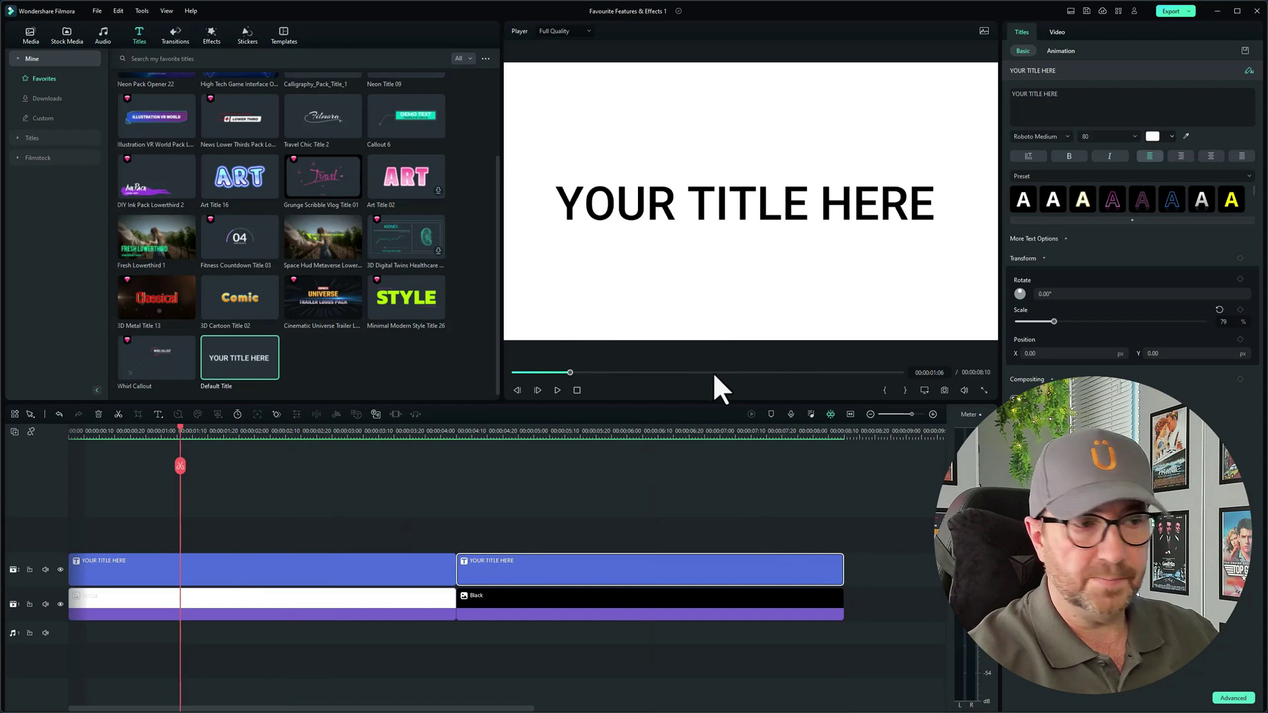
{"action": "left_click", "coordinate": [652, 432]}
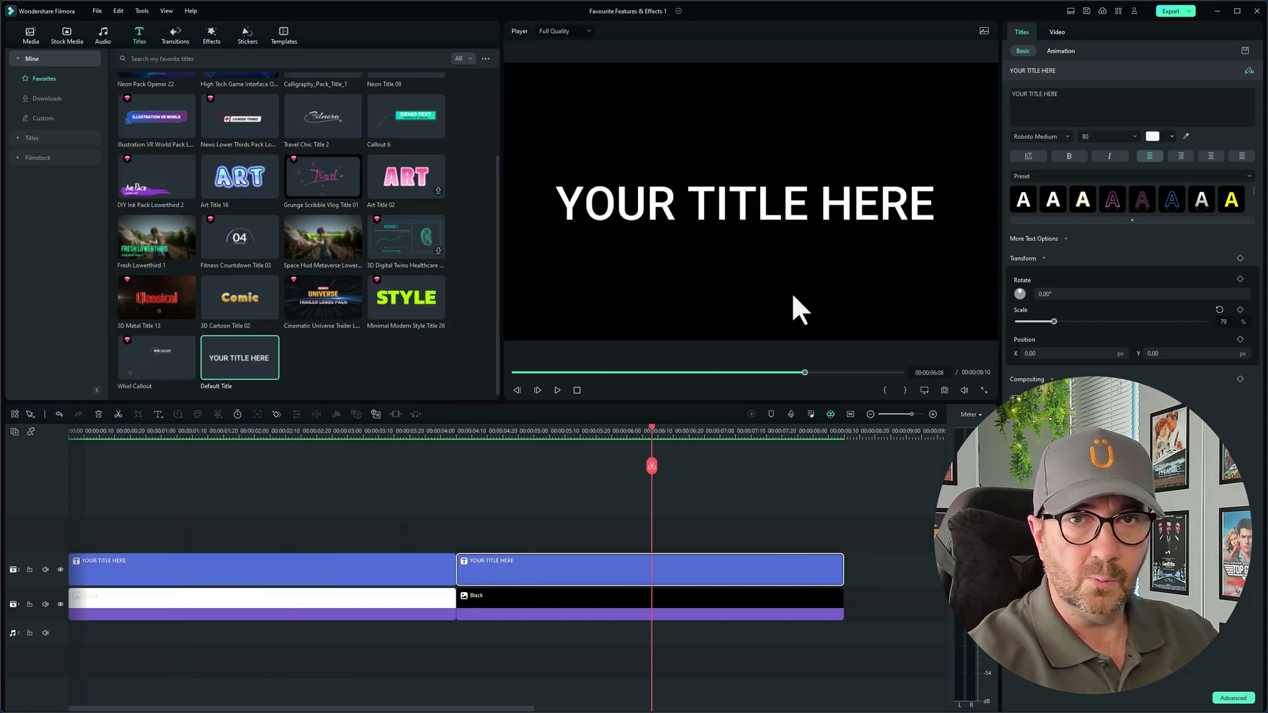
Save a JPG snapshot of the black title on white at 00:00:01:26.
{"action": "left_click_drag", "start_coordinate": [651, 426], "coordinate": [241, 496]}
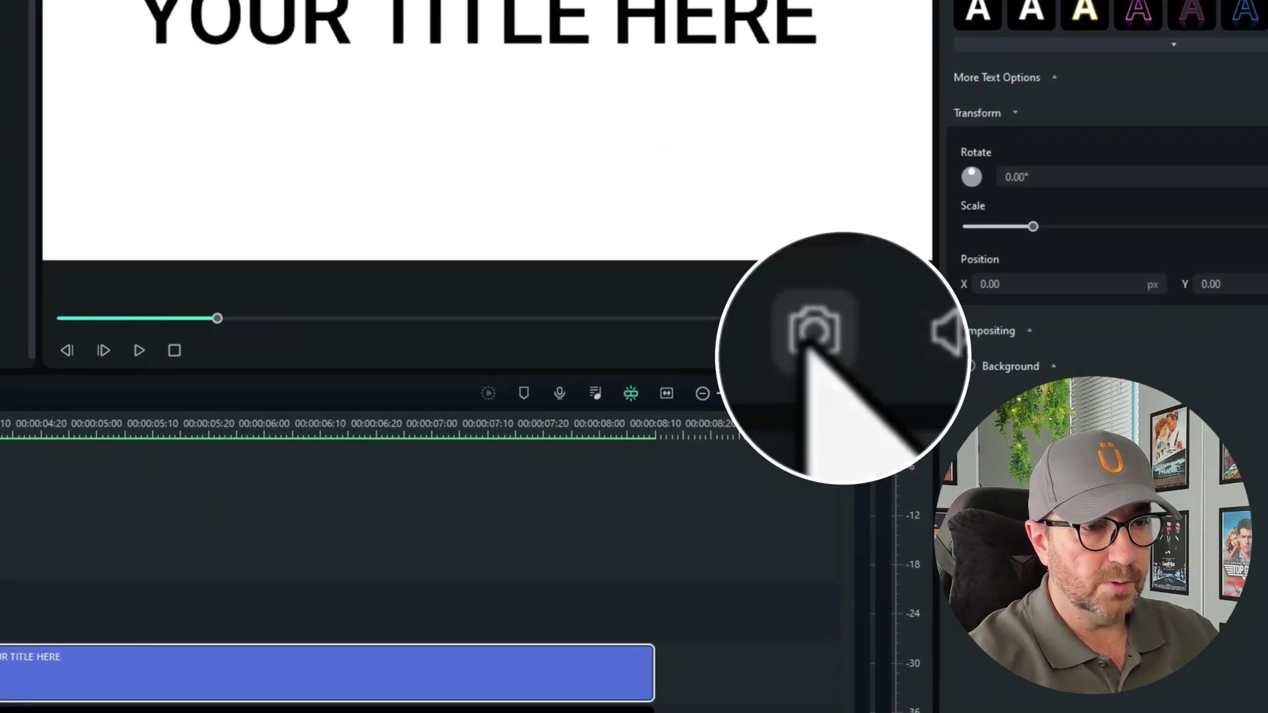
{"action": "left_click", "coordinate": [835, 350]}
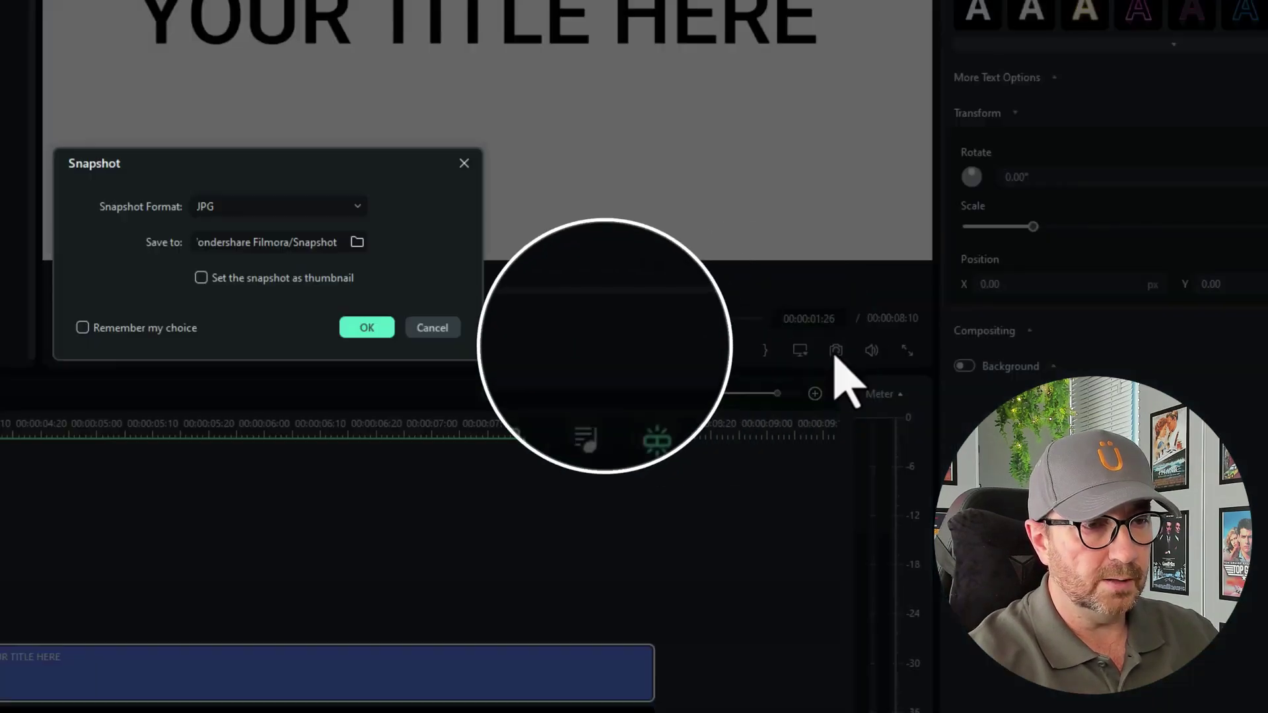
{"action": "left_click", "coordinate": [377, 332]}
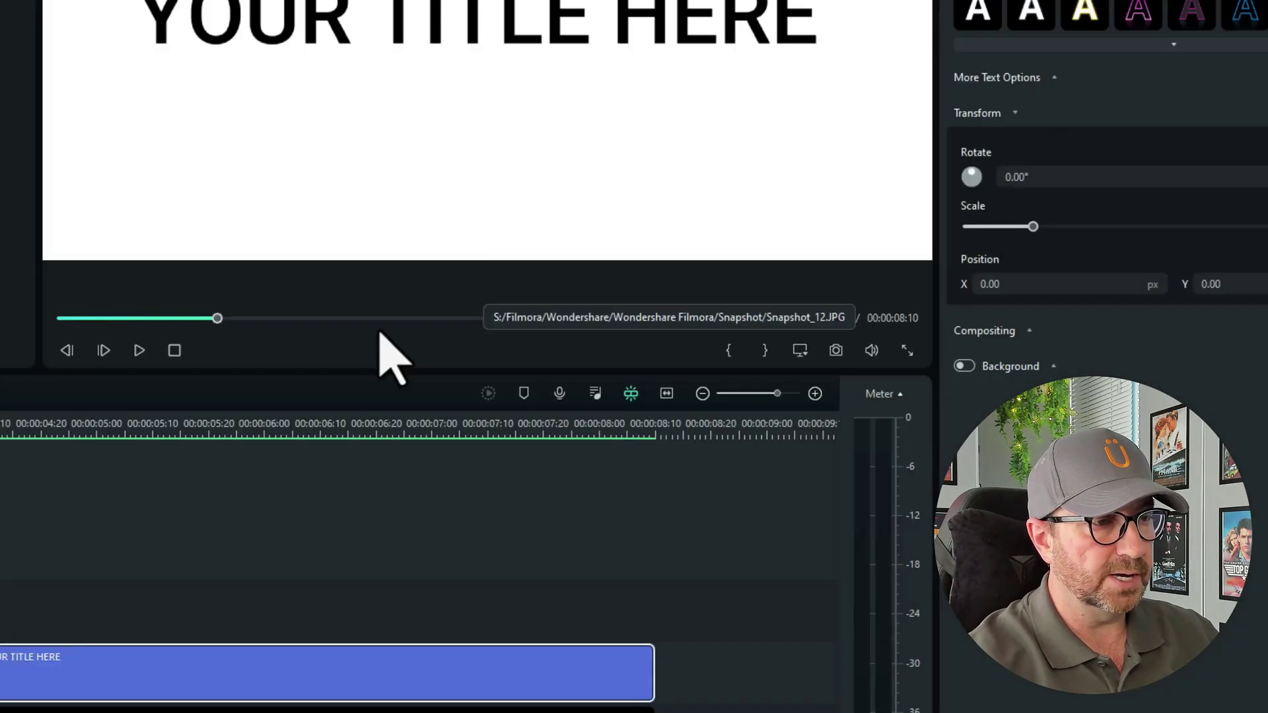
Save a JPG snapshot of the white title on black at 00:00:06:13.
{"action": "left_click", "coordinate": [336, 422]}
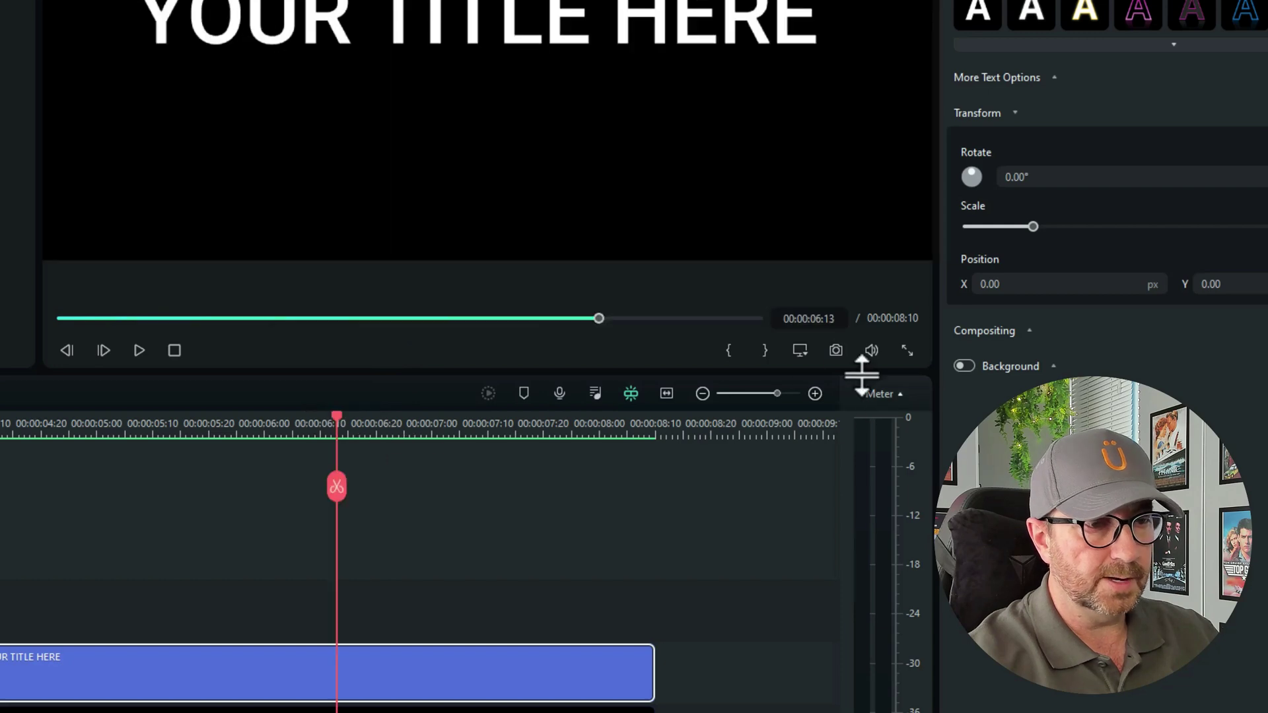
{"action": "left_click", "coordinate": [835, 349]}
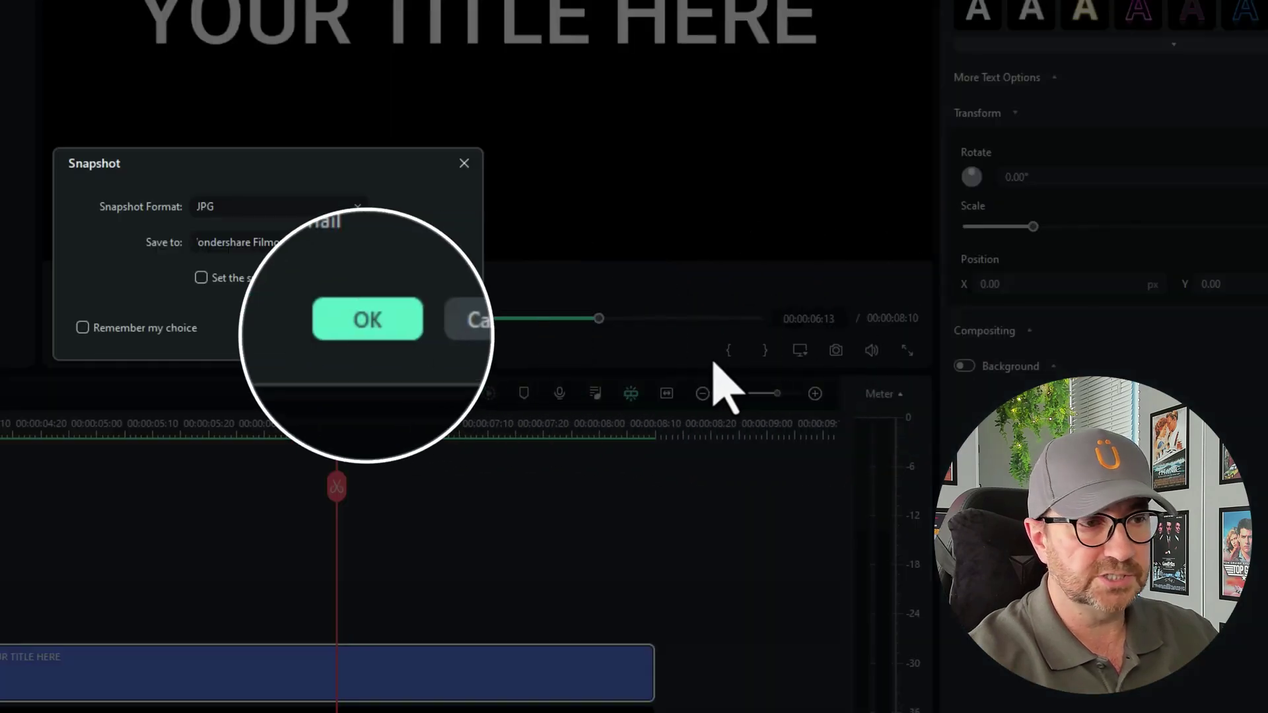
{"action": "left_click", "coordinate": [385, 330]}
Select all the title and colour clips on the timeline and delete them.
{"action": "left_click_drag", "start_coordinate": [338, 517], "coordinate": [616, 625]}
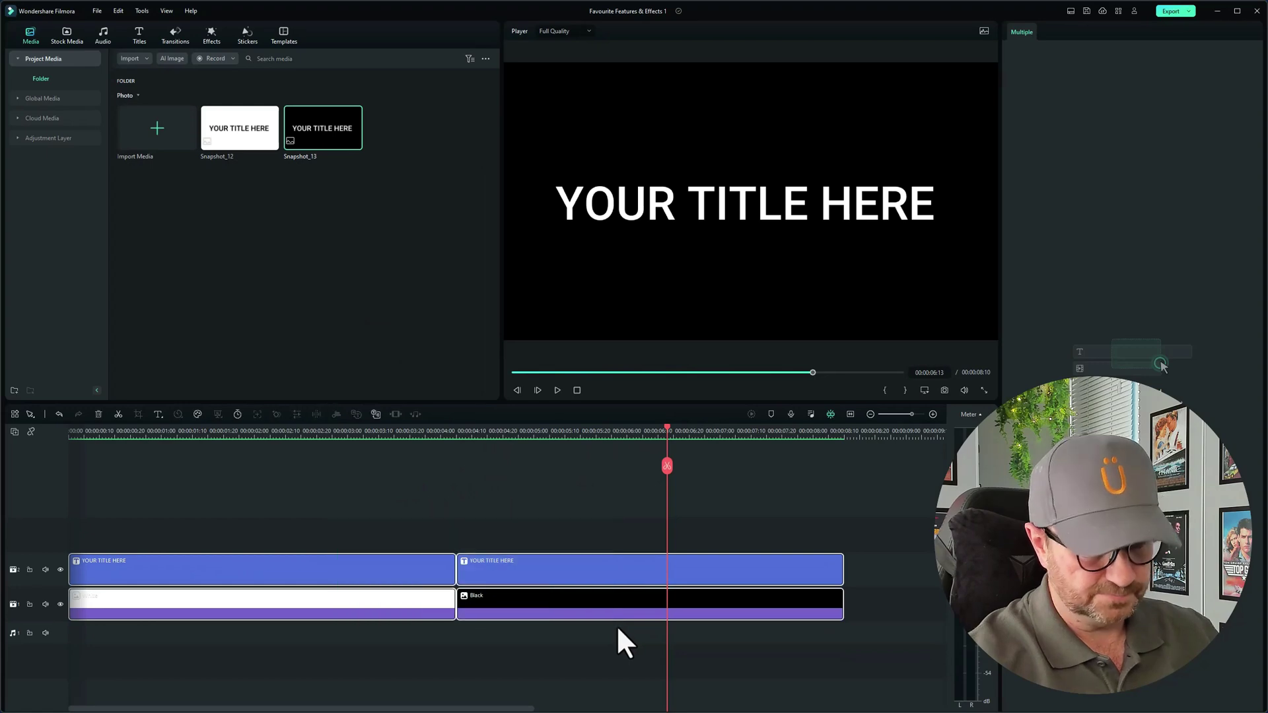
{"action": "key", "text": "Delete"}
{"action": "left_click", "coordinate": [165, 218]}
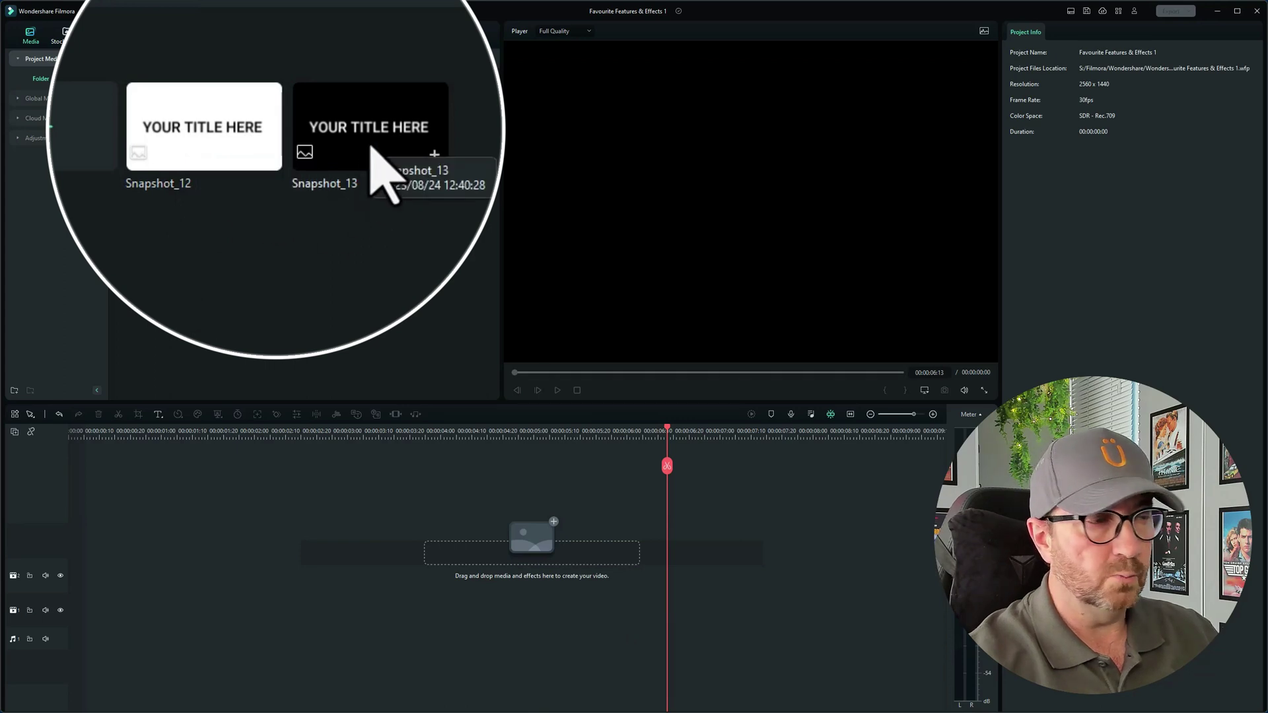
Add the favourite ocean wave stock clip to the start of the first video track and return the playhead to the beginning.
{"action": "left_click", "coordinate": [66, 34]}
{"action": "left_click", "coordinate": [45, 58]}
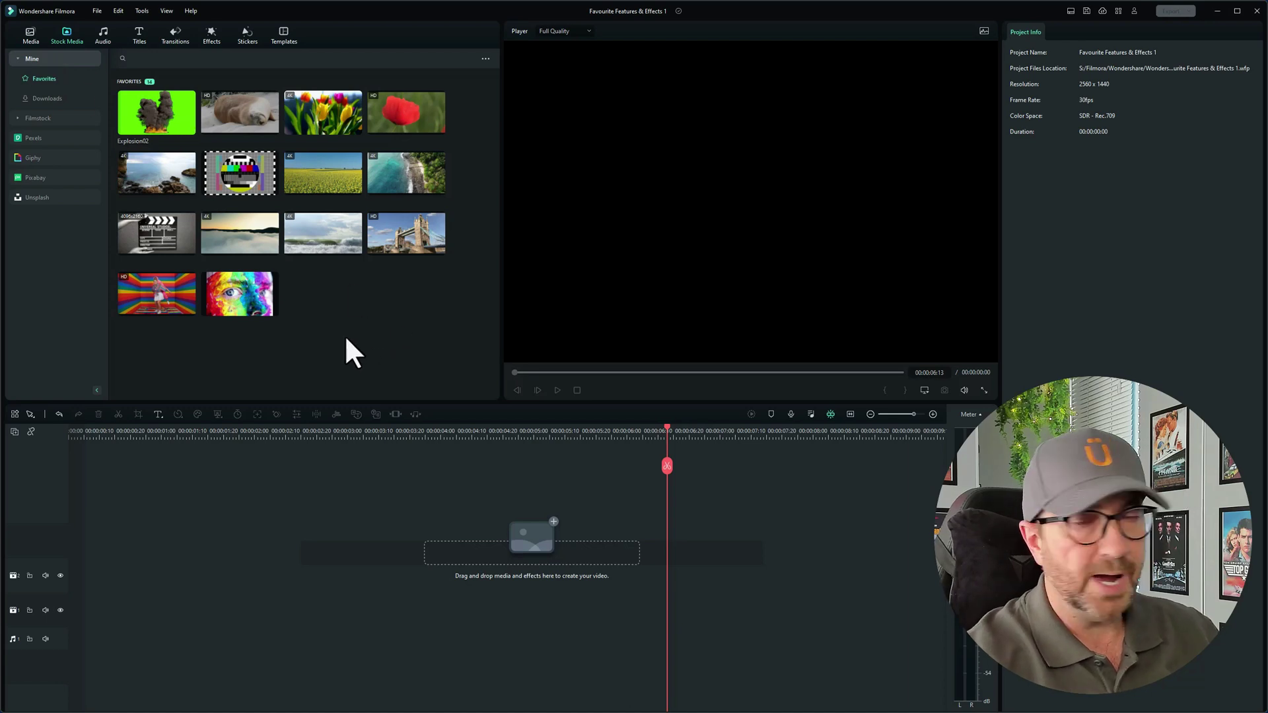
{"action": "left_click_drag", "start_coordinate": [317, 251], "coordinate": [79, 634]}
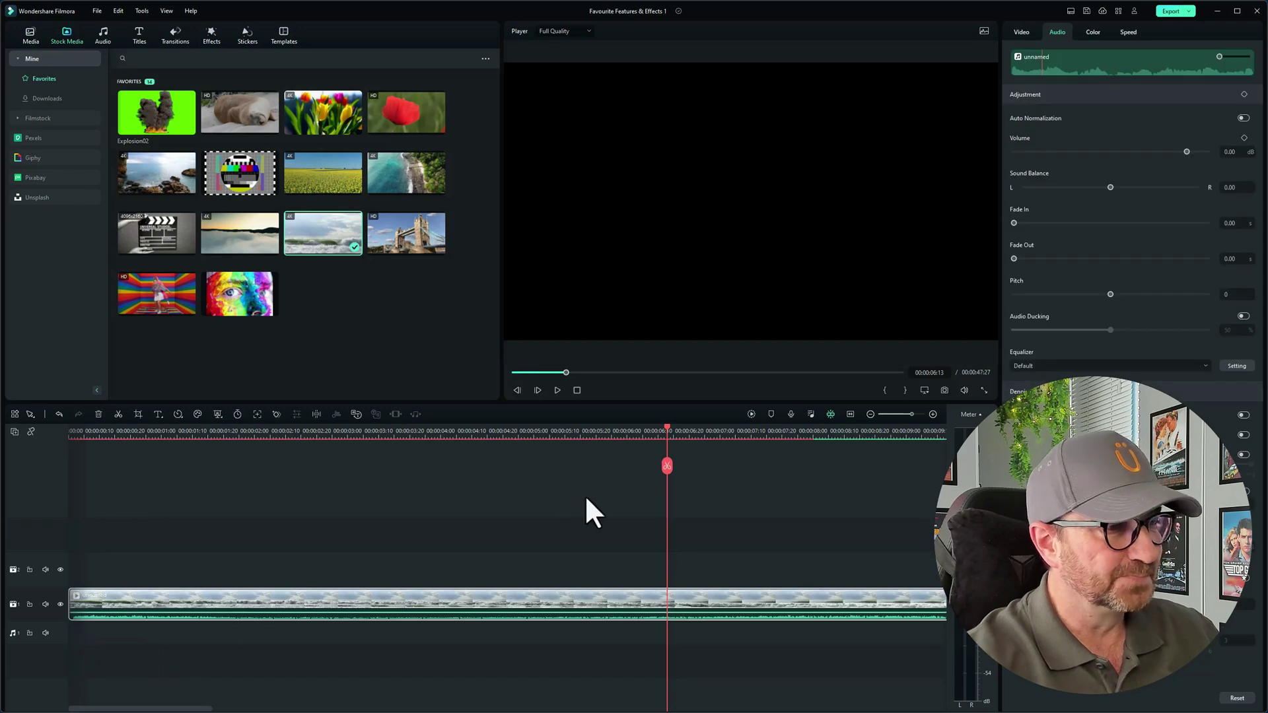
{"action": "left_click", "coordinate": [575, 391]}
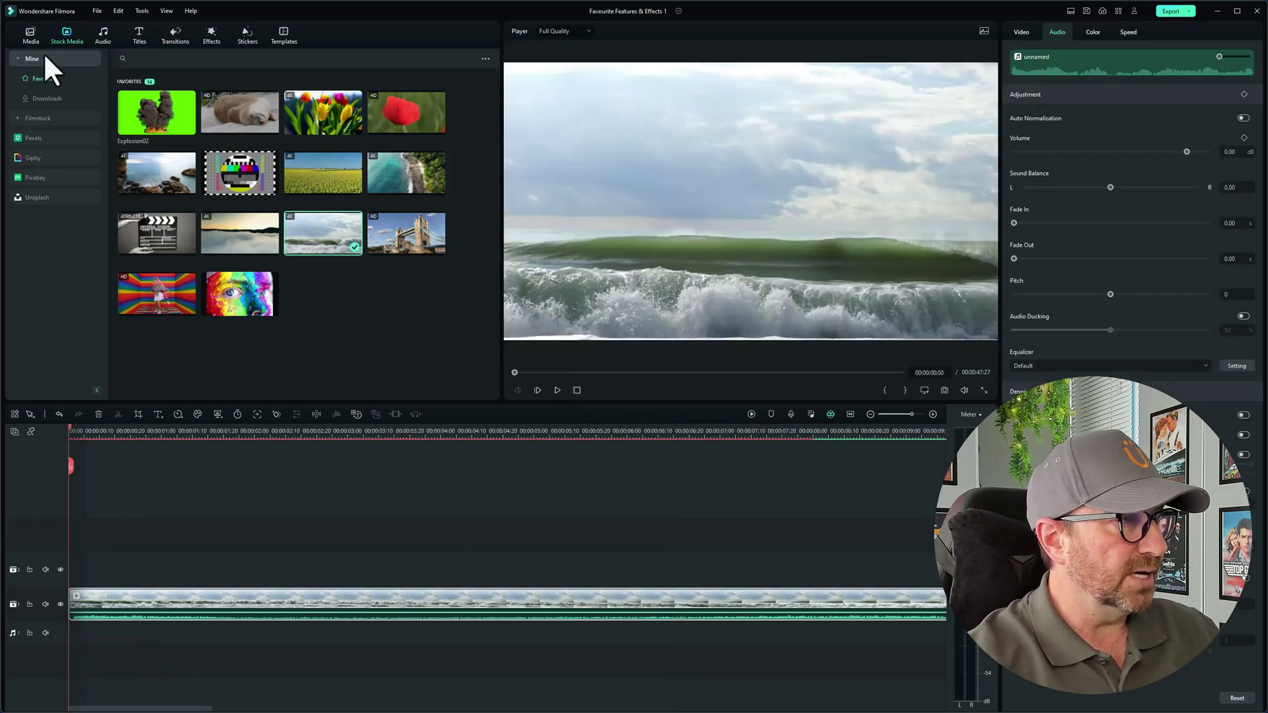
Place Snapshot_12 above the start of the wave clip and put Snapshot_13 directly after it on the same track.
{"action": "left_click", "coordinate": [36, 39]}
{"action": "left_click_drag", "start_coordinate": [256, 173], "coordinate": [83, 578]}
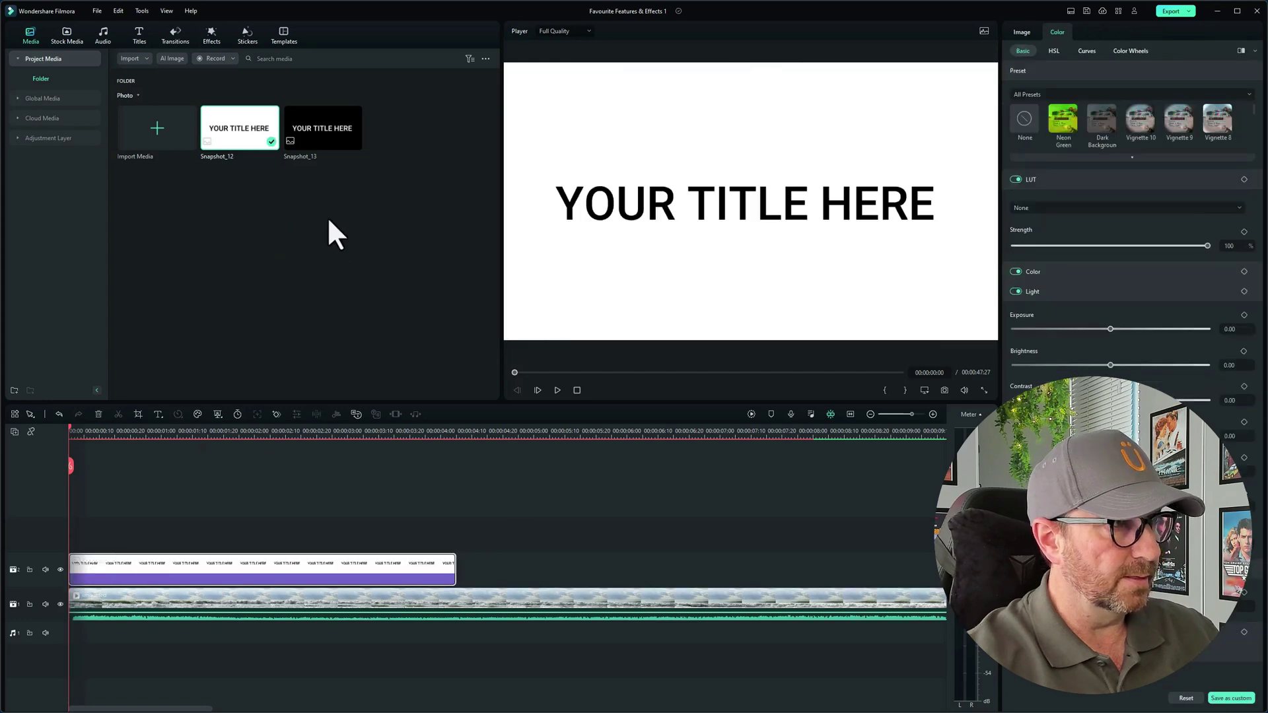
{"action": "left_click_drag", "start_coordinate": [322, 147], "coordinate": [469, 570]}
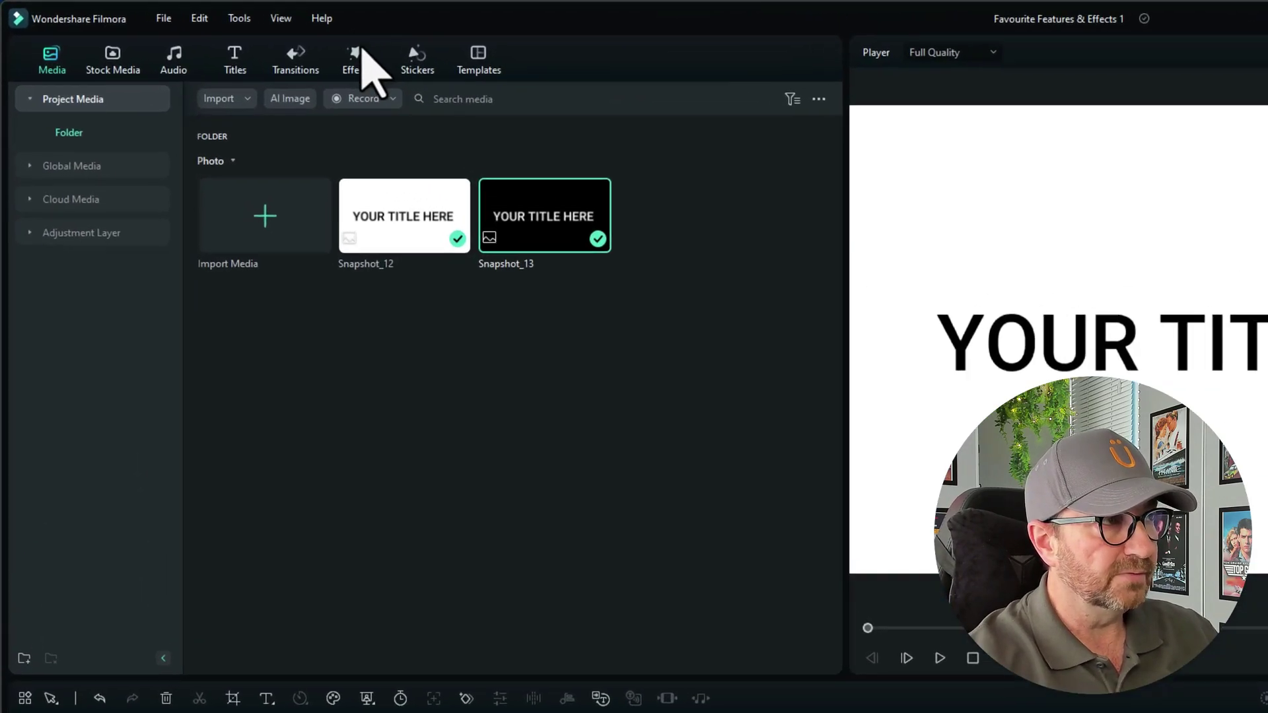
Search the recommended effects for "remove".
{"action": "left_click", "coordinate": [212, 35]}
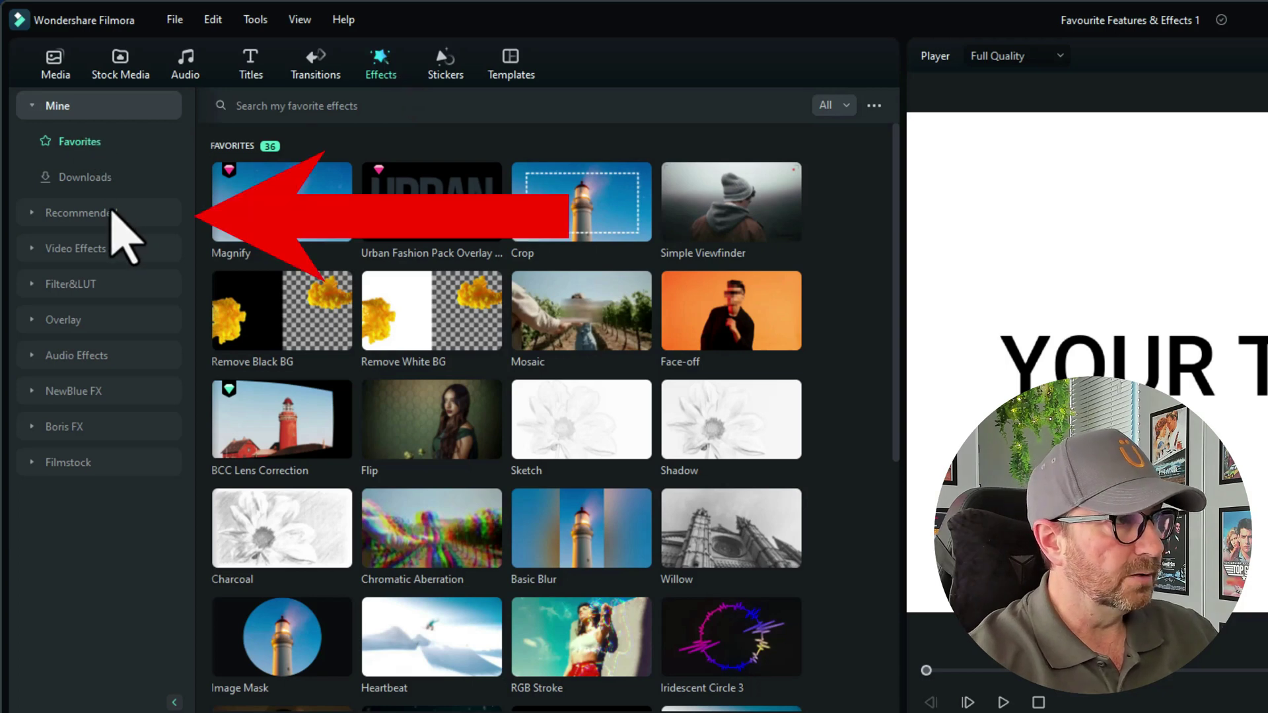
{"action": "left_click", "coordinate": [80, 213]}
{"action": "left_click", "coordinate": [264, 108]}
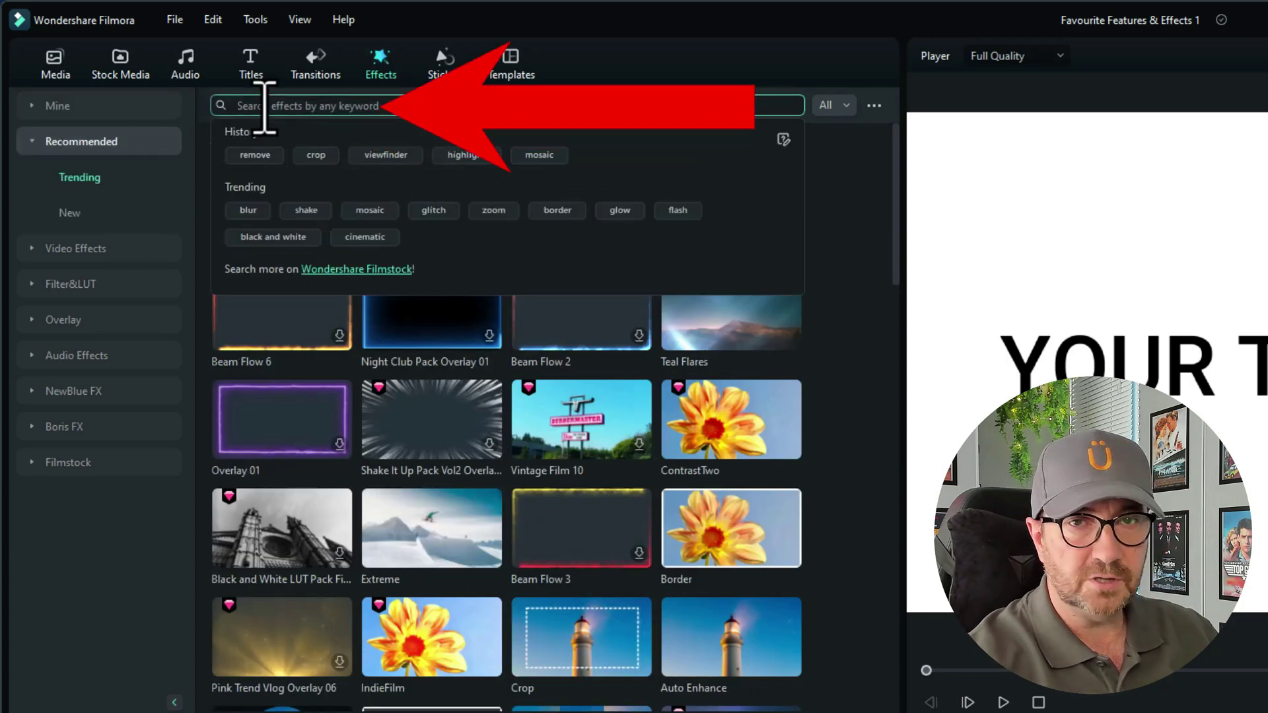
{"action": "type", "text": "remove"}
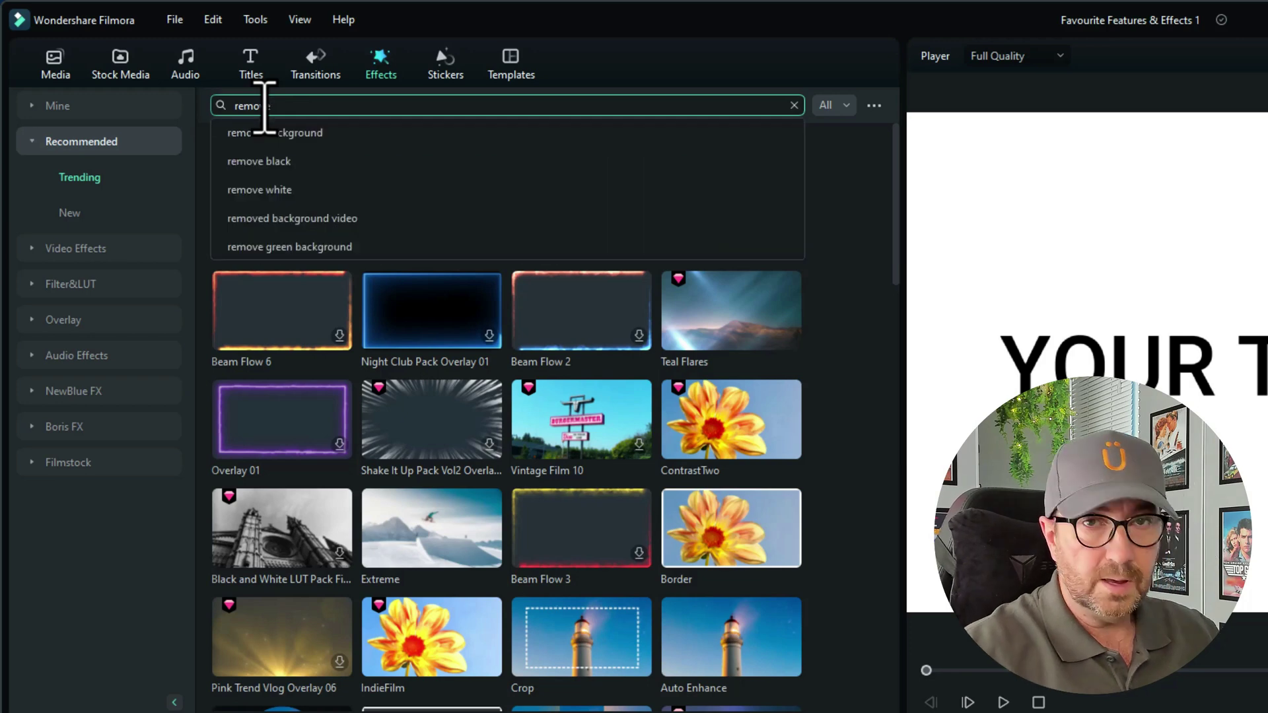
{"action": "key", "text": "Return"}
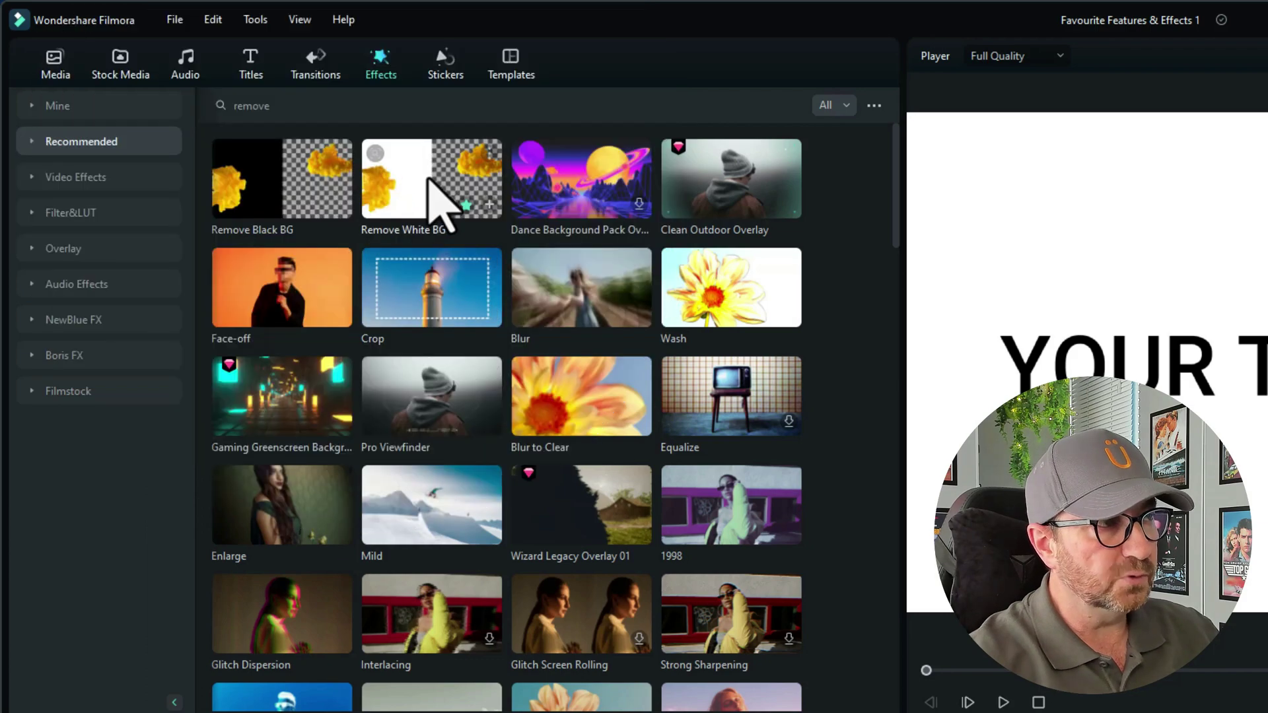
Apply Remove White BG to the Snapshot_12 clip and Remove Black BG to the Snapshot_13 clip, previewing each part of the timeline.
{"action": "left_click", "coordinate": [435, 198]}
{"action": "left_click_drag", "start_coordinate": [435, 198], "coordinate": [124, 555]}
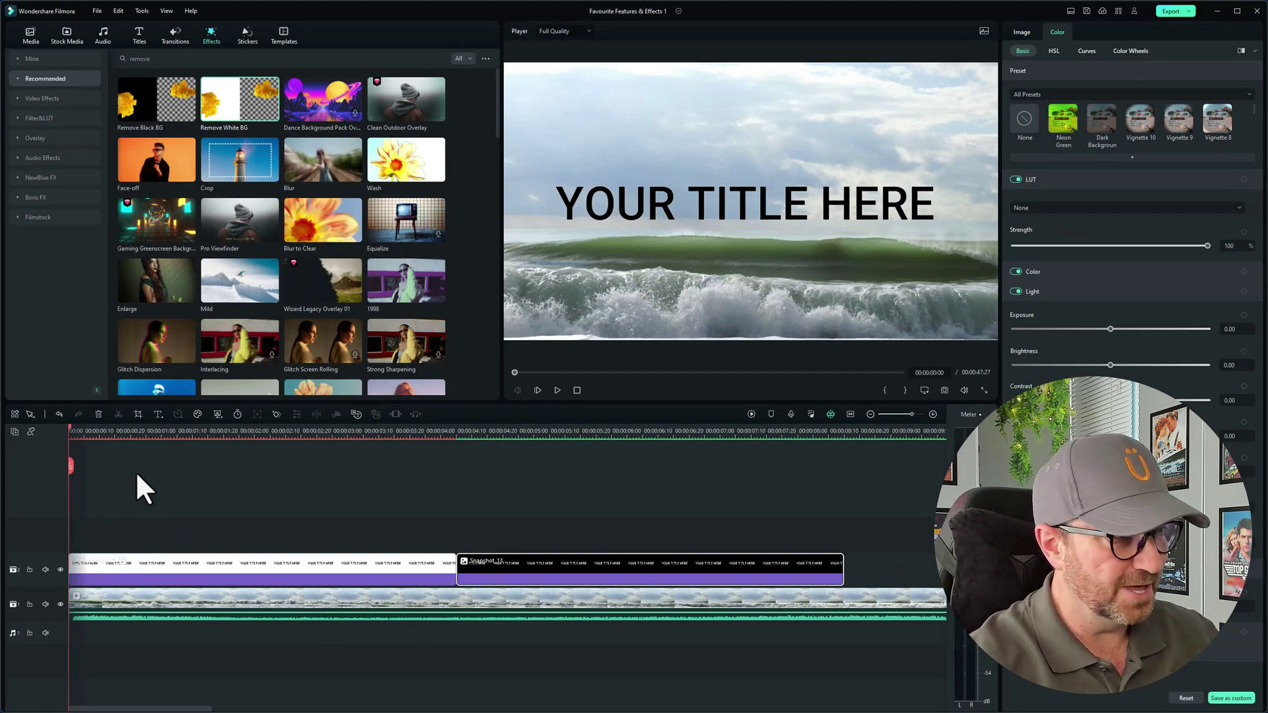
{"action": "left_click_drag", "start_coordinate": [161, 433], "coordinate": [311, 436]}
{"action": "left_click", "coordinate": [627, 434]}
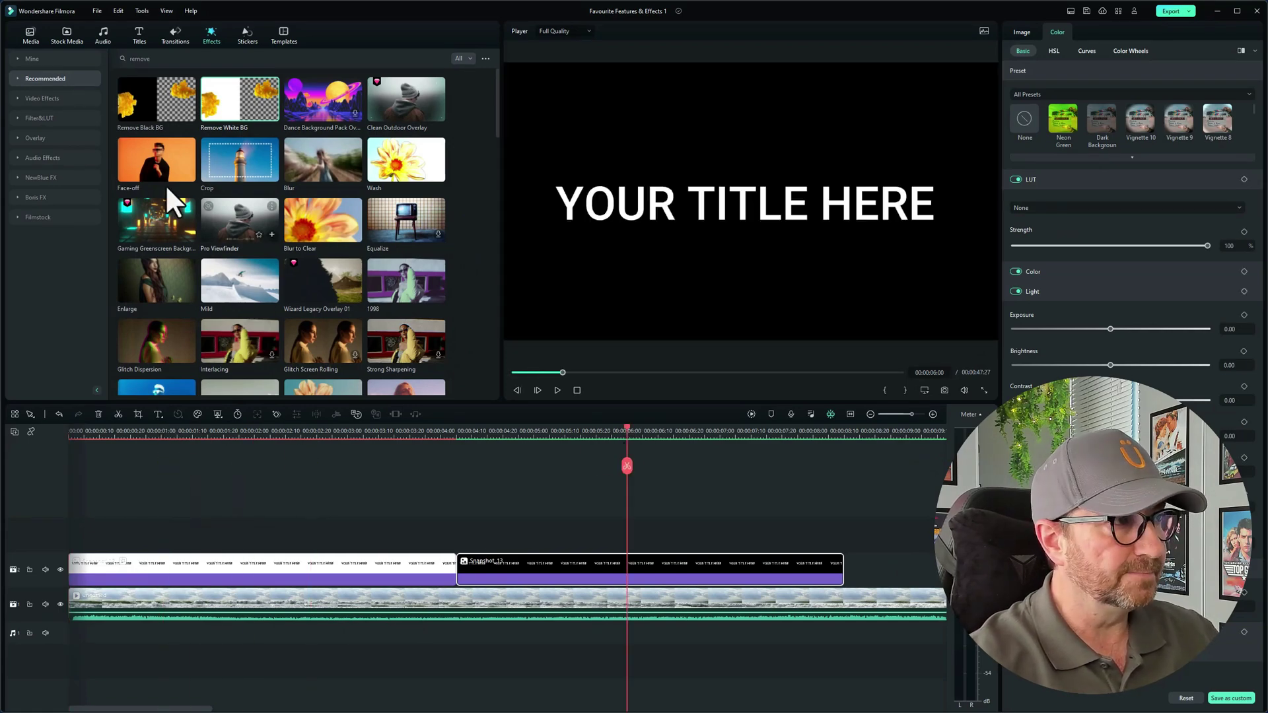
{"action": "left_click_drag", "start_coordinate": [157, 124], "coordinate": [476, 563]}
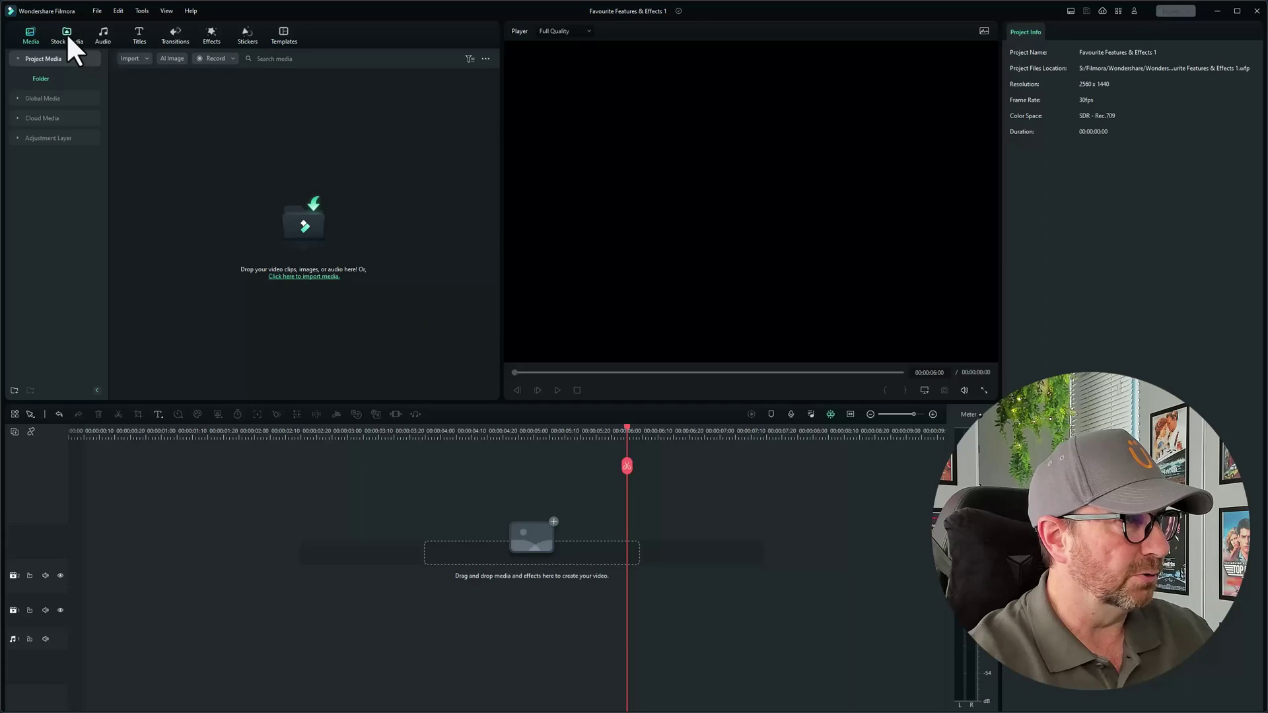
Add the Tower Bridge stock clip to the empty timeline's first video track and move the playhead to the start.
{"action": "left_click", "coordinate": [67, 39]}
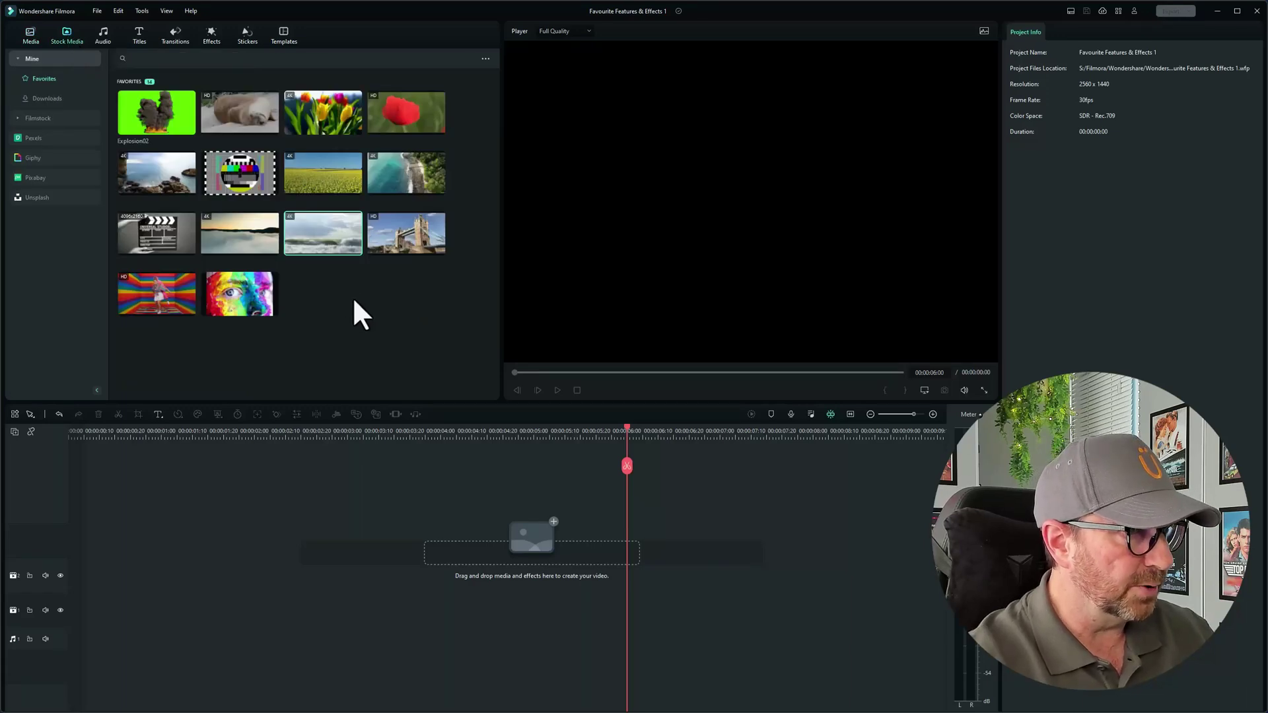
{"action": "left_click_drag", "start_coordinate": [406, 228], "coordinate": [48, 660]}
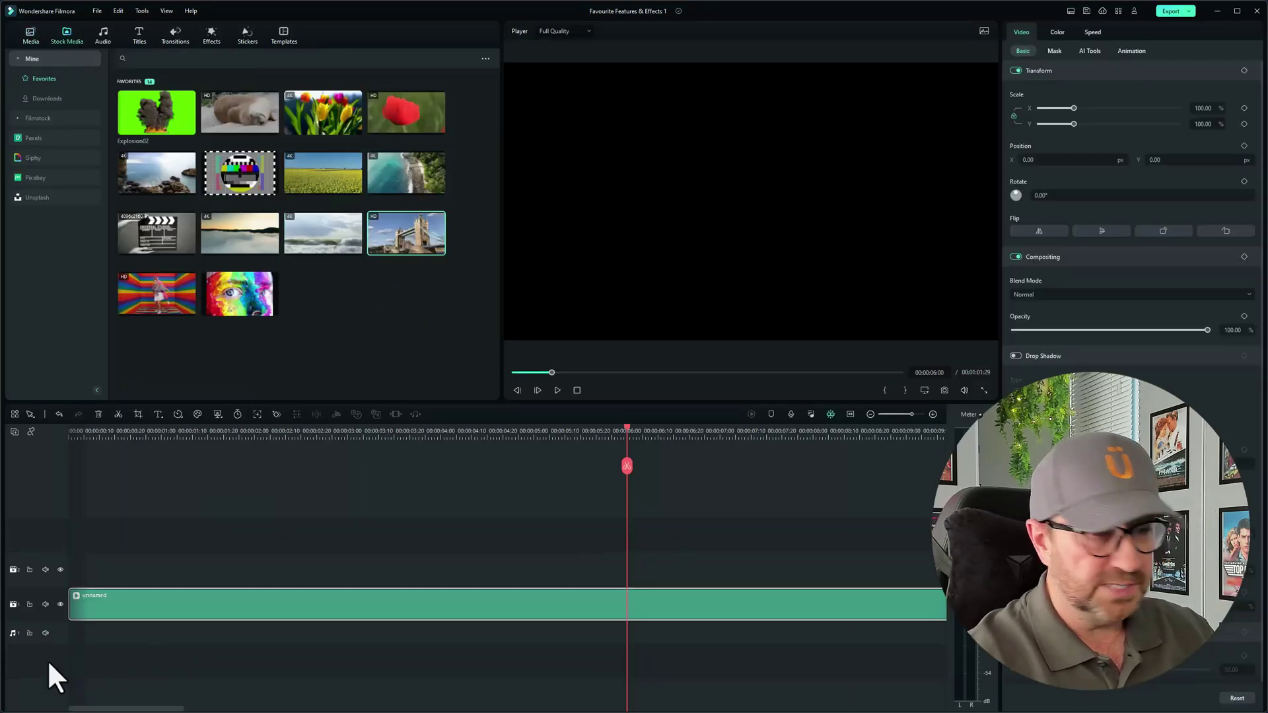
{"action": "left_click_drag", "start_coordinate": [624, 429], "coordinate": [48, 488]}
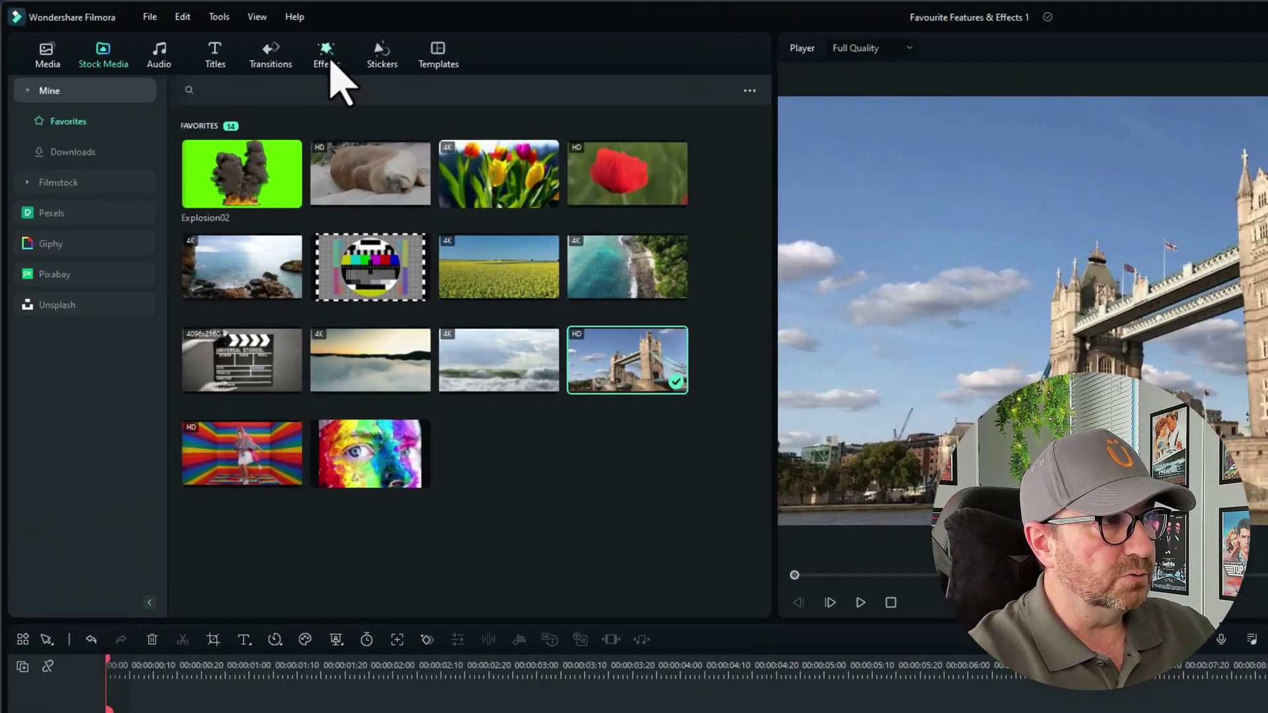
Find the Magnify effect by searching for "magnify", play the bridge clip and place the effect on the track above it.
{"action": "left_click", "coordinate": [211, 35]}
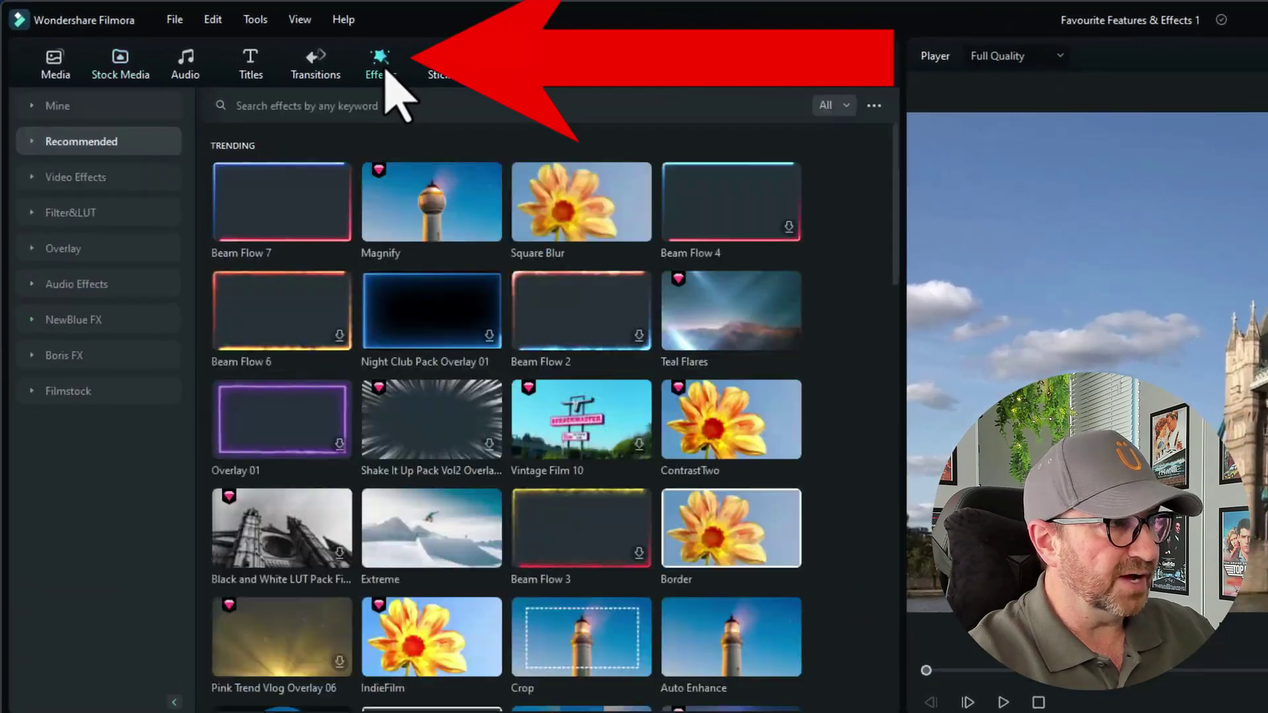
{"action": "left_click", "coordinate": [261, 107]}
{"action": "type", "text": "magnify"}
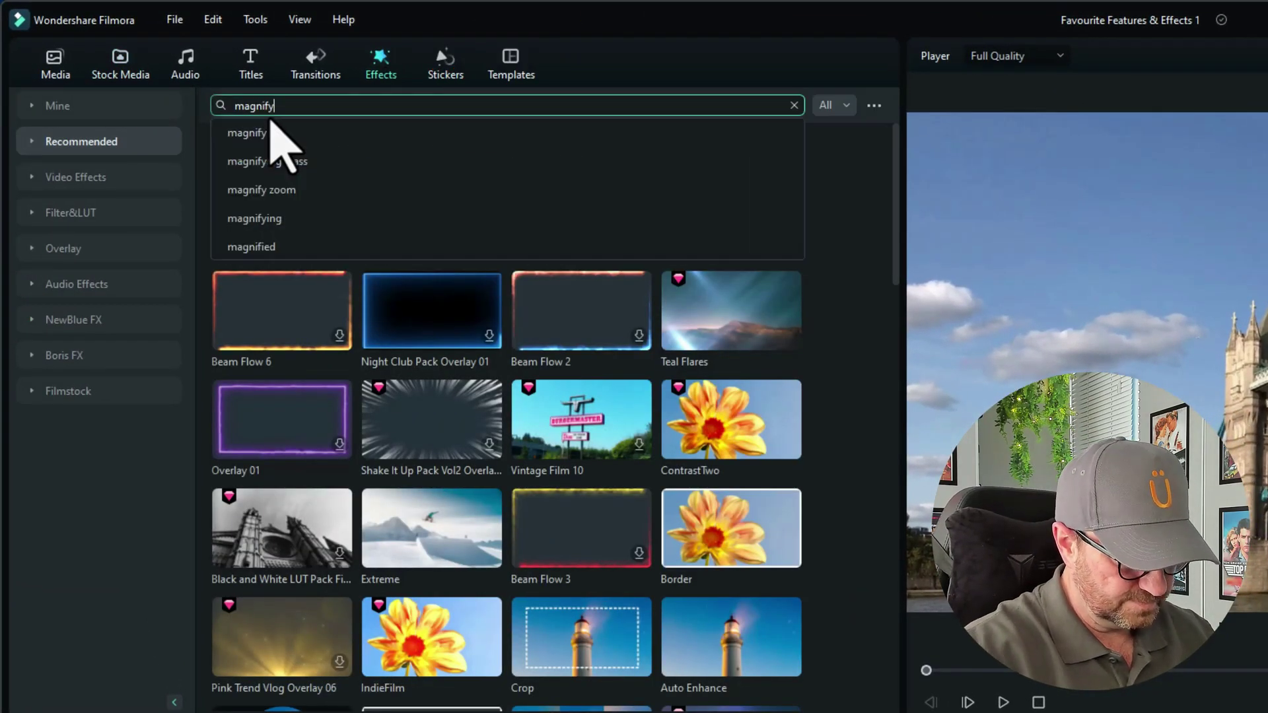
{"action": "key", "text": "Return"}
{"action": "mouse_move", "coordinate": [290, 191]}
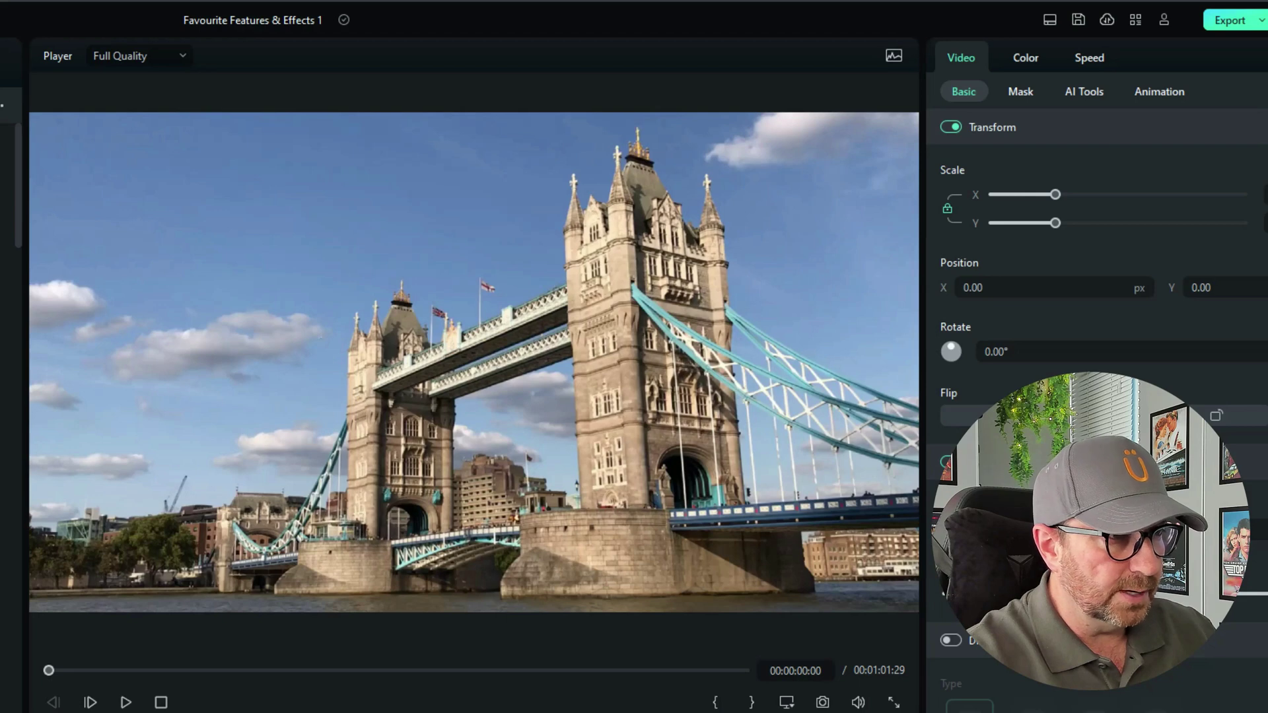
{"action": "left_click", "coordinate": [125, 704]}
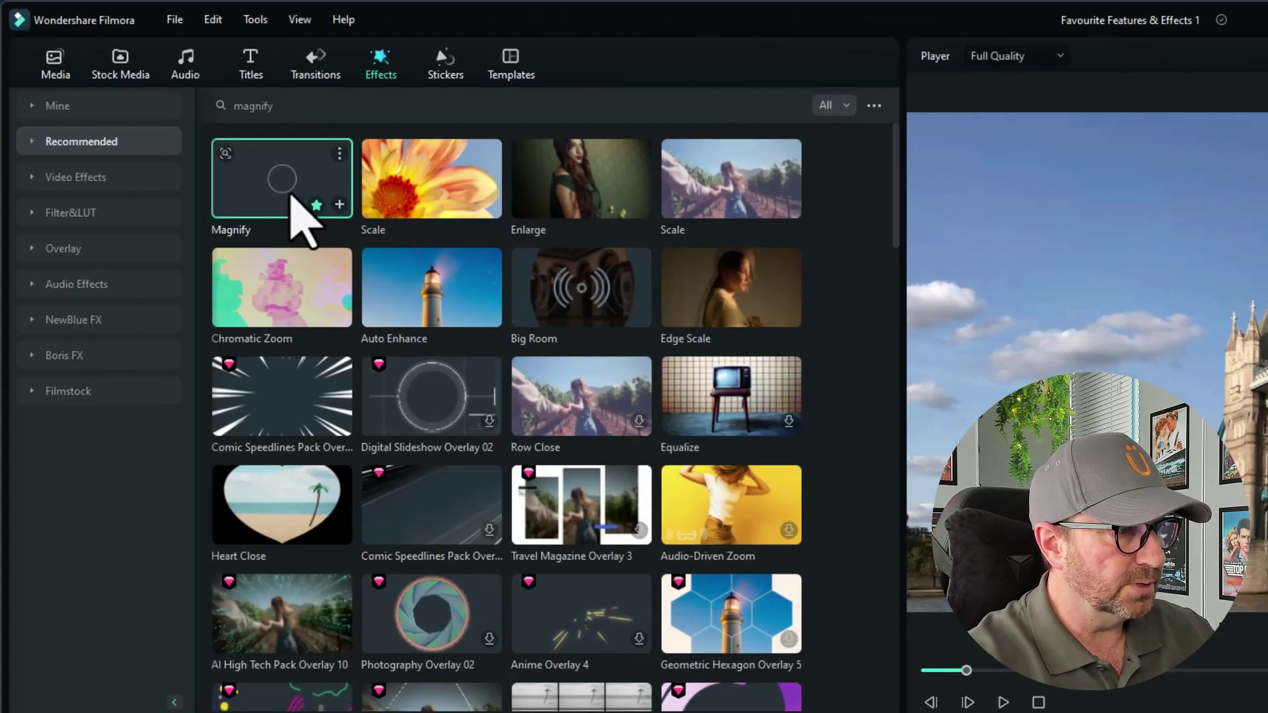
{"action": "left_click_drag", "start_coordinate": [292, 193], "coordinate": [125, 562]}
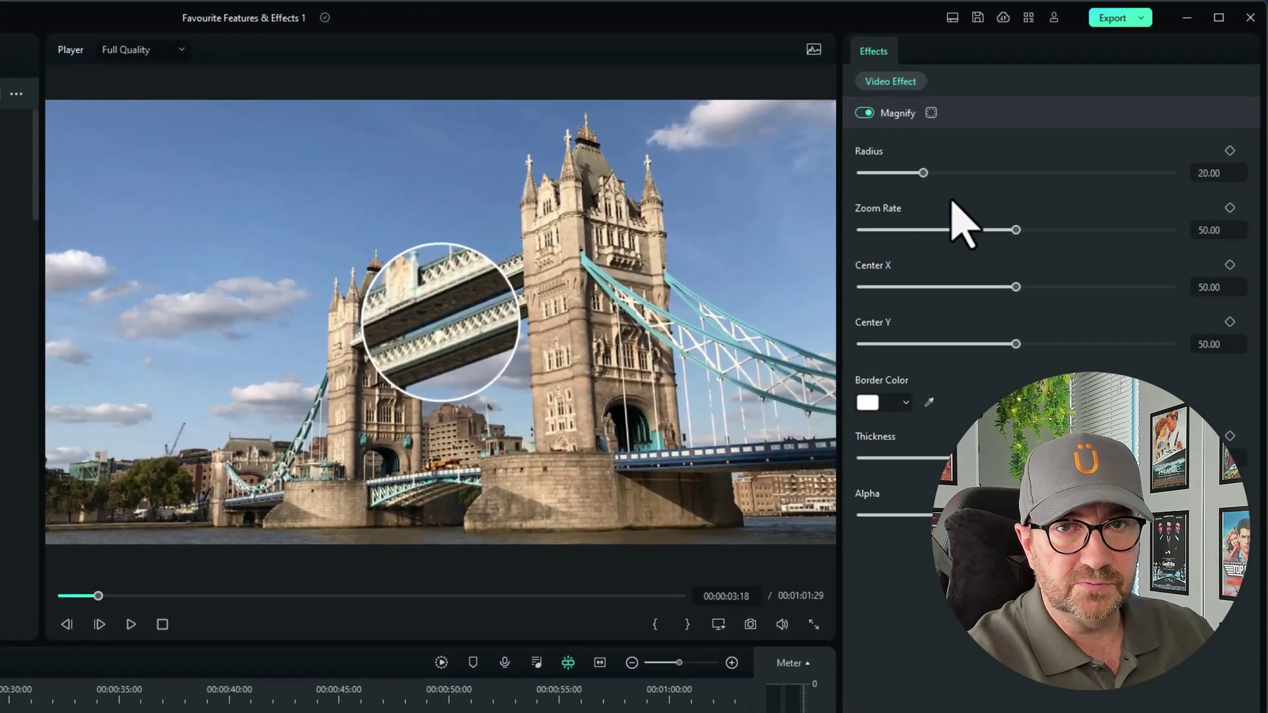
Set the Magnify effect's Radius to 24.55, Zoom Rate to 33.25, Center X to 56.52 and Center Y to 45.27.
{"action": "mouse_move", "coordinate": [923, 172]}
{"action": "left_mouse_down"}
{"action": "mouse_move", "coordinate": [980, 173]}
{"action": "mouse_move", "coordinate": [905, 173]}
{"action": "mouse_move", "coordinate": [956, 173]}
{"action": "mouse_move", "coordinate": [936, 173]}
{"action": "left_mouse_up"}
{"action": "left_click_drag", "start_coordinate": [1016, 230], "coordinate": [964, 229]}
{"action": "mouse_move", "coordinate": [1021, 294]}
{"action": "left_mouse_down"}
{"action": "mouse_move", "coordinate": [866, 293]}
{"action": "mouse_move", "coordinate": [1100, 293]}
{"action": "mouse_move", "coordinate": [1035, 291]}
{"action": "left_mouse_up"}
{"action": "mouse_move", "coordinate": [1015, 344]}
{"action": "left_mouse_down"}
{"action": "mouse_move", "coordinate": [1063, 343]}
{"action": "mouse_move", "coordinate": [982, 344]}
{"action": "mouse_move", "coordinate": [1000, 344]}
{"action": "left_mouse_up"}
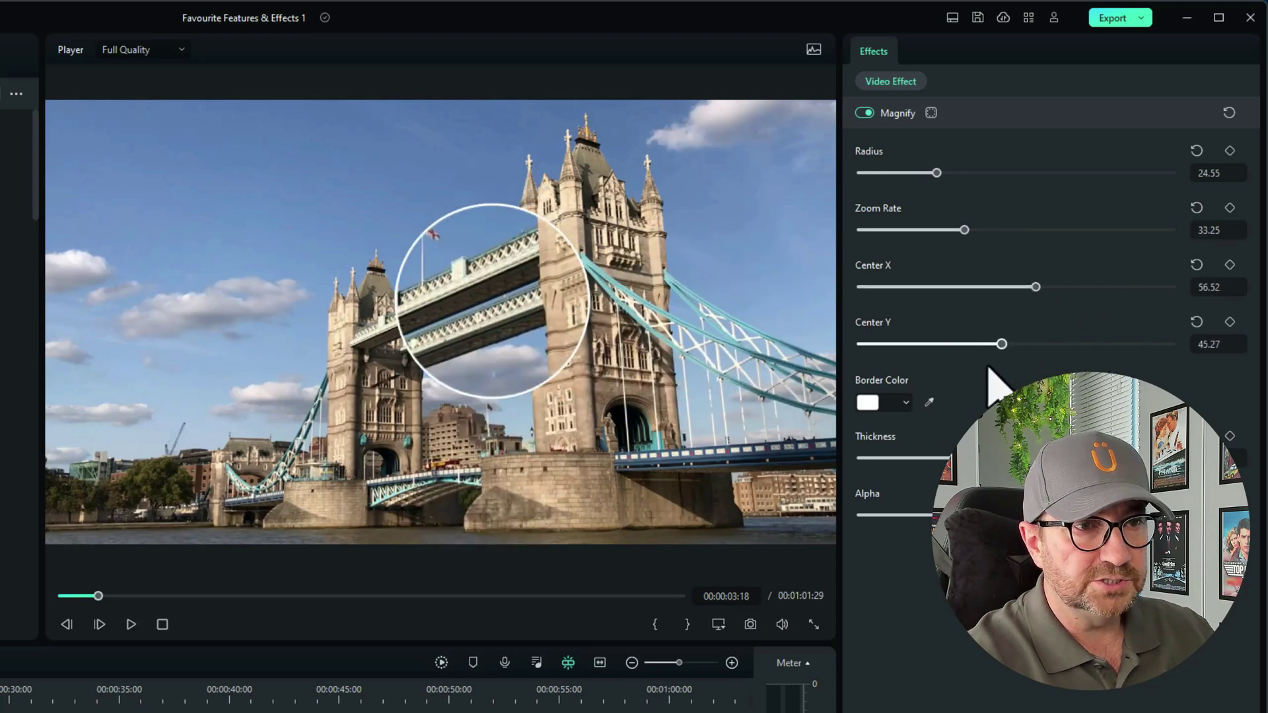
Try a purple border on the magnifier, then make it light green with Thickness 7.52 and Alpha 100.
{"action": "left_click", "coordinate": [907, 404]}
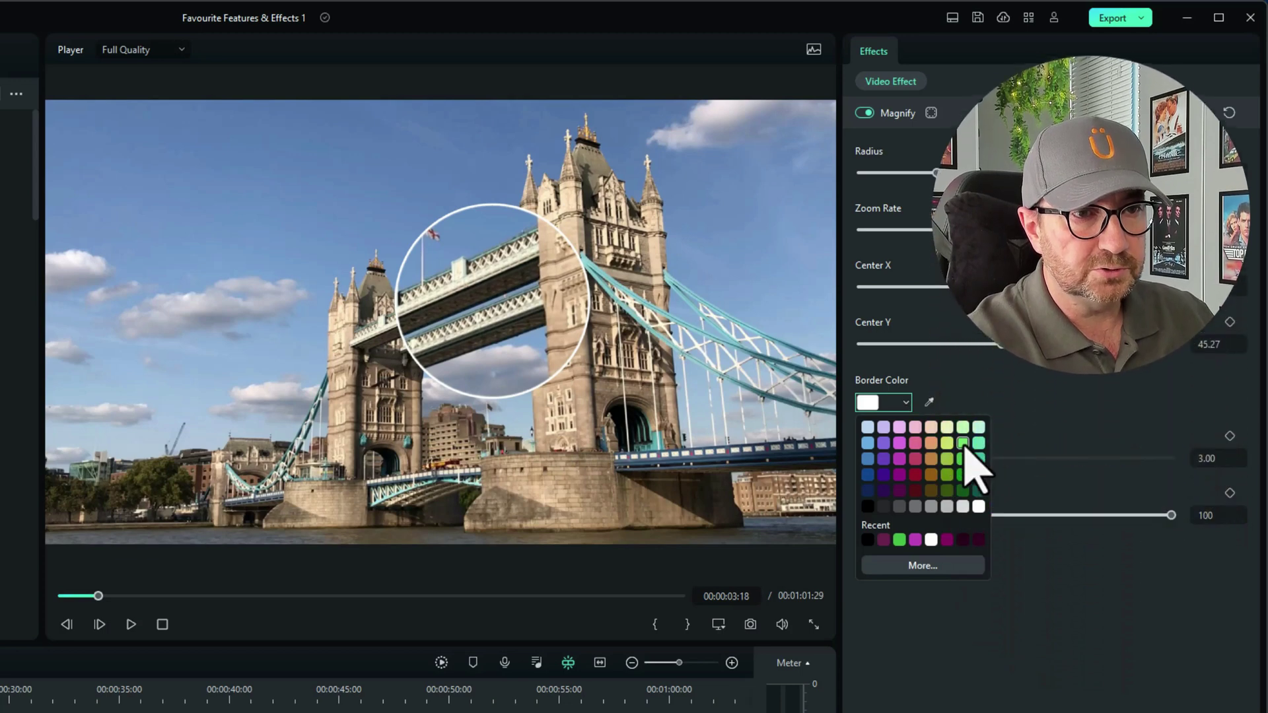
{"action": "left_click", "coordinate": [898, 458]}
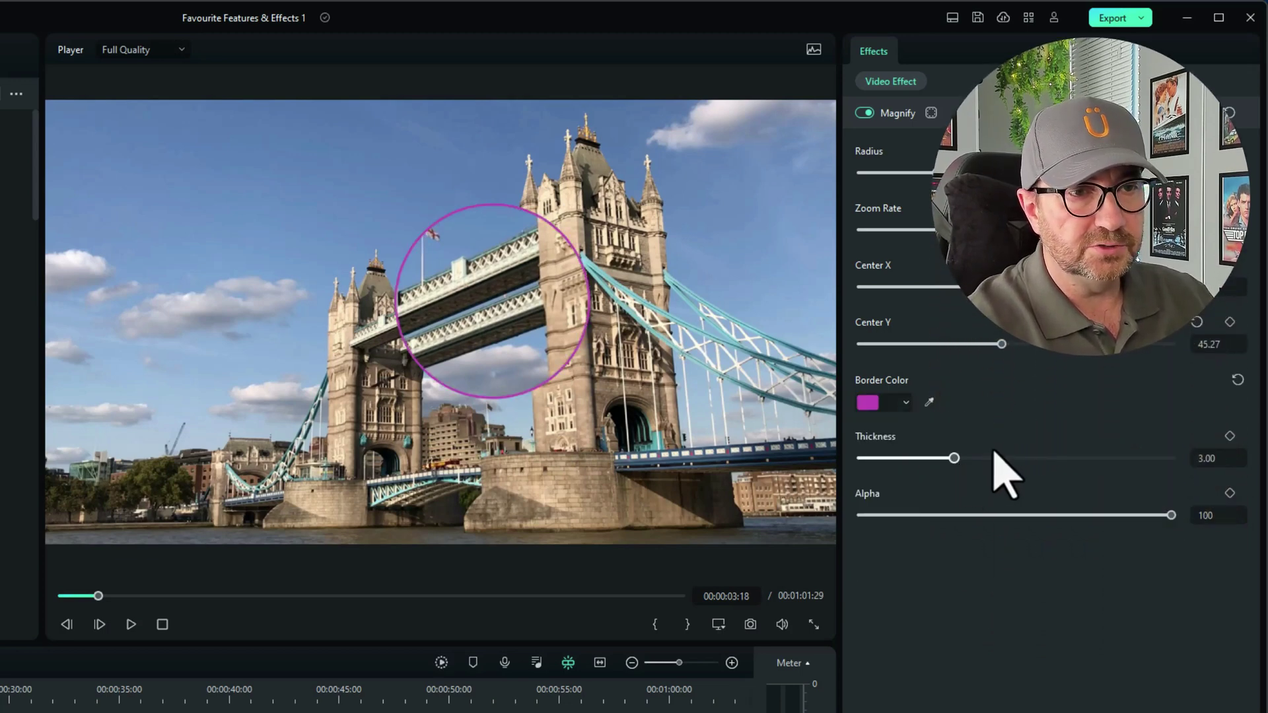
{"action": "left_click_drag", "start_coordinate": [963, 463], "coordinate": [1091, 464]}
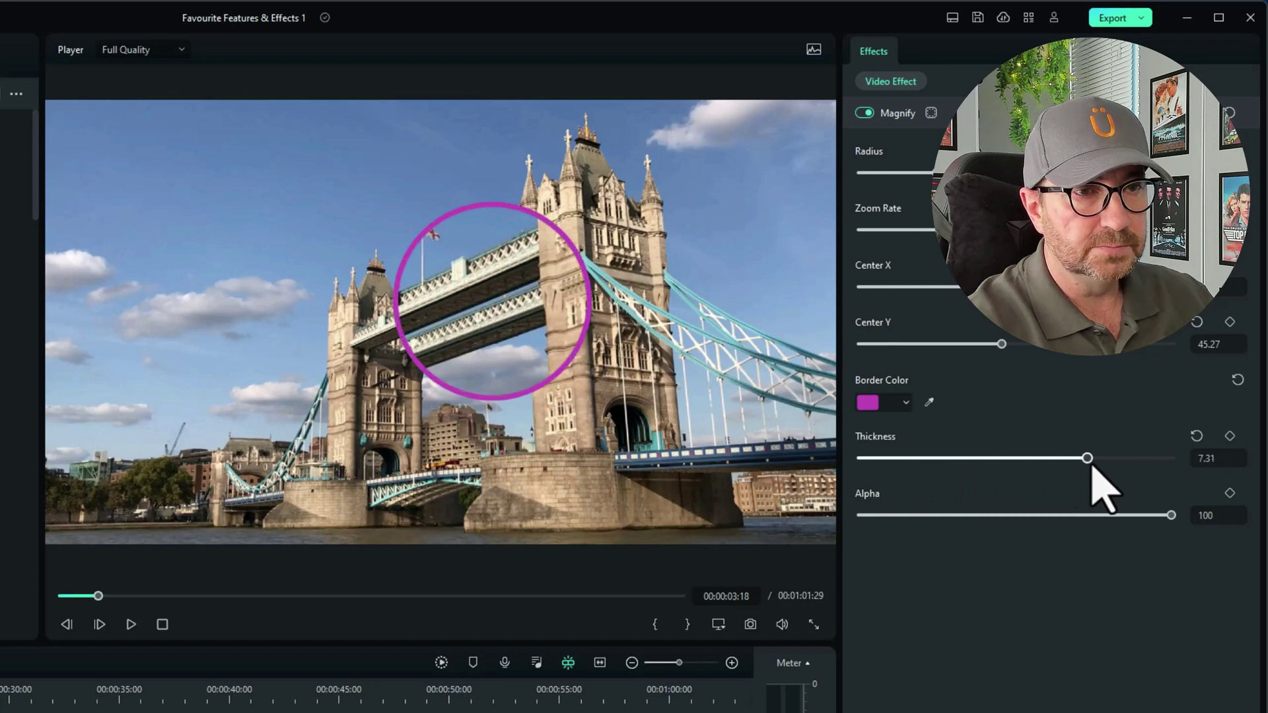
{"action": "left_click", "coordinate": [906, 404]}
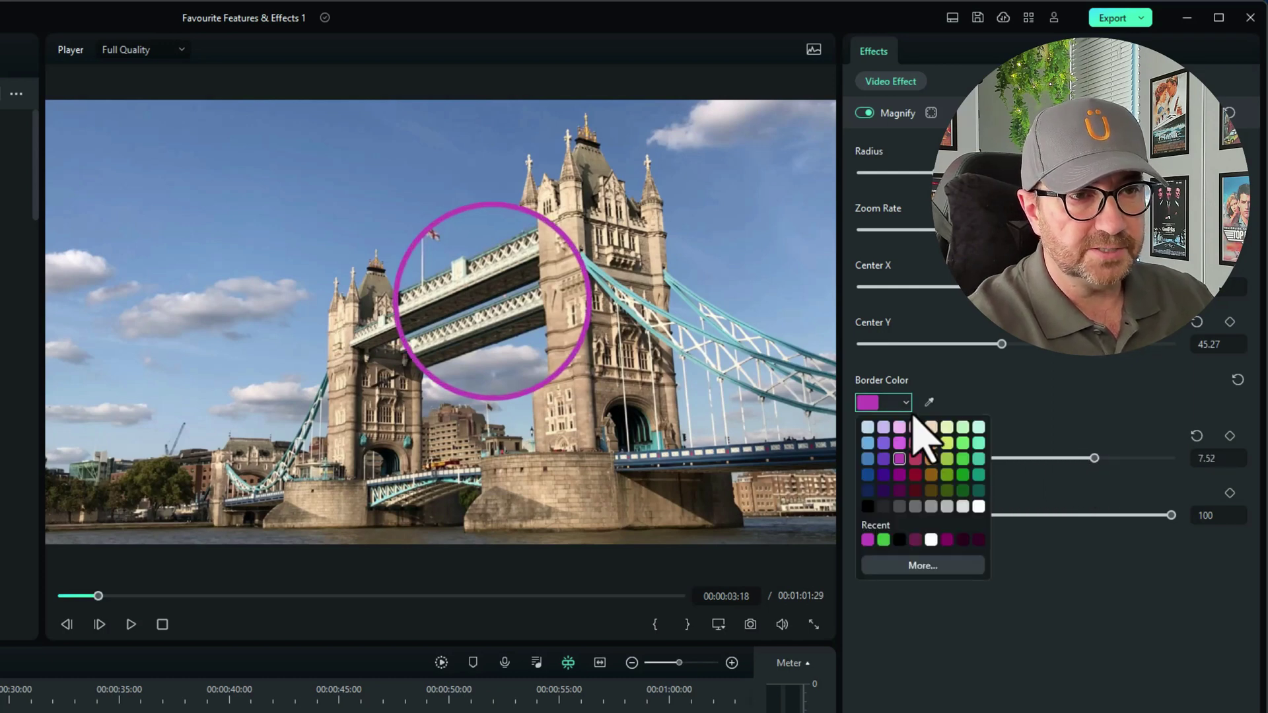
{"action": "left_click", "coordinate": [963, 444]}
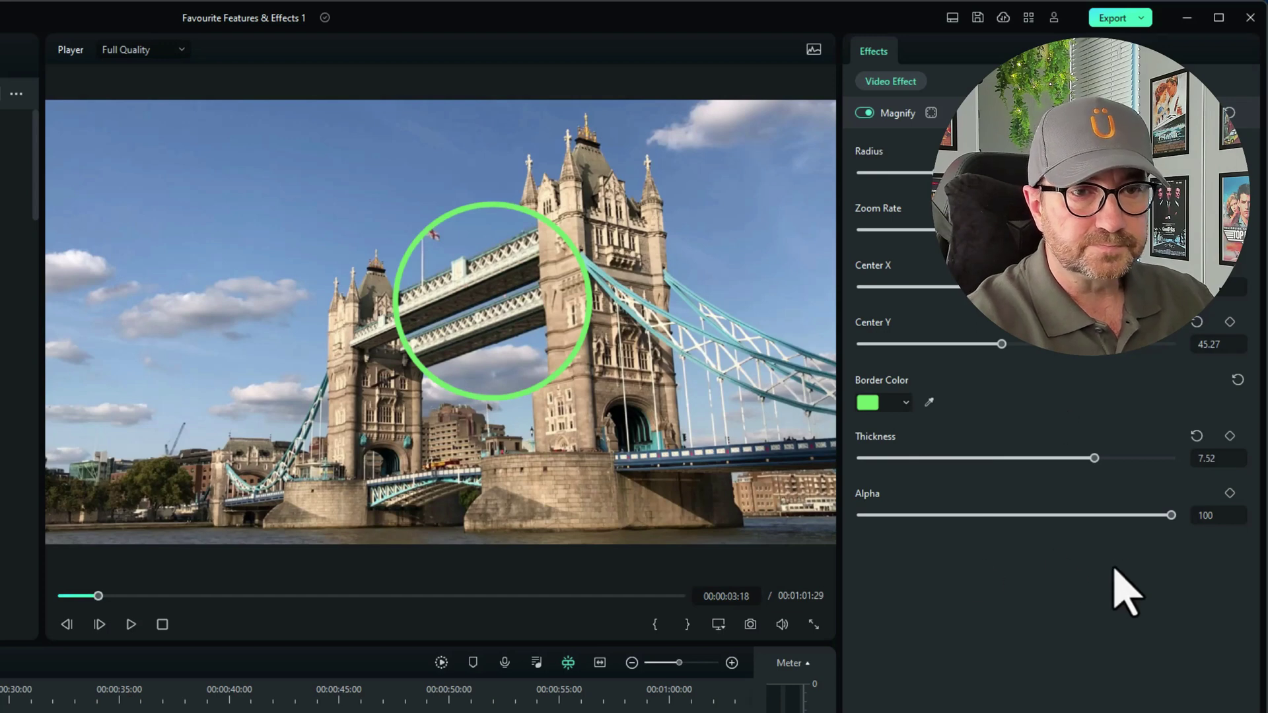
{"action": "left_click_drag", "start_coordinate": [1163, 516], "coordinate": [1188, 533]}
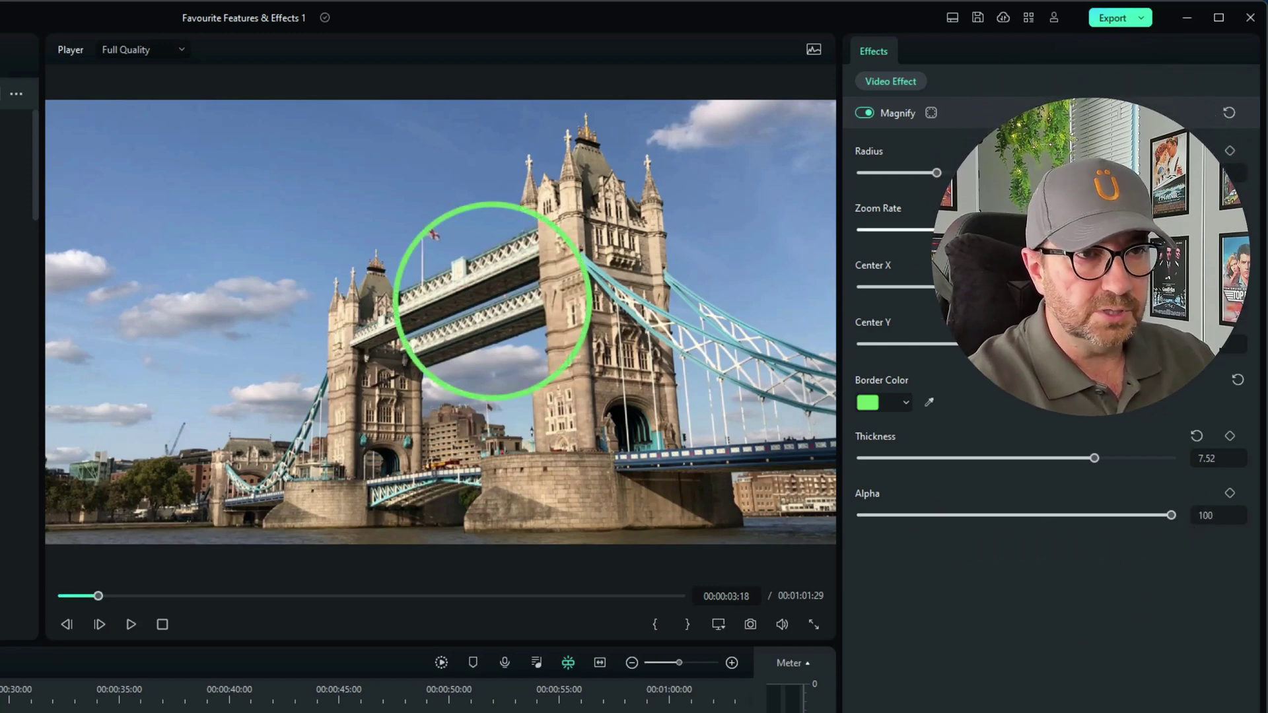
Position the magnifier over the bus on the bridge with Center X 49.36, Center Y 82.10 and Radius 18.93.
{"action": "left_click_drag", "start_coordinate": [1036, 287], "coordinate": [1011, 287]}
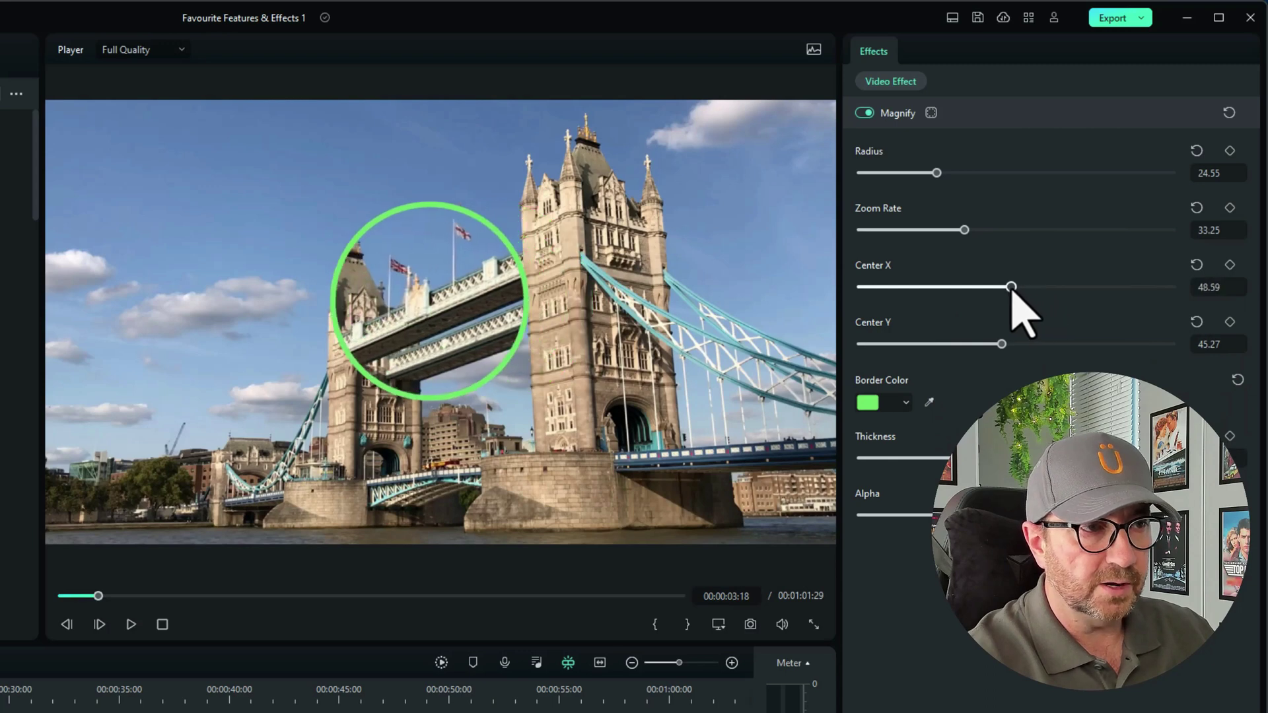
{"action": "left_click_drag", "start_coordinate": [1004, 344], "coordinate": [1116, 344]}
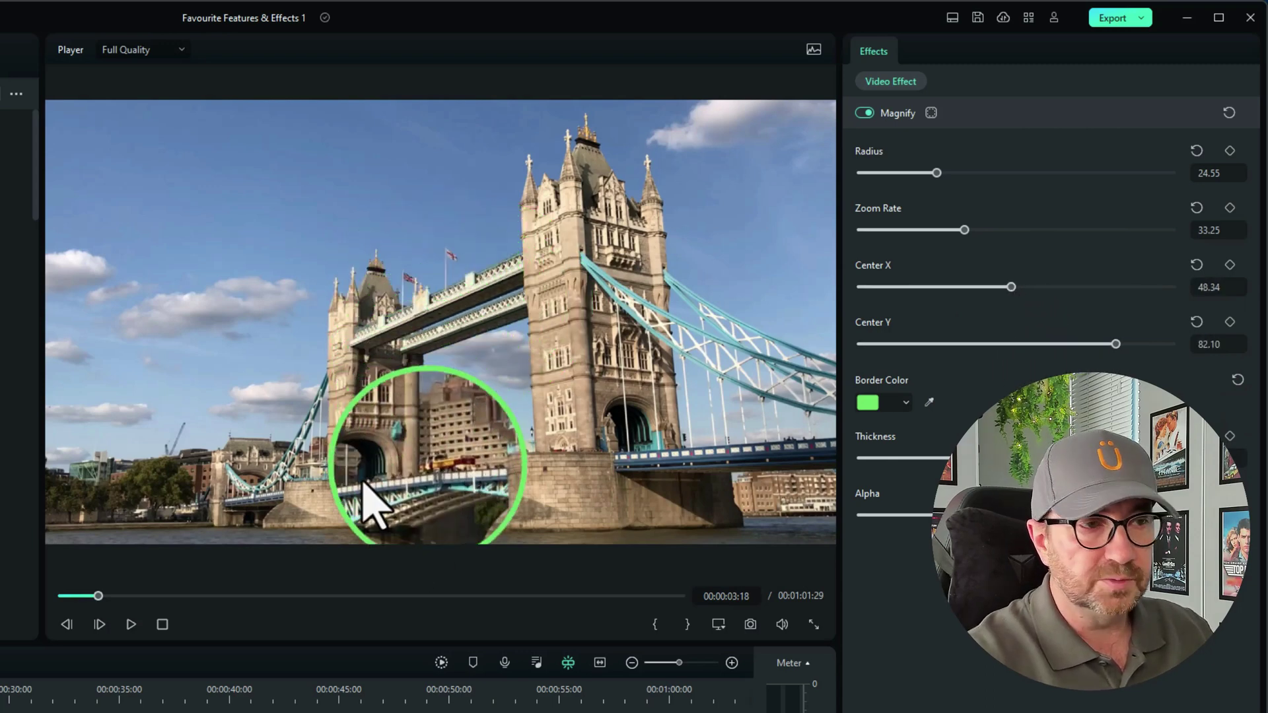
{"action": "mouse_move", "coordinate": [936, 174]}
{"action": "left_mouse_down"}
{"action": "mouse_move", "coordinate": [905, 188]}
{"action": "mouse_move", "coordinate": [921, 175]}
{"action": "left_mouse_up"}
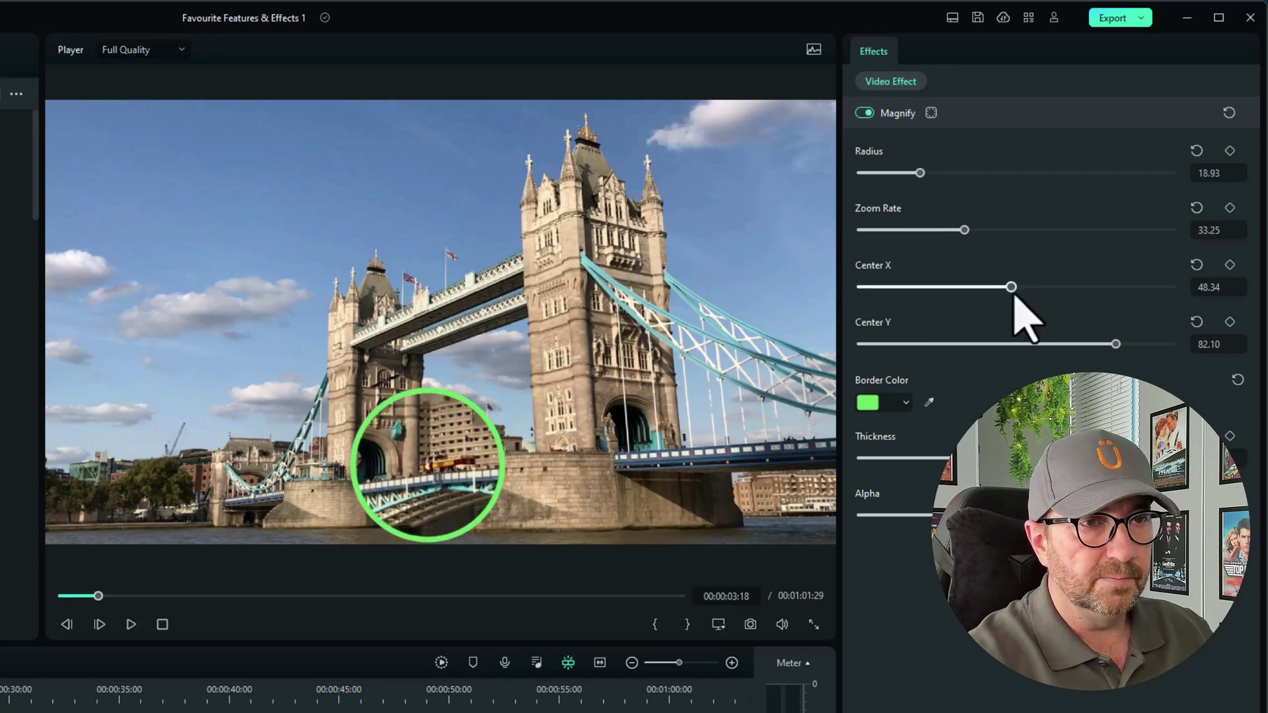
{"action": "left_click_drag", "start_coordinate": [1012, 288], "coordinate": [1014, 289]}
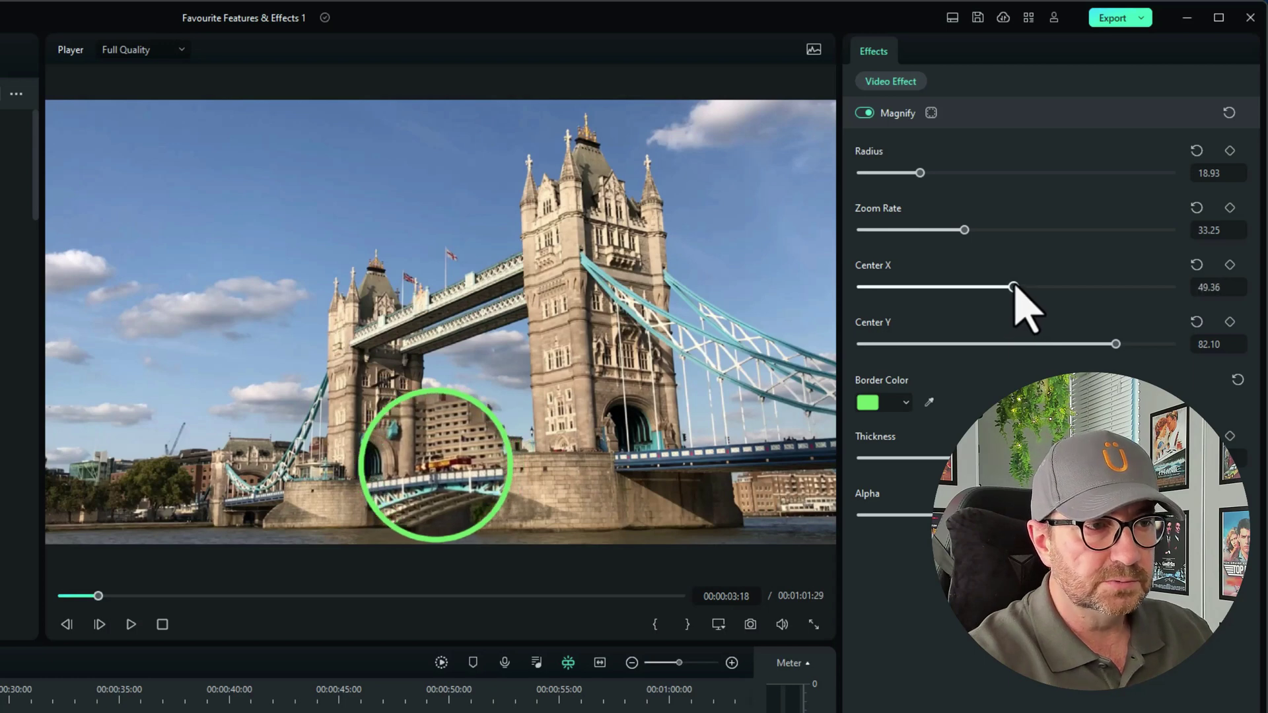